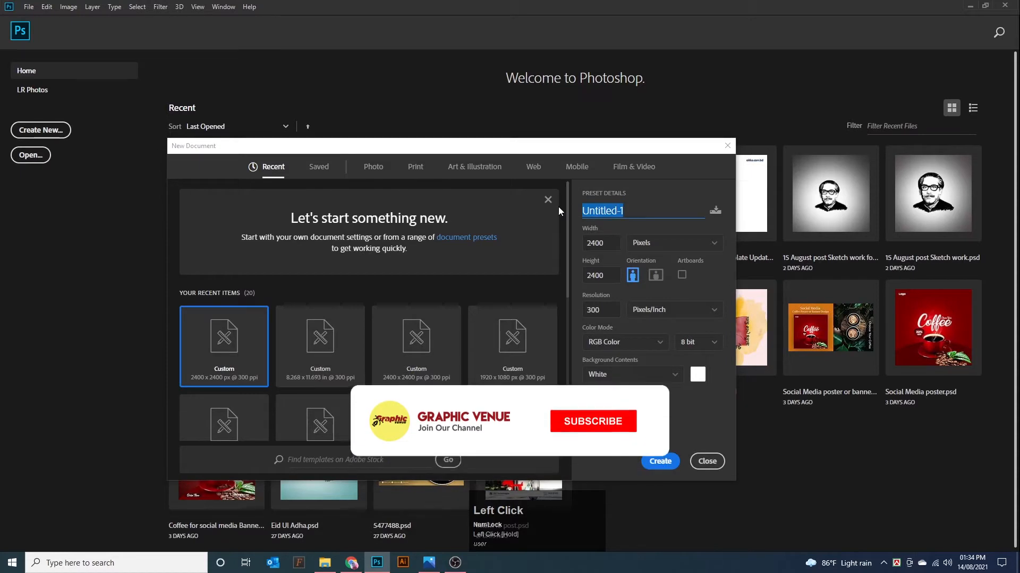
- Create a new document named "Winter wear sale" at 1200 x 1200 pixels
text(Winter)
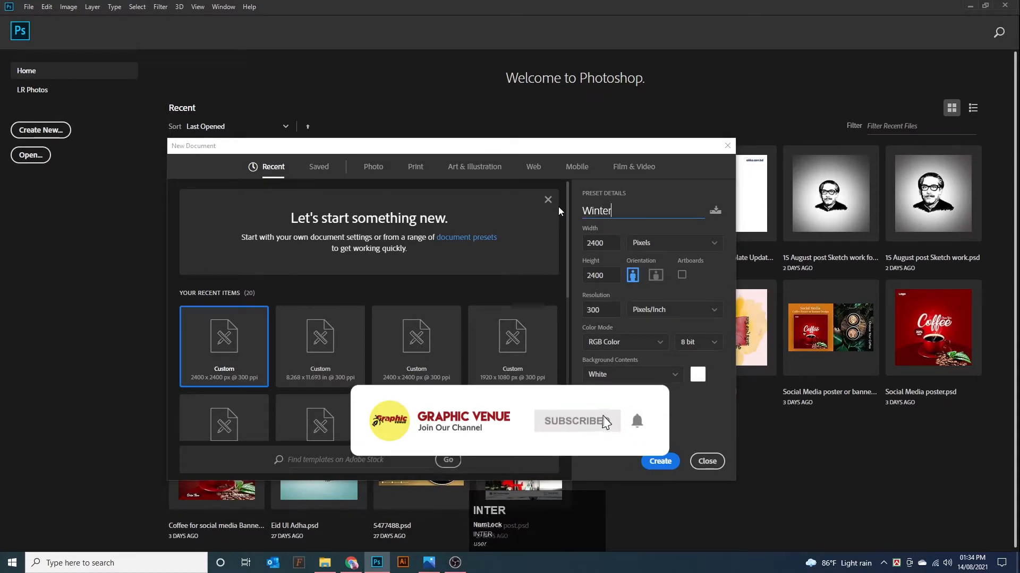
text( wear sale)
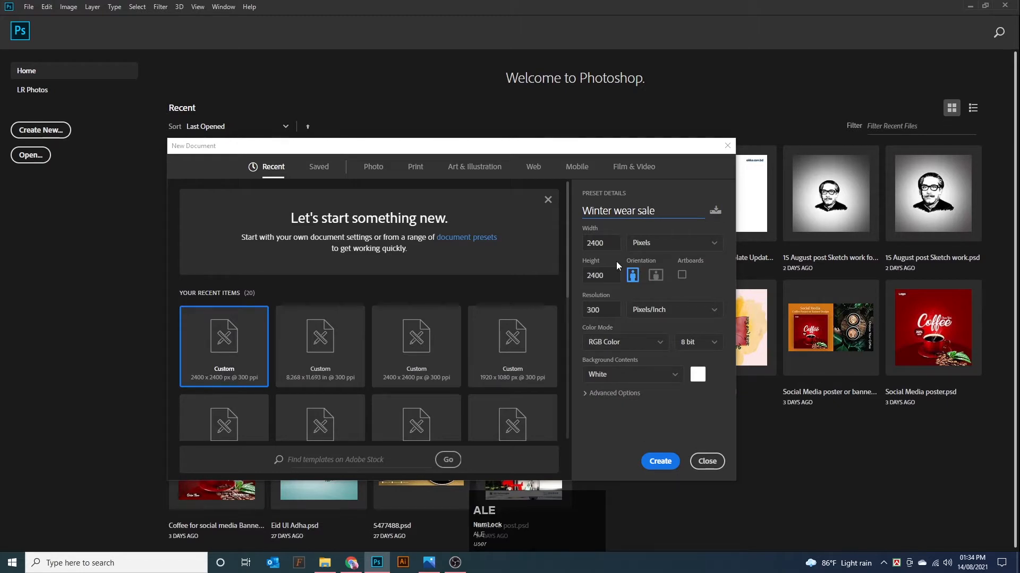
drag(609, 243, 565, 243)
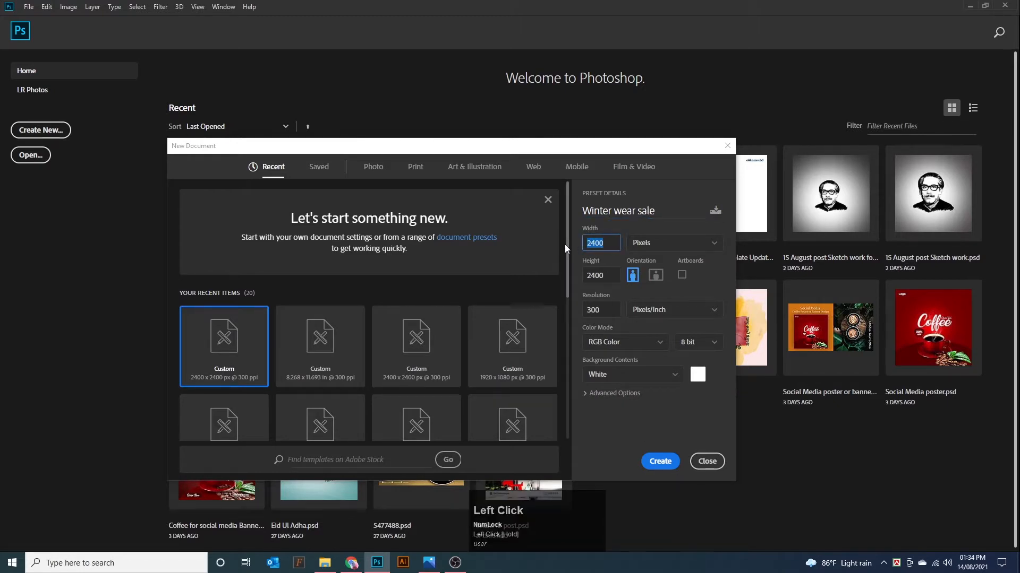
text(1200)
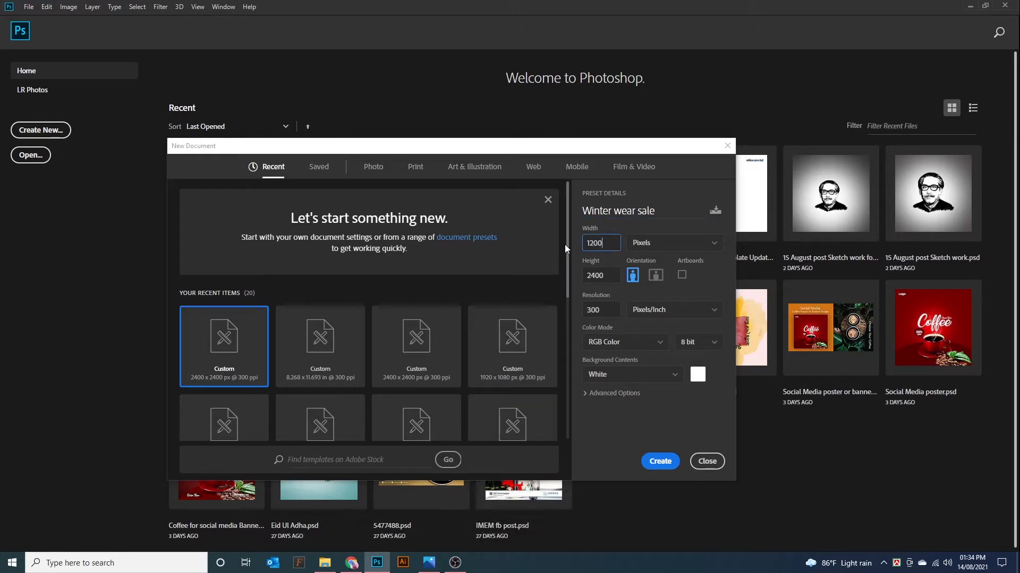
click(605, 278)
text(1200)
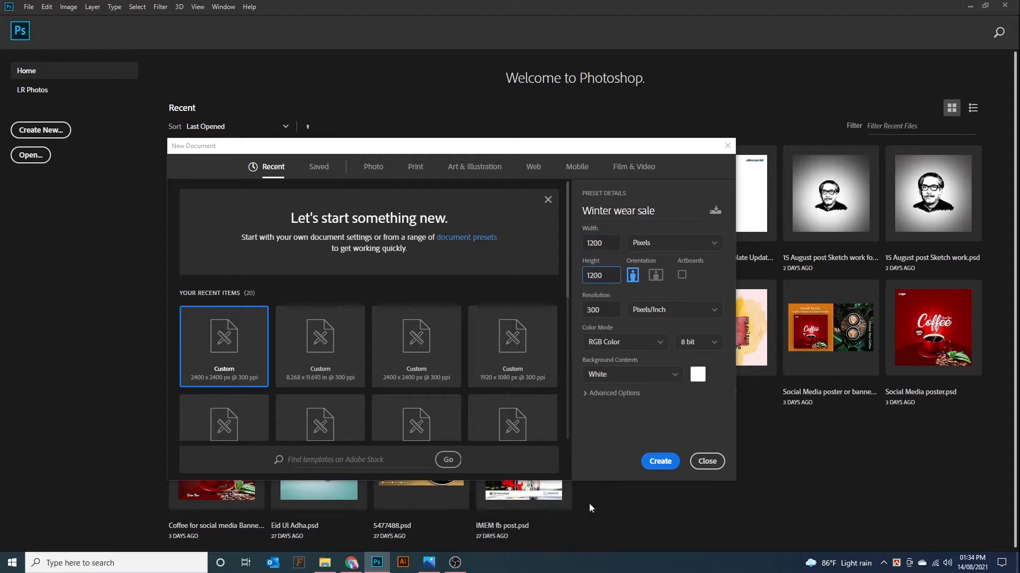
click(663, 463)
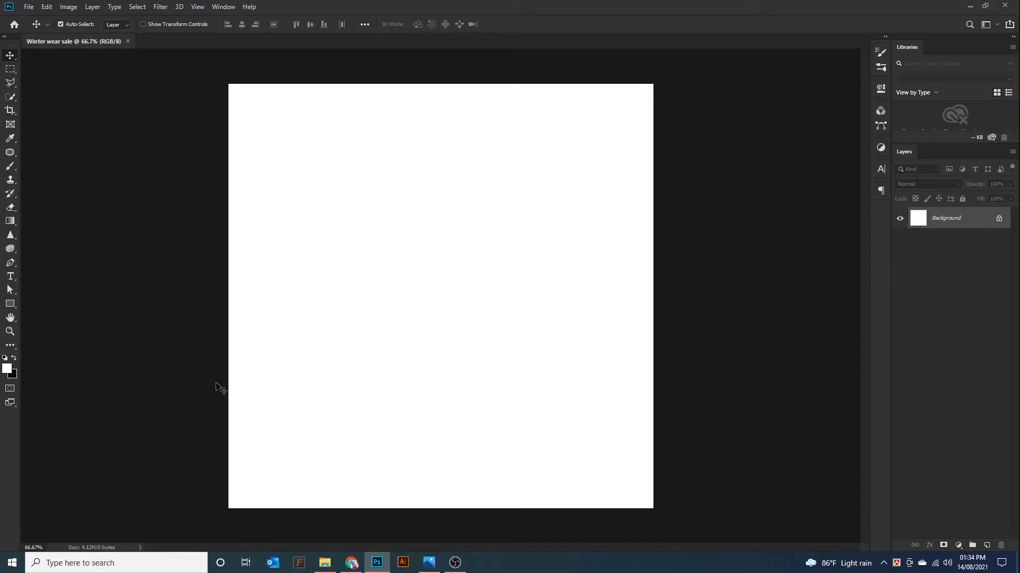
- Place the cut-out photo of the man in the leather jacket from the file folder onto the canvas
click(329, 570)
click(202, 129)
drag(203, 129, 424, 391)
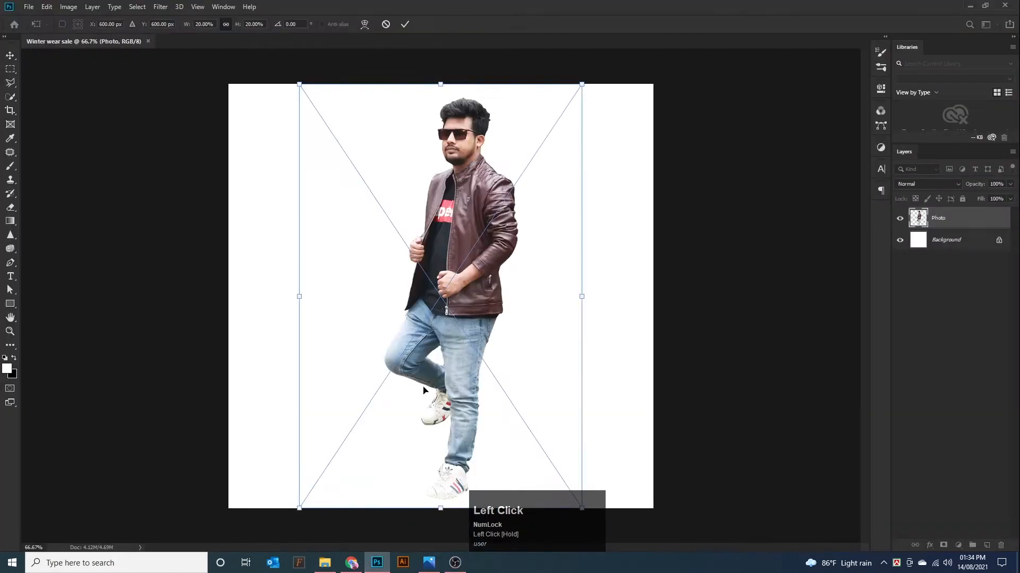
double_click(466, 256)
- Scale the man's photo to about 27.3% and centre it horizontally, with his legs running off the canvas's lower edge
drag(466, 256, 447, 343)
key(ctrl+t)
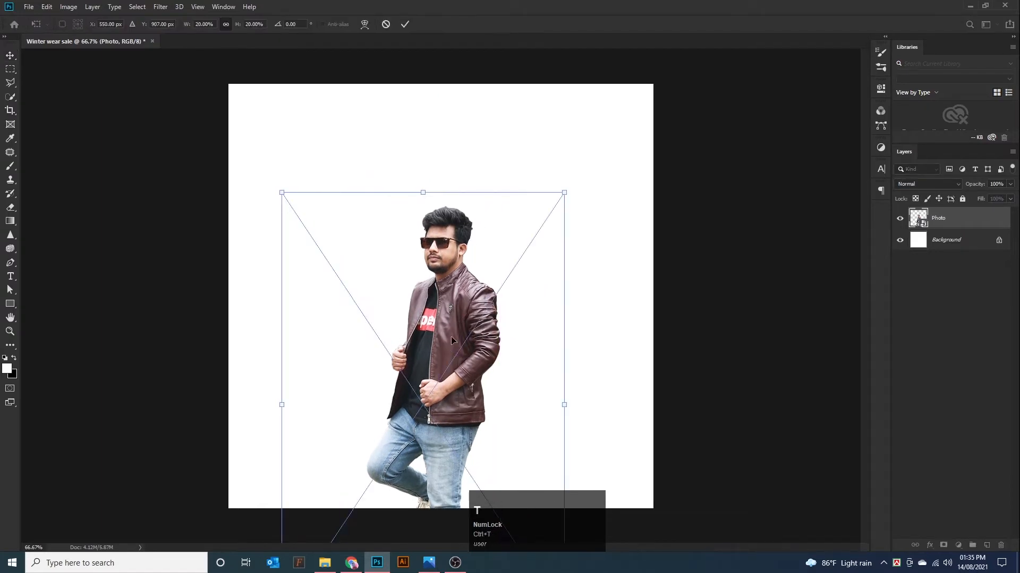
drag(423, 192, 421, 129)
drag(460, 254, 454, 279)
drag(418, 148, 416, 116)
drag(466, 279, 472, 311)
drag(446, 245, 433, 237)
drag(411, 141, 411, 146)
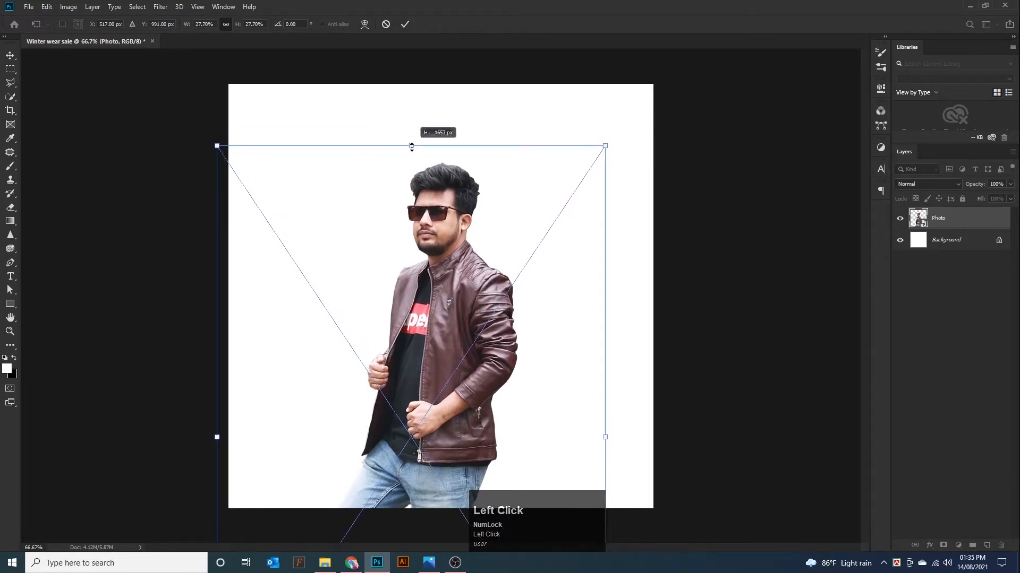
drag(432, 235, 458, 222)
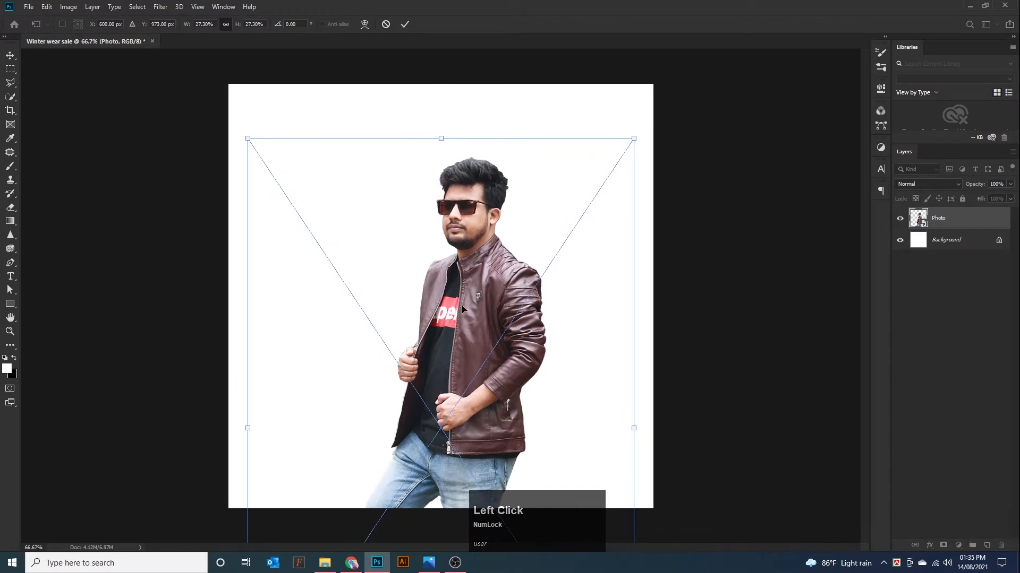
double_click(467, 273)
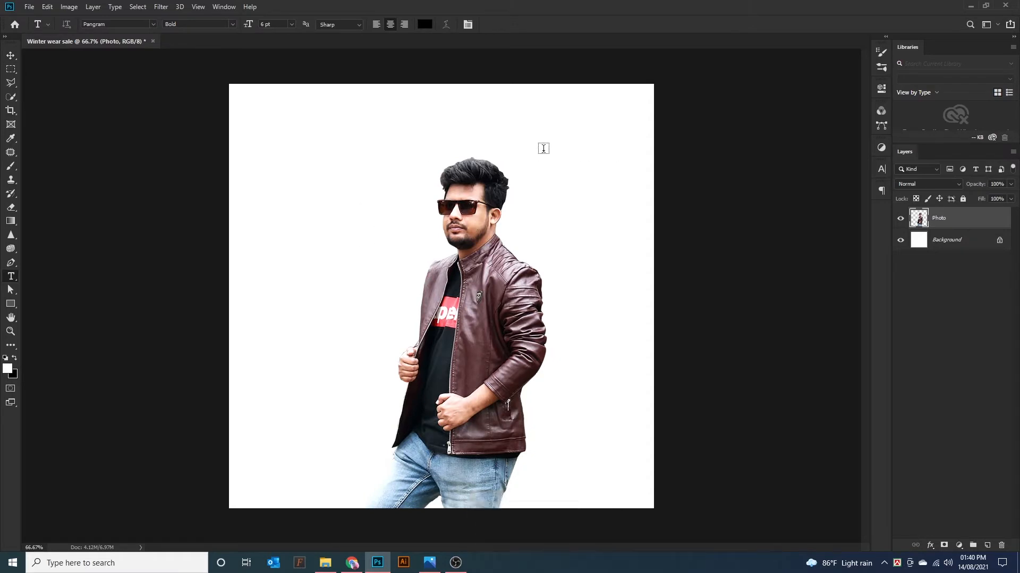
- Add the text "WINTER WEAR SALE" above and to the right of the man's head
click(543, 148)
text(WIN)
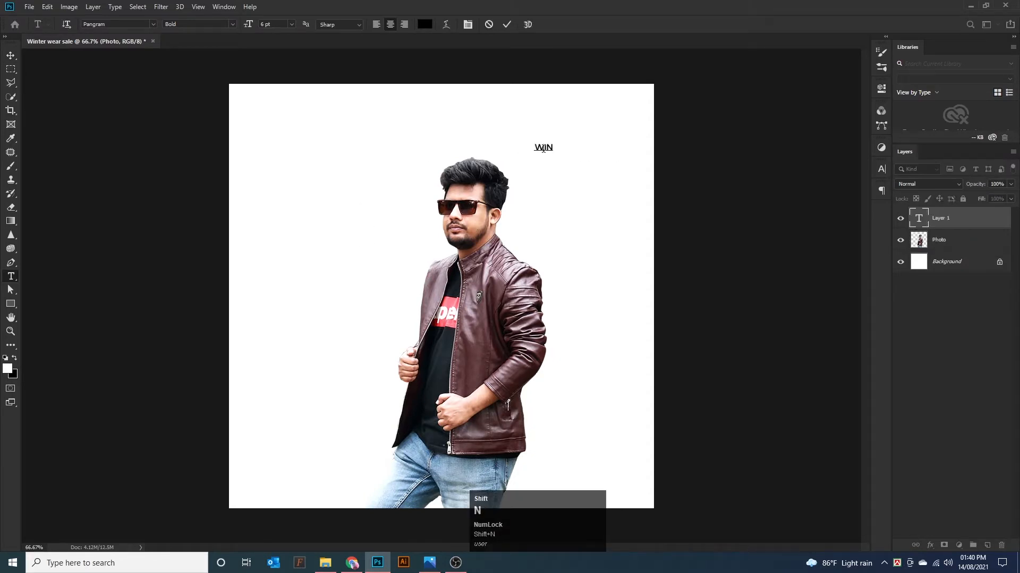
text(TER )
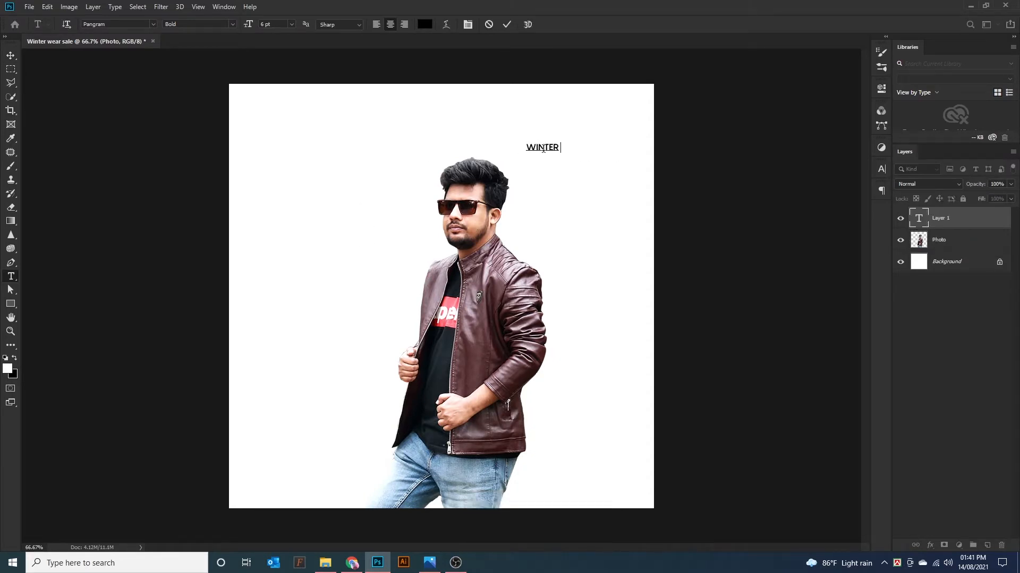
text(WEAR)
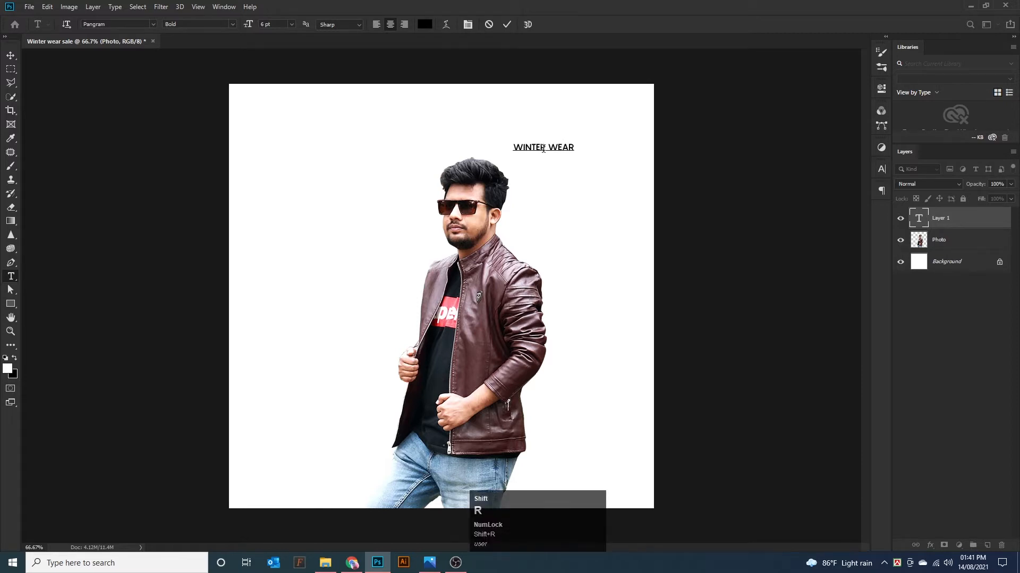
text( SALE)
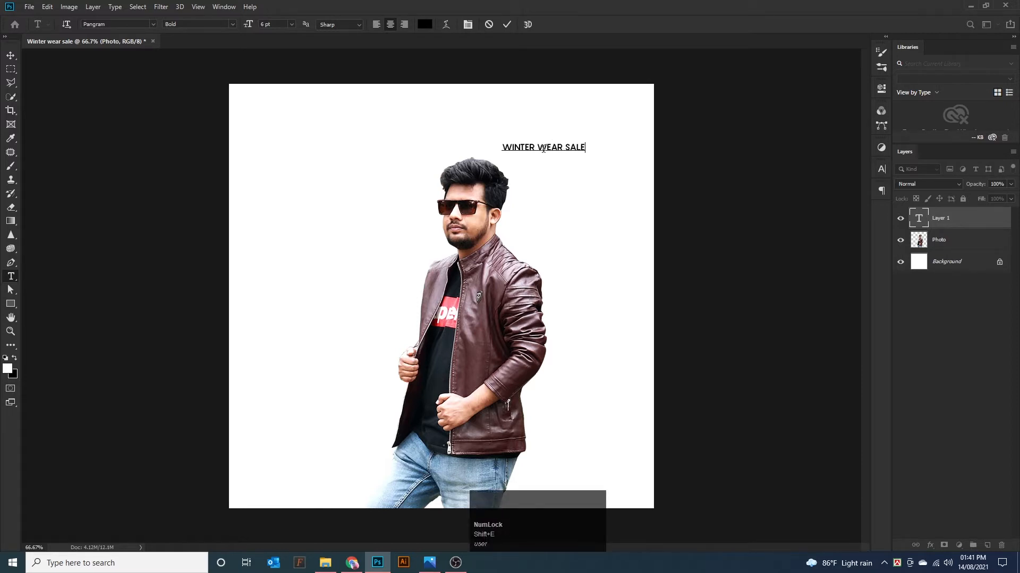
click(11, 55)
- Move the heading to the canvas's upper-right corner and place a copy reading "40% OFF" below it
drag(552, 152, 604, 140)
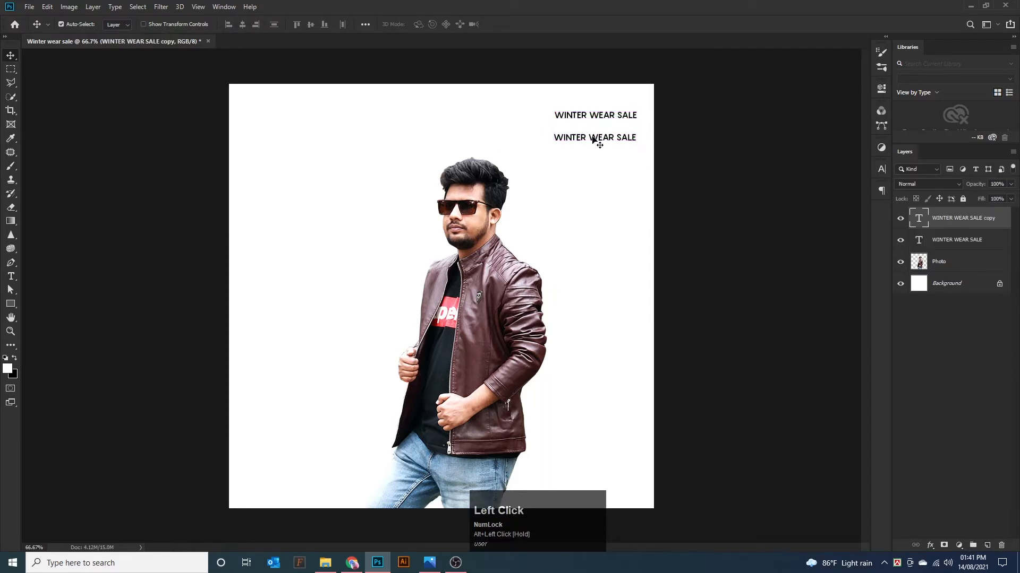
double_click(595, 133)
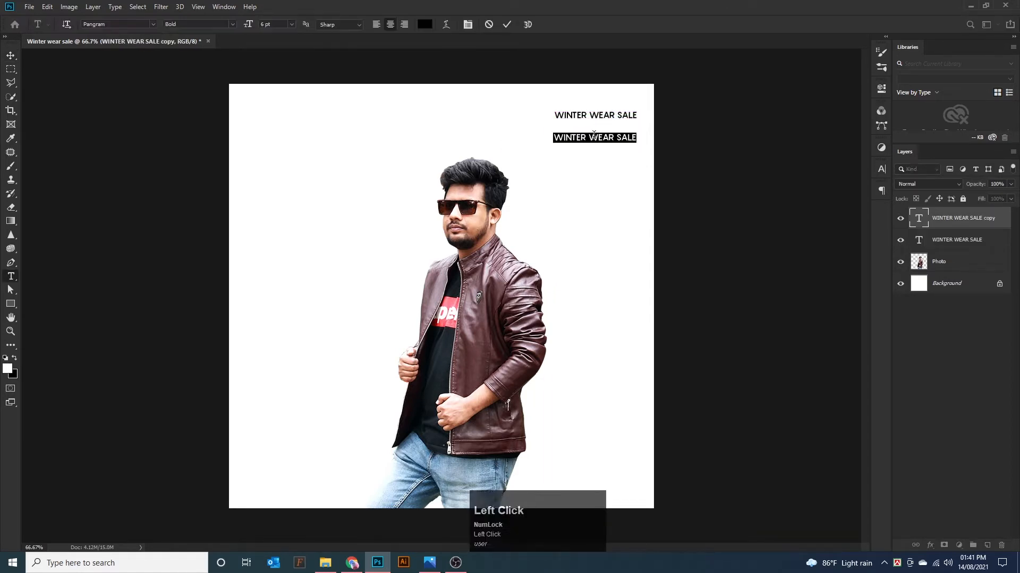
text(40)
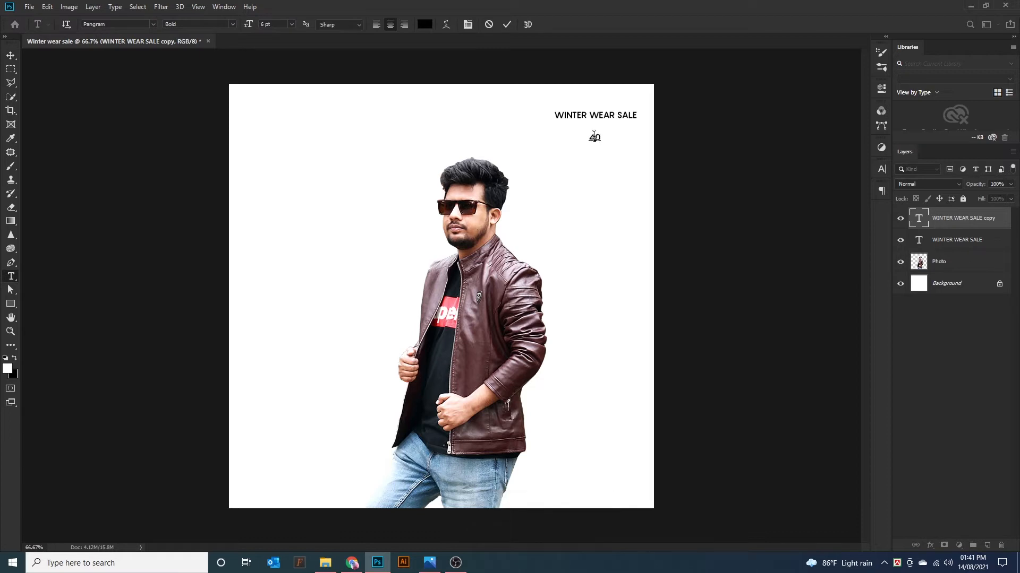
text(% OFF)
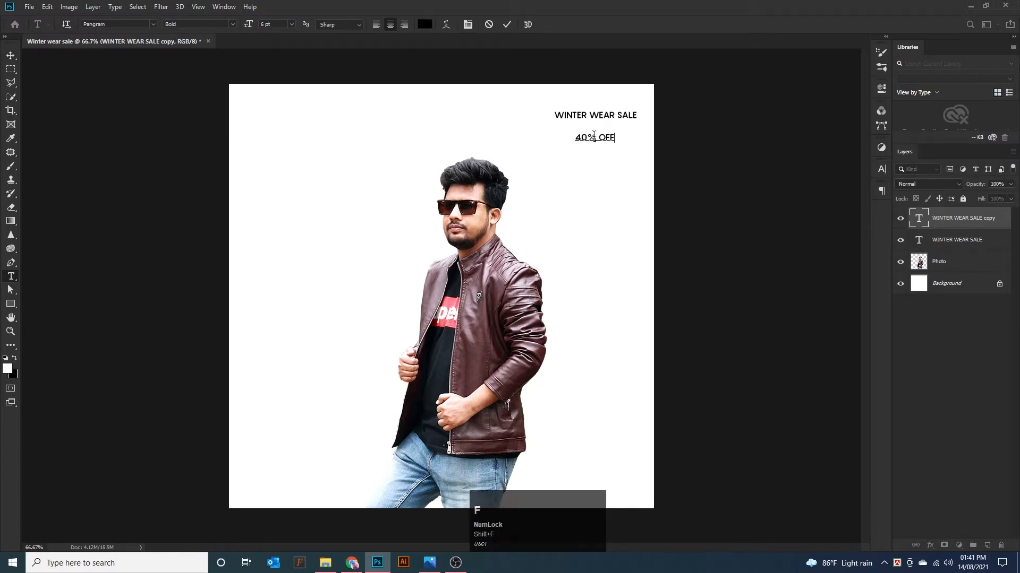
- Split the word "OFF" from the "40% OFF" text into its own text layer and place it just below "40%"
drag(599, 138, 617, 139)
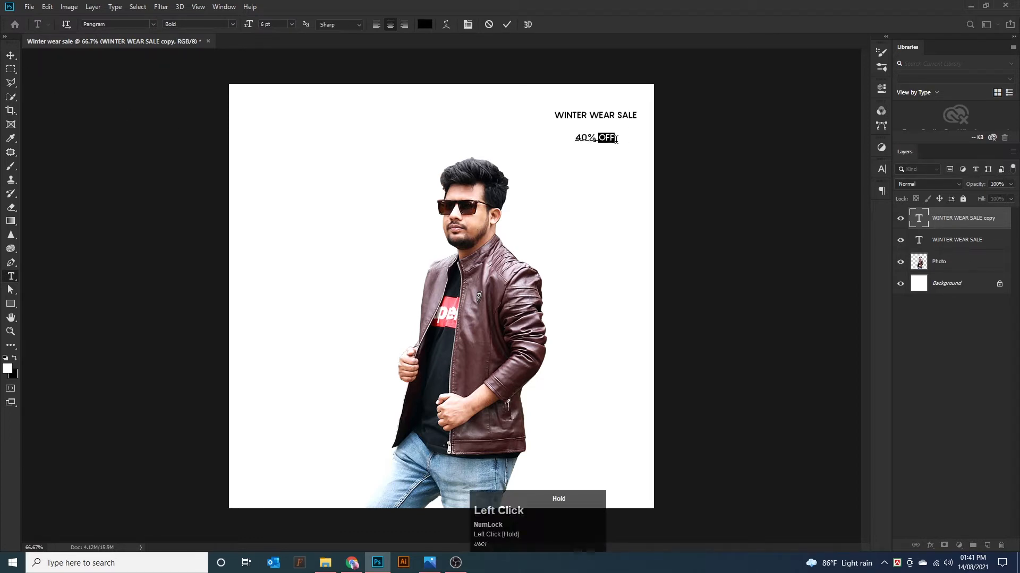
key(ctrl+x)
click(11, 57)
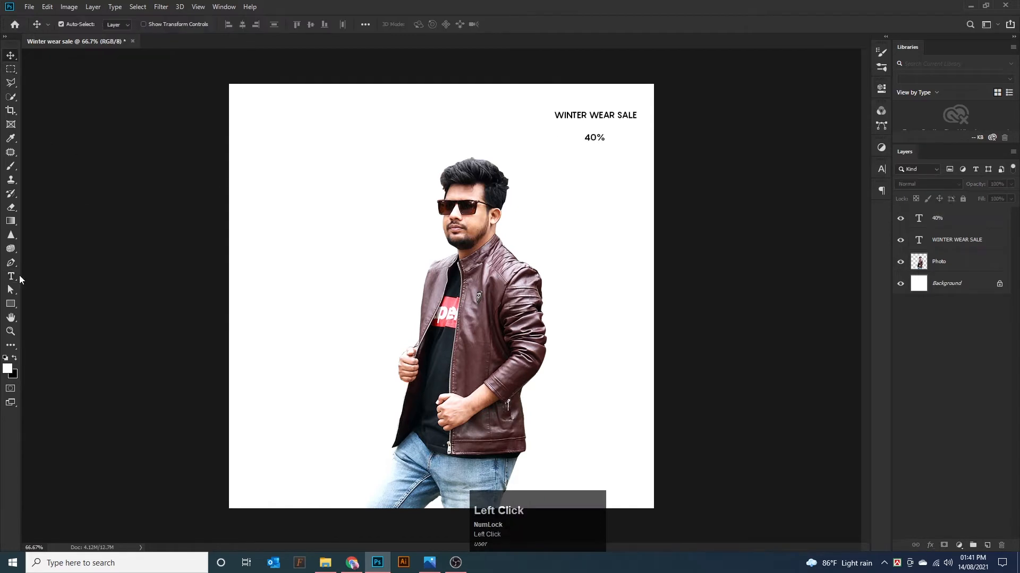
click(11, 276)
click(578, 176)
key(ctrl+v)
click(11, 56)
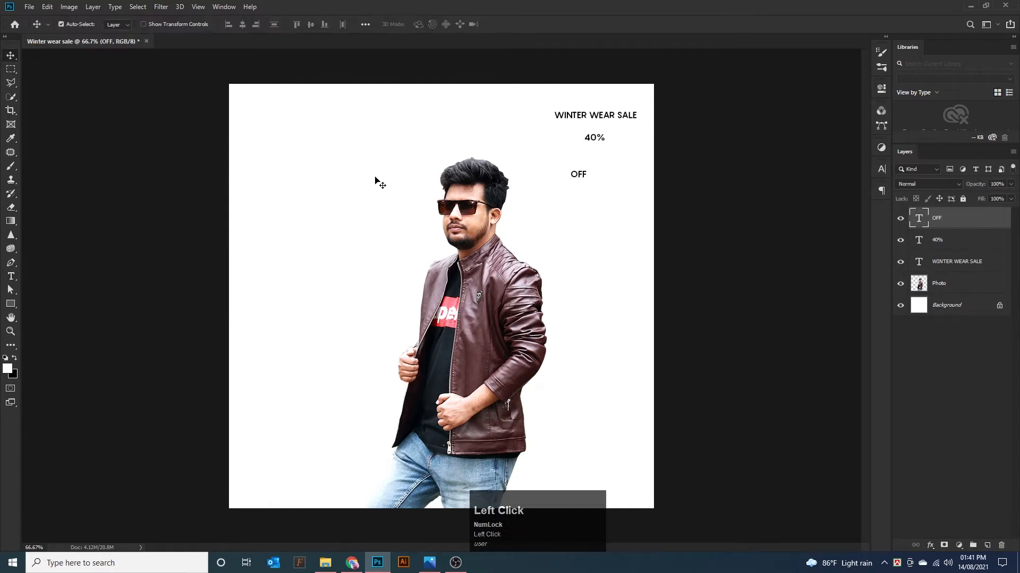
drag(580, 175, 607, 175)
- Reorder the text layers as WINTER WEAR SALE, 40%, OFF and nudge the heading slightly upwards
mouse_move(943, 226)
mouse_down()
mouse_move(945, 253)
mouse_move(939, 211)
mouse_up()
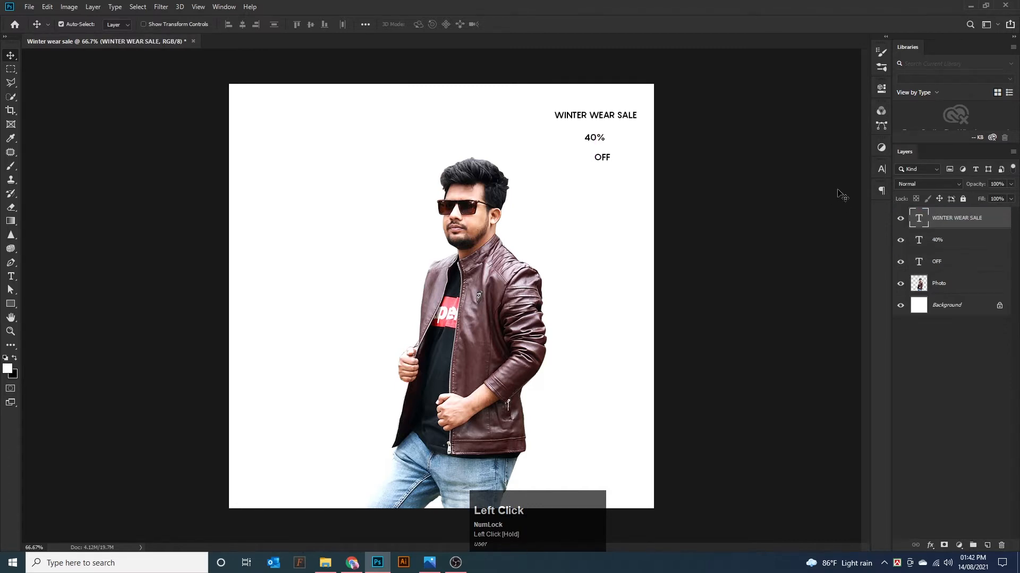
double_click(600, 118)
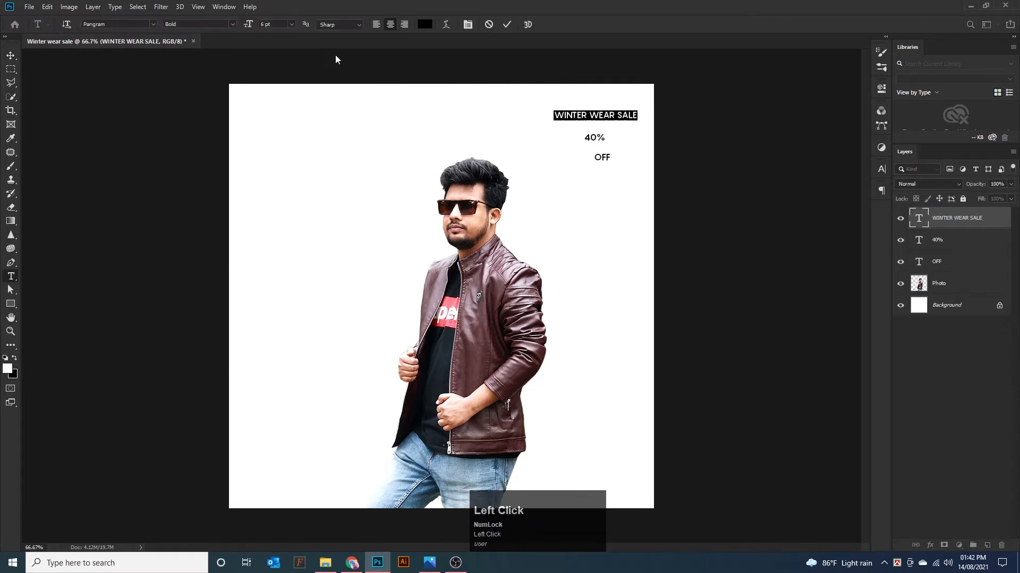
click(11, 56)
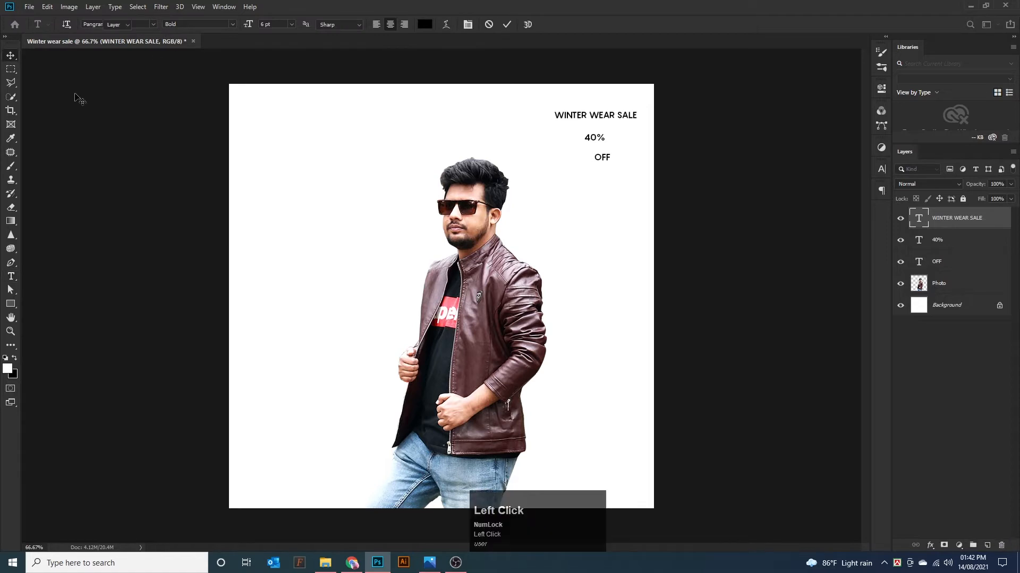
drag(584, 117, 584, 110)
- Try a 10 pt font size on the "WINTER WEAR SALE" heading
double_click(584, 110)
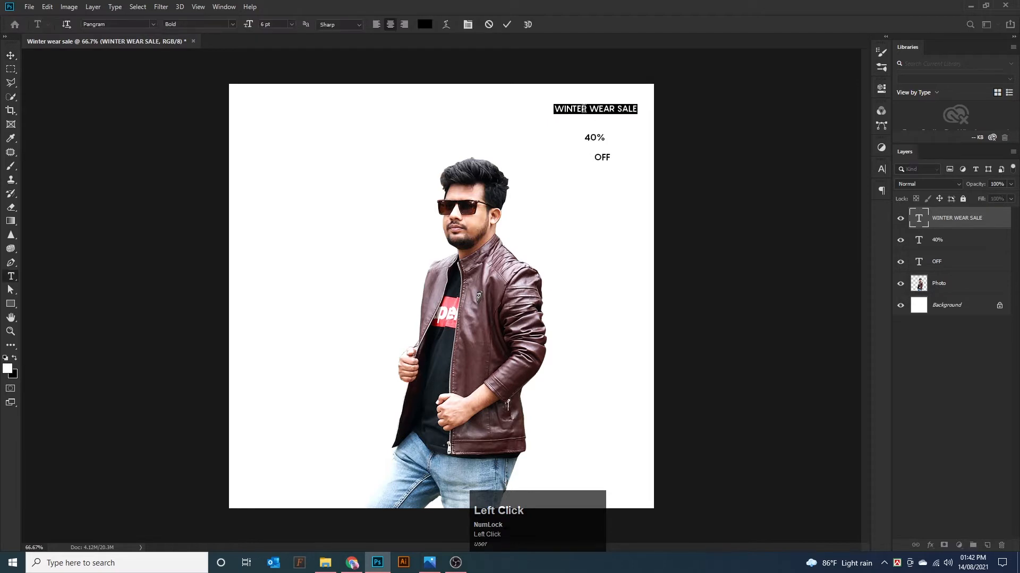
click(279, 24)
text(10)
key(Return)
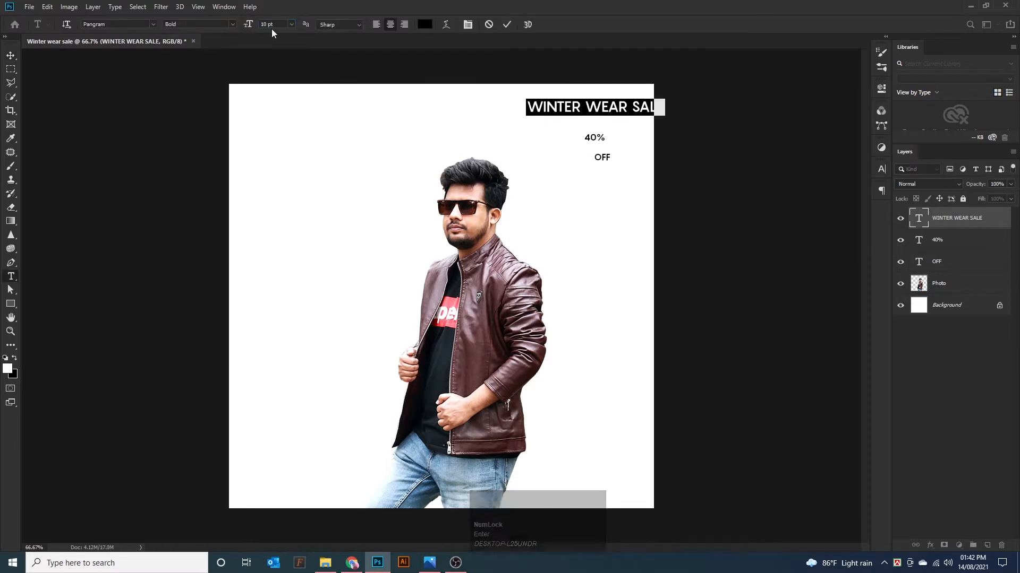
key(ctrl+z)
click(610, 150)
- Set the "40%" text to Gotham Ultra at 20 pt and nudge it slightly to the right under the heading
double_click(596, 137)
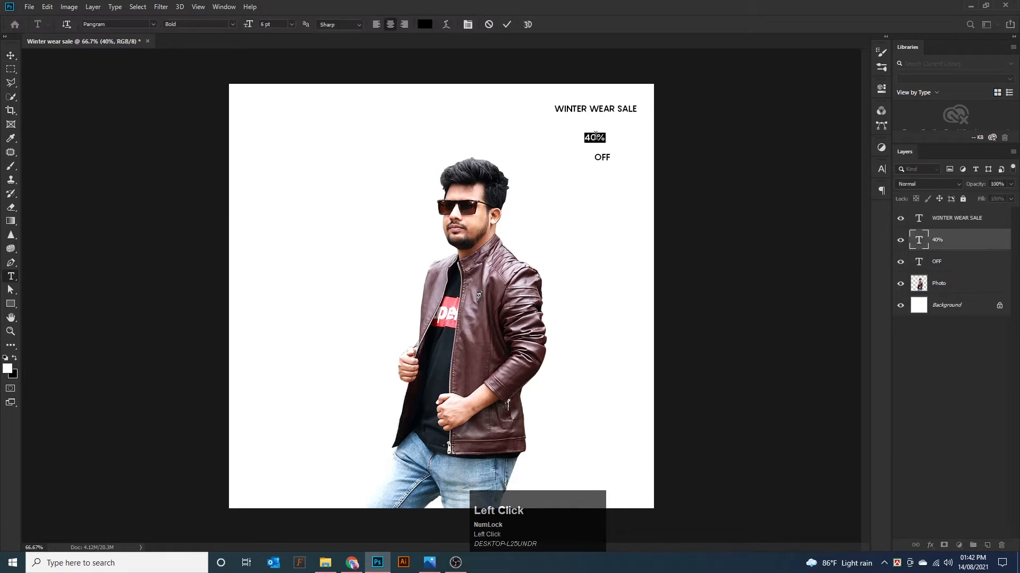
text(go)
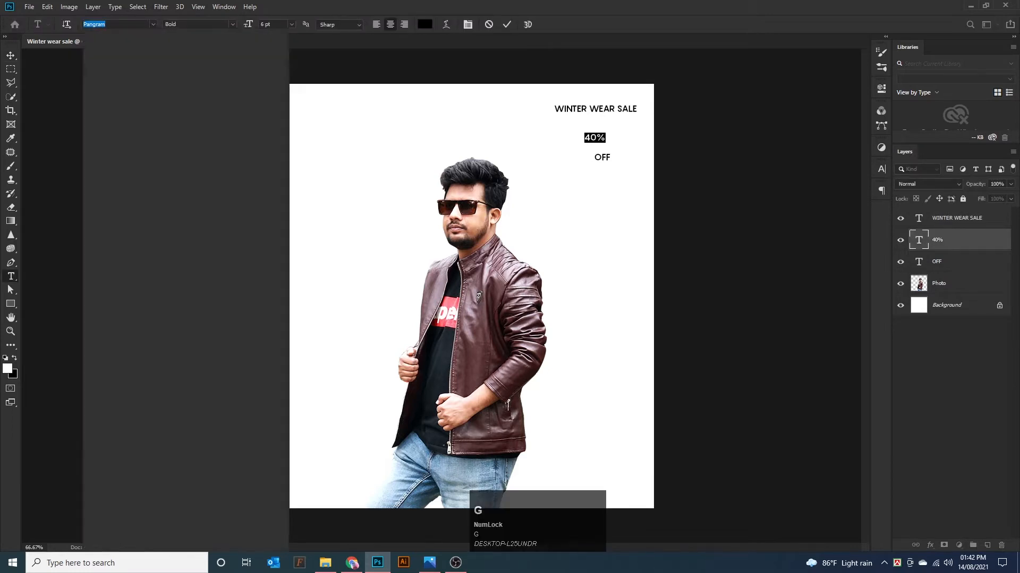
text(tha)
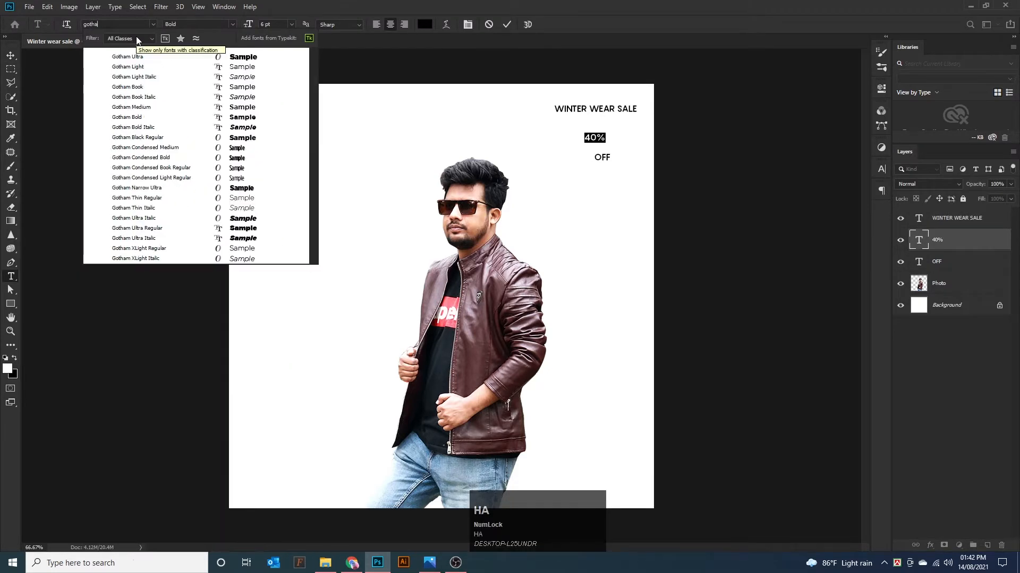
click(160, 56)
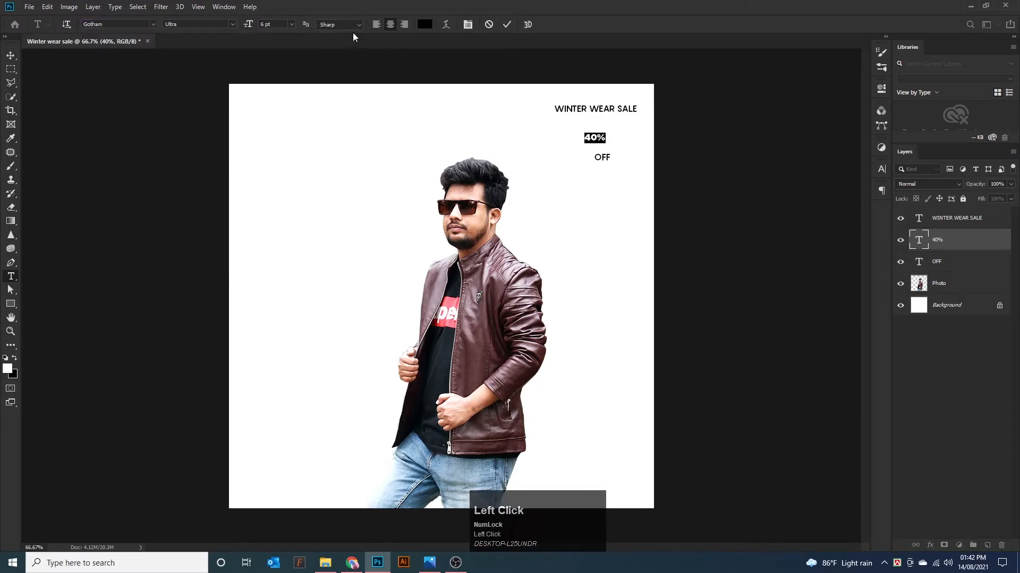
click(291, 24)
click(275, 115)
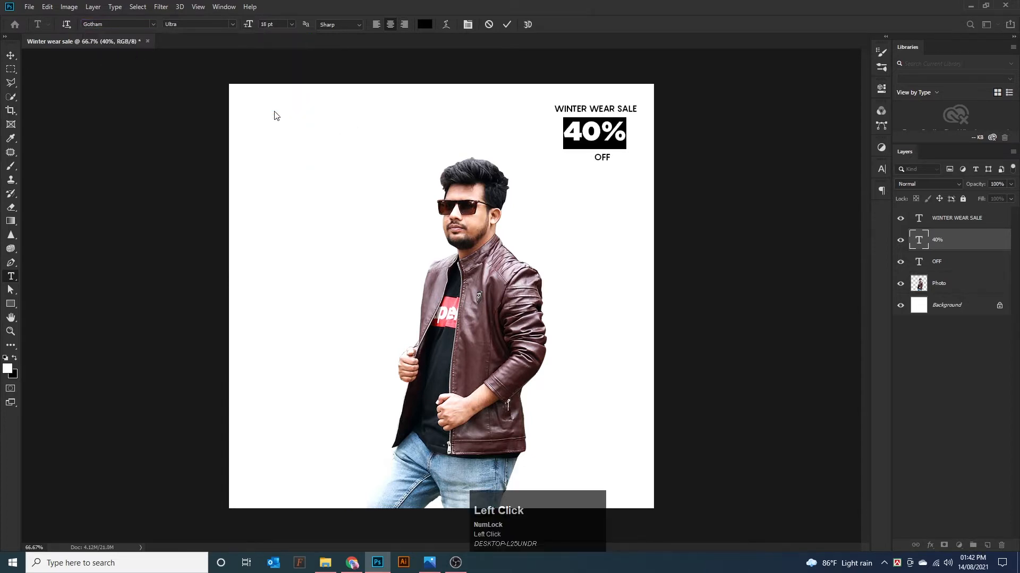
click(244, 26)
text(20)
key(Return)
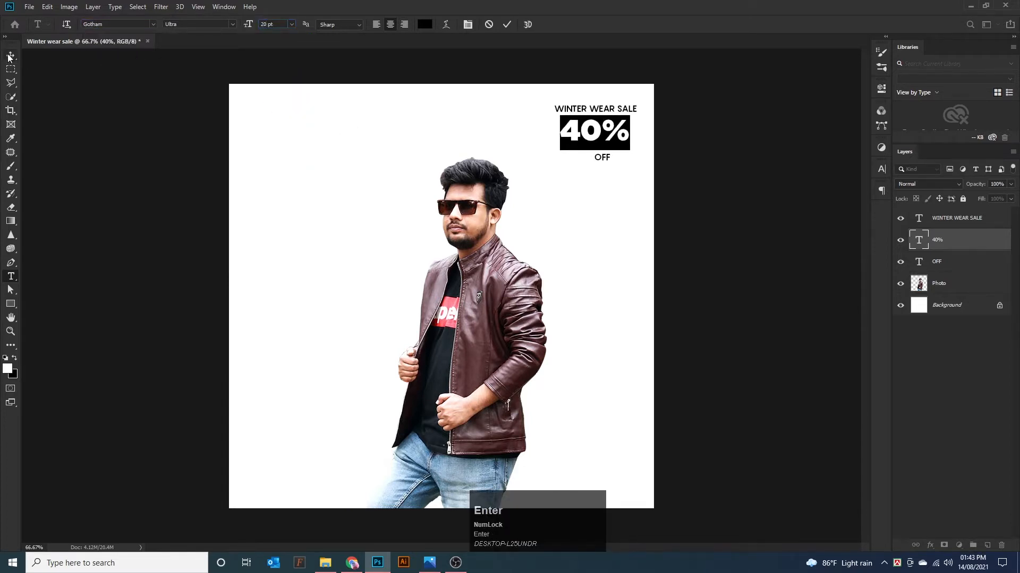
click(11, 56)
drag(597, 135, 600, 135)
- Set the "OFF" text to Gotham Ultra at 10 pt and tuck it under the right end of "40%"
double_click(602, 157)
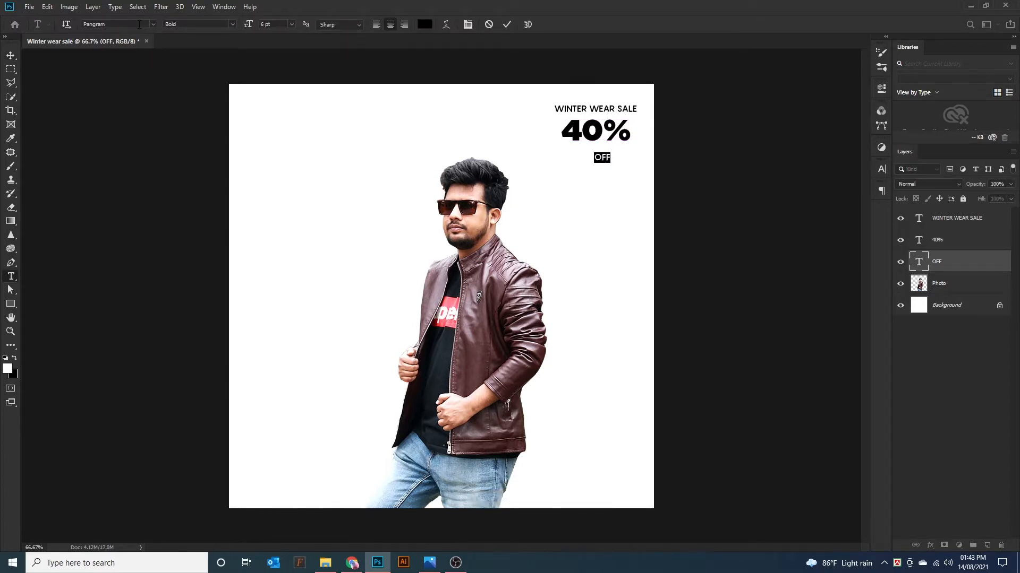
click(139, 24)
text(go)
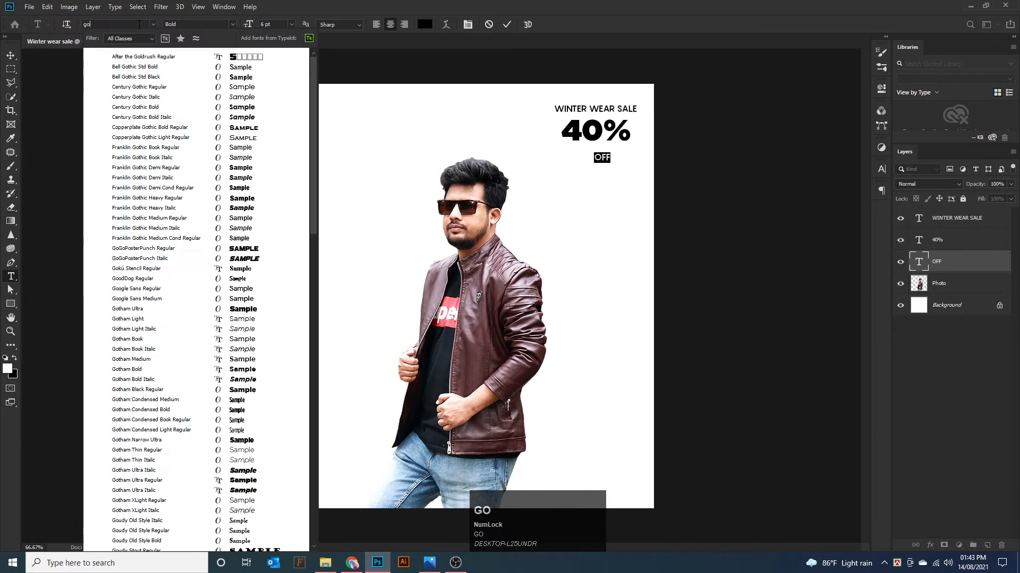
text(tha)
click(148, 64)
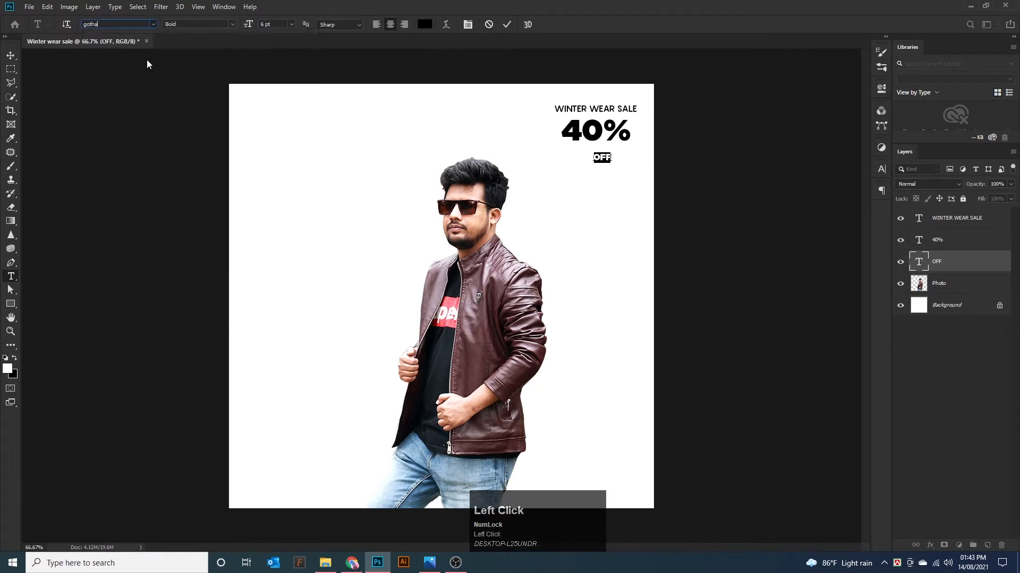
click(11, 56)
click(579, 204)
drag(600, 162, 626, 151)
key(Up)
key(Up)
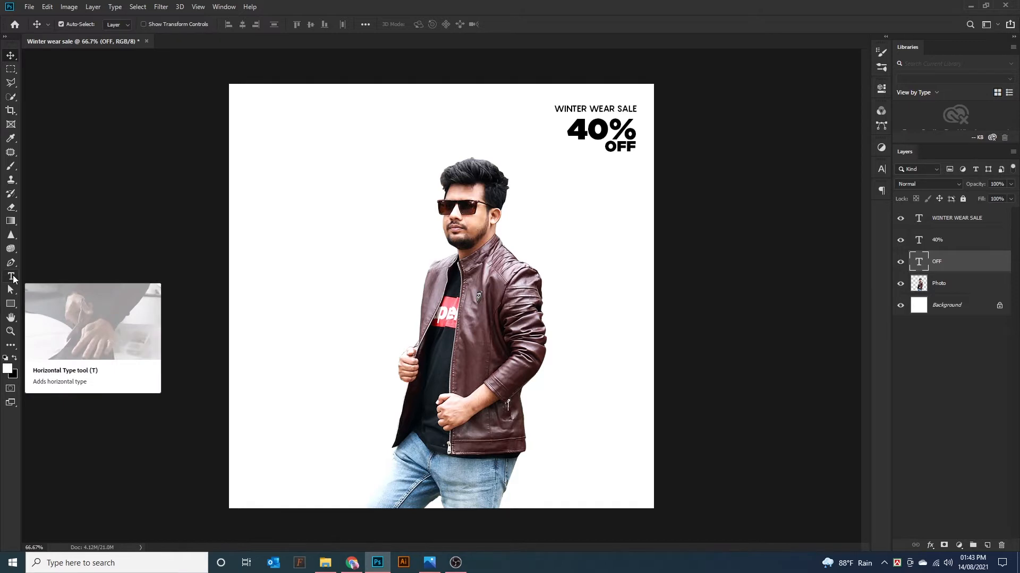
- Add a "SHOP NOW" text layer in the empty area beside the model's head
click(11, 276)
click(312, 182)
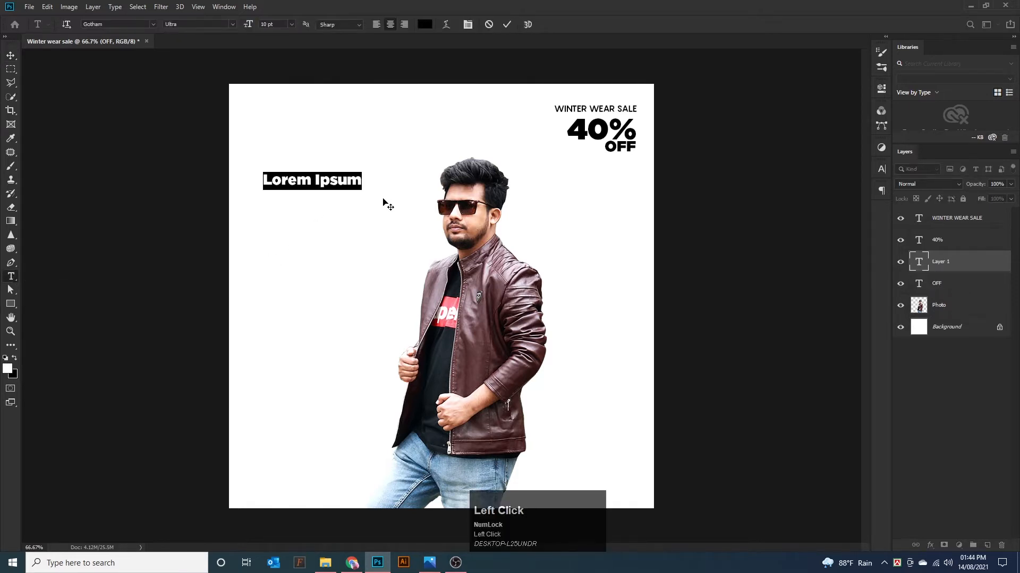
text(SHOP)
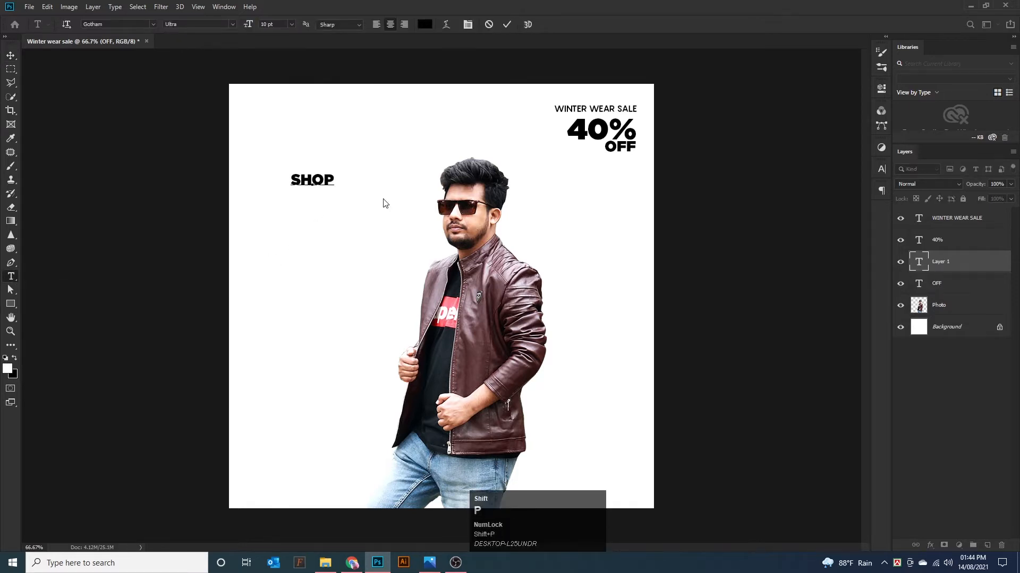
text( NOW)
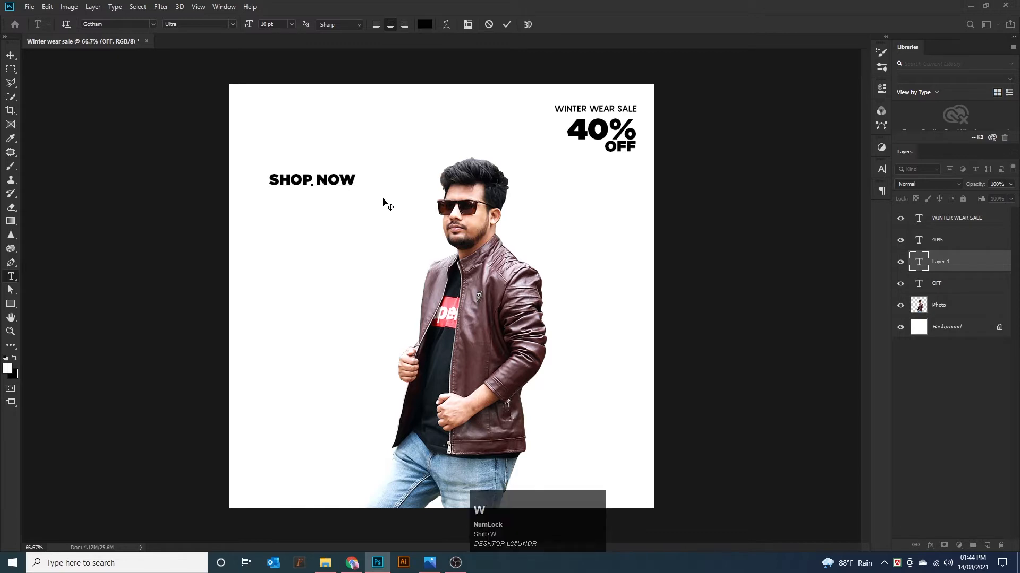
- Format the "SHOP NOW" text in Pangram Bold at 6 pt
drag(352, 179, 257, 175)
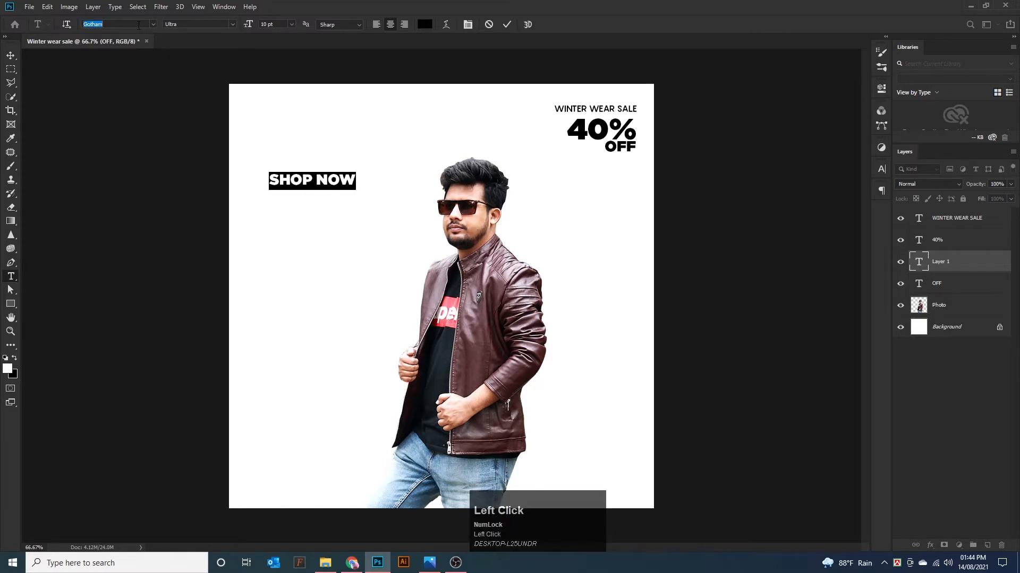
text(pen)
key(BackSpace)
key(BackSpace)
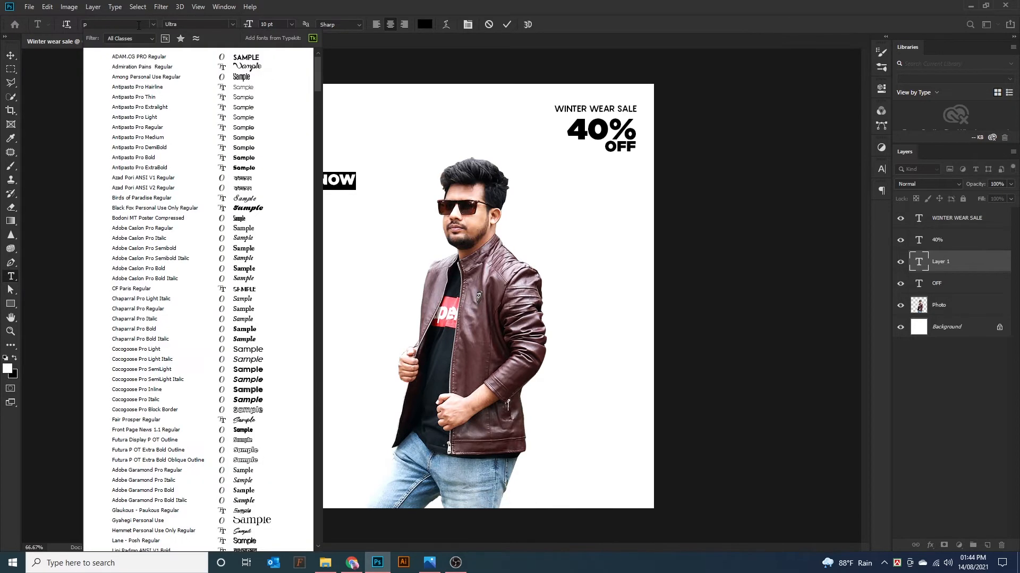
text(ng)
key(BackSpace)
key(BackSpace)
key(BackSpace)
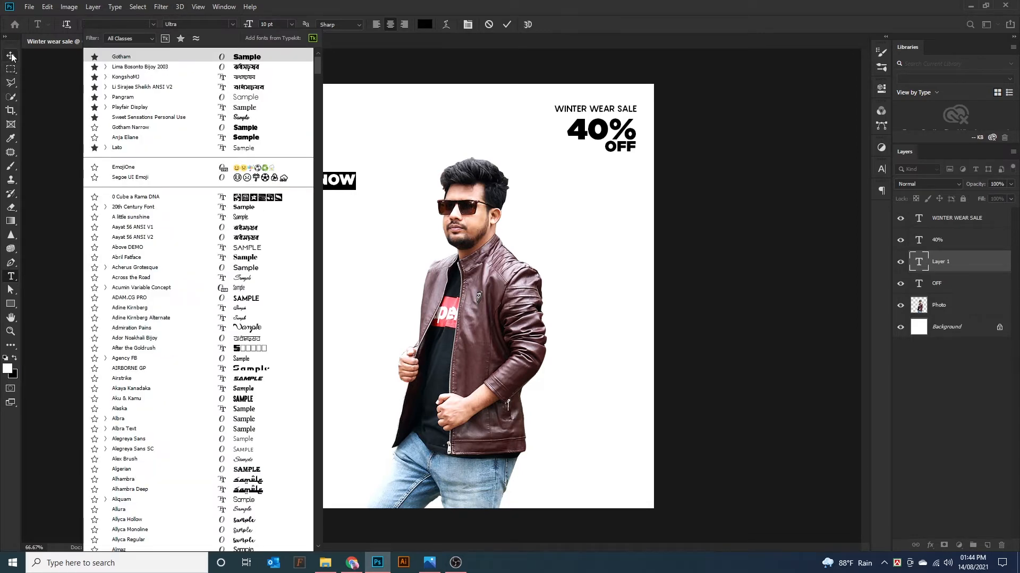
click(123, 97)
click(232, 24)
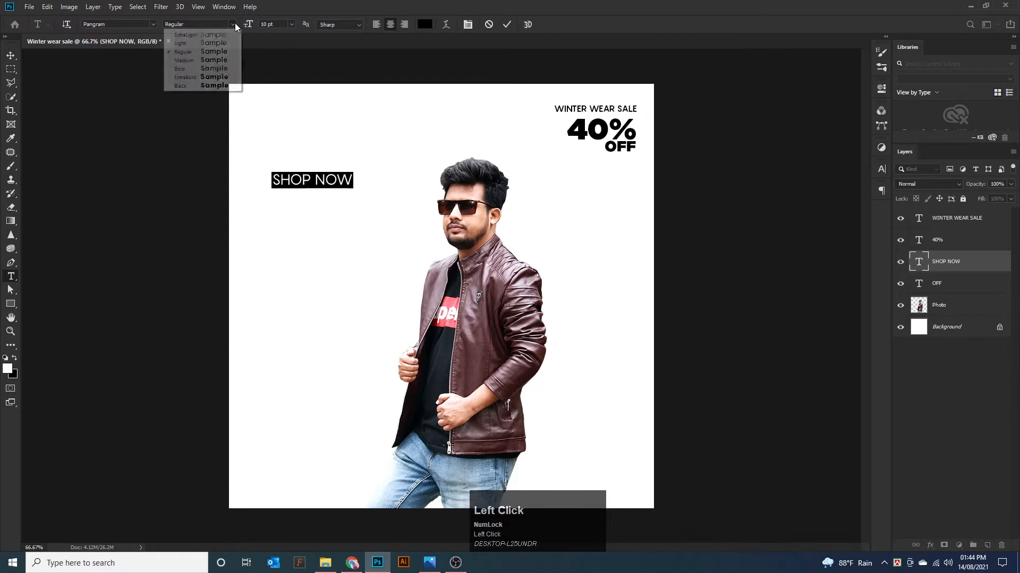
click(186, 78)
click(292, 24)
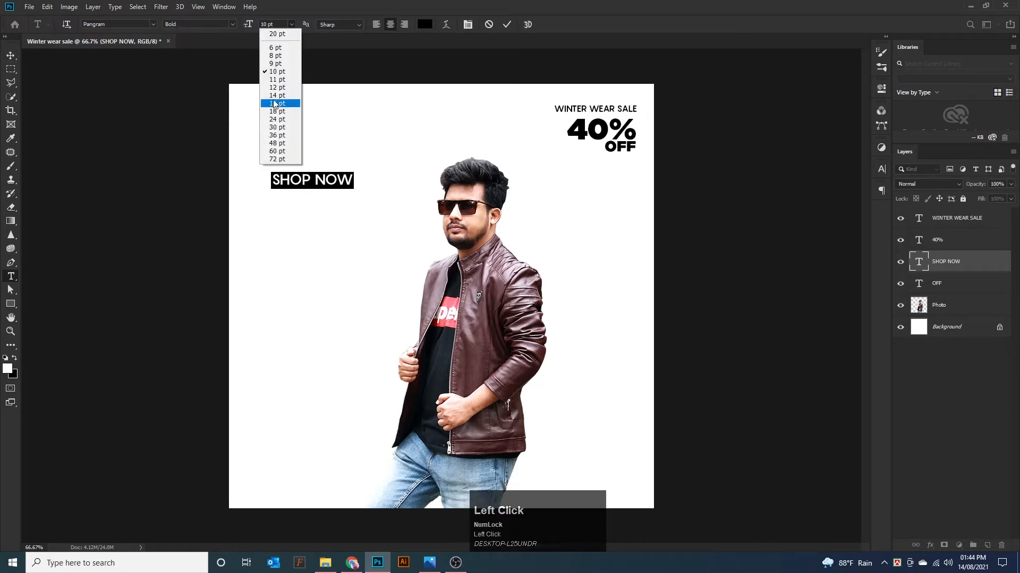
click(278, 48)
- Move the "SHOP NOW" text to the poster's upper-left corner
click(10, 56)
click(317, 186)
drag(317, 186, 281, 119)
click(350, 215)
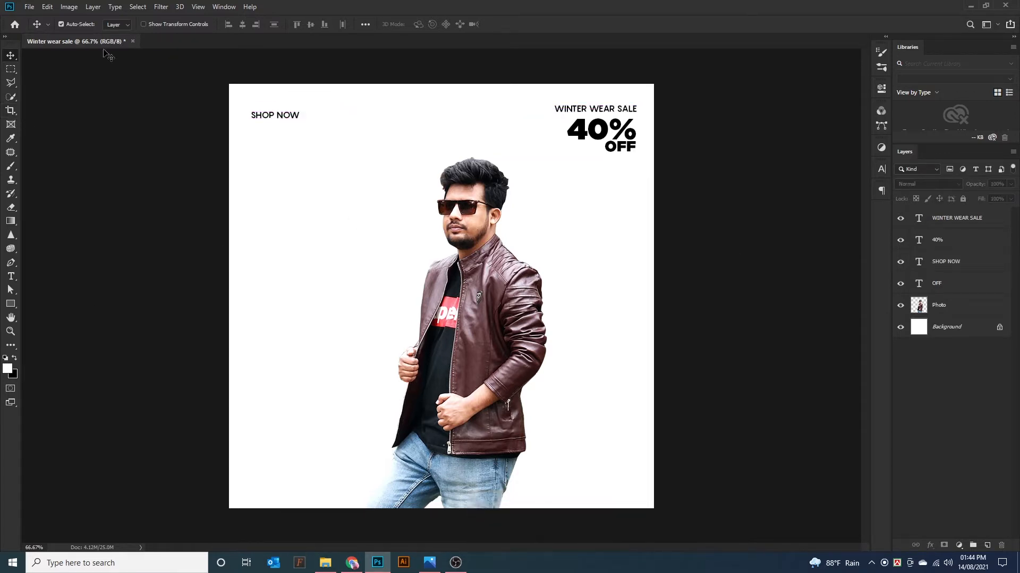
- Draw a circle about 119 px across beside the model's head and fill it with red
click(10, 304)
click(43, 323)
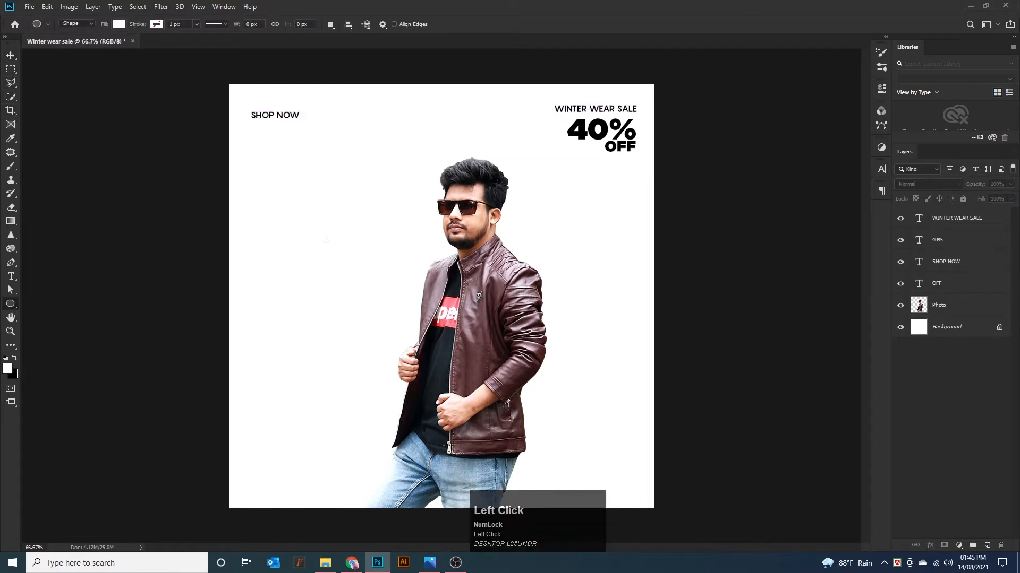
drag(336, 201, 377, 265)
click(731, 169)
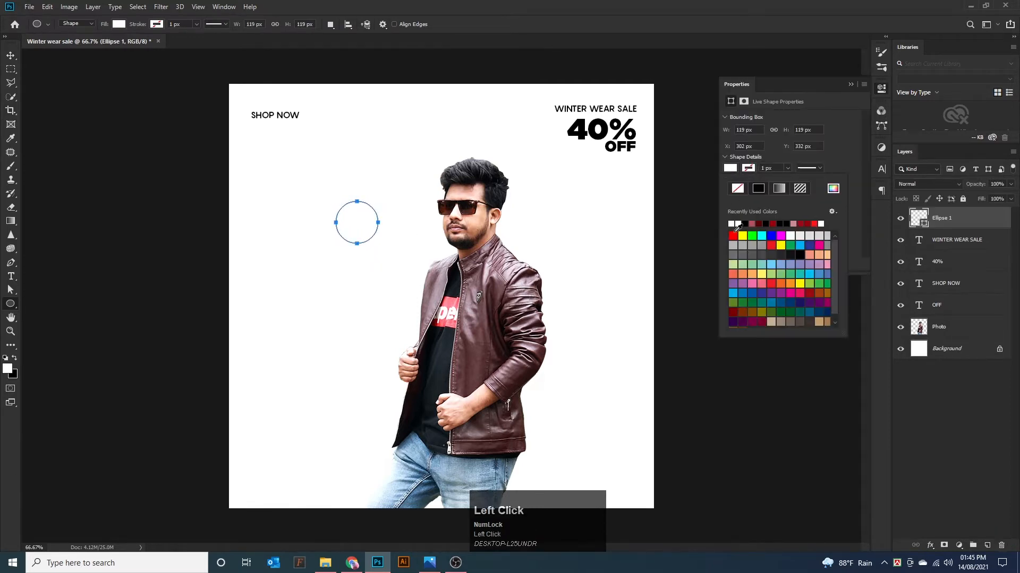
click(735, 233)
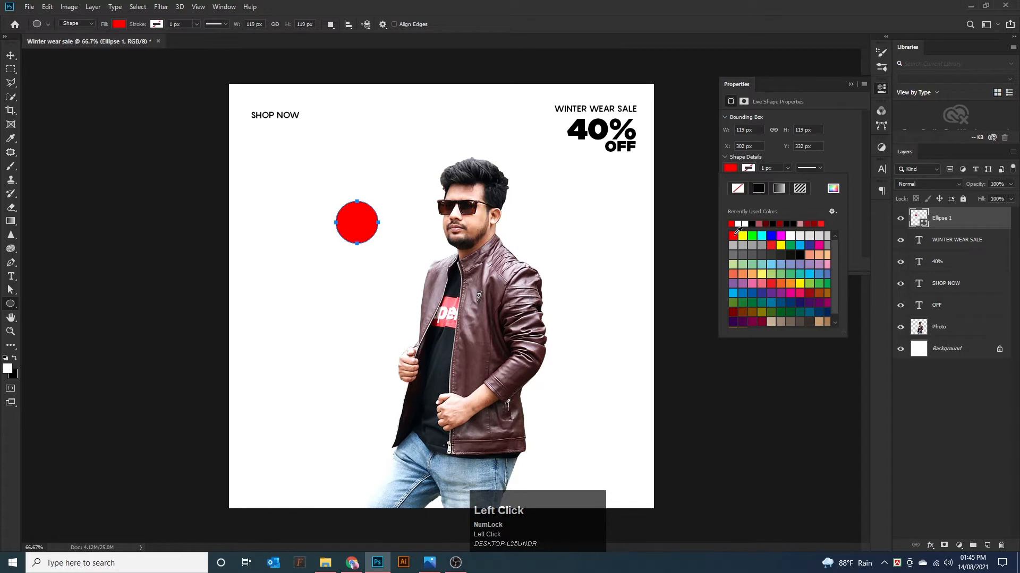
click(123, 25)
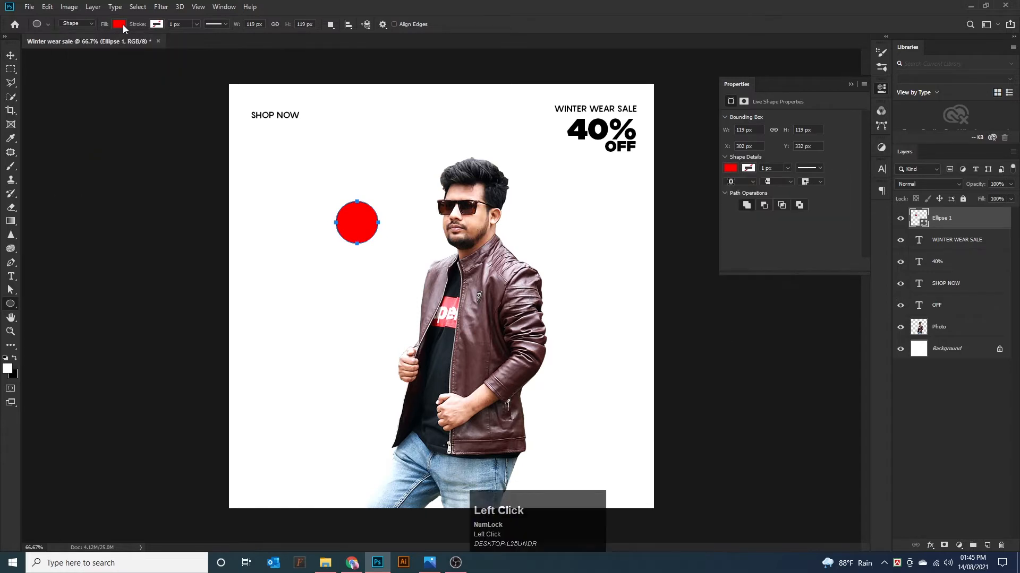
key(v)
click(235, 184)
- Place the "SHOP NOW" text over the red circle and move its layer above the circle's layer
click(346, 228)
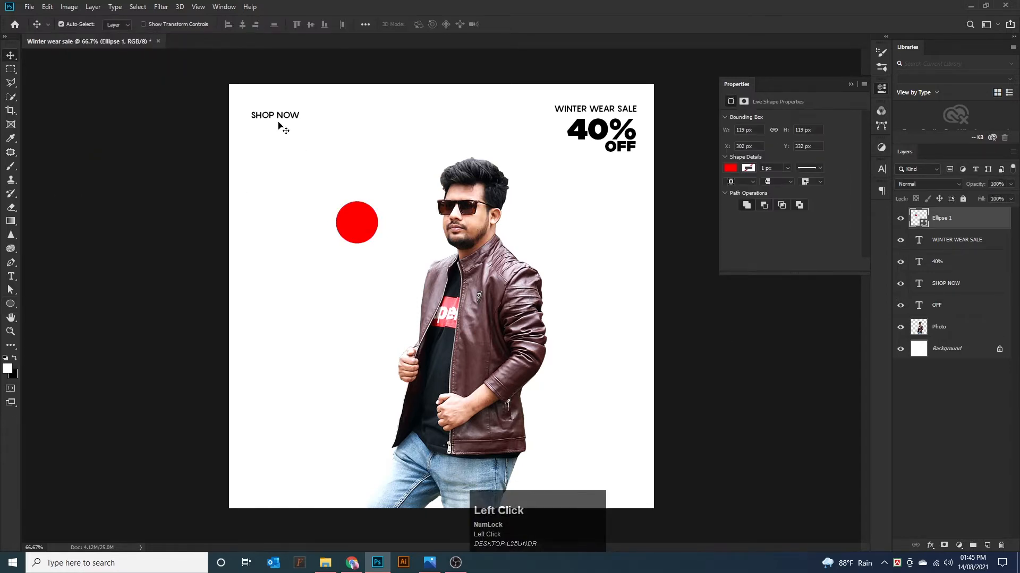
drag(274, 118, 301, 192)
mouse_move(363, 227)
mouse_down()
mouse_move(350, 184)
mouse_move(370, 210)
mouse_up()
drag(310, 192, 372, 214)
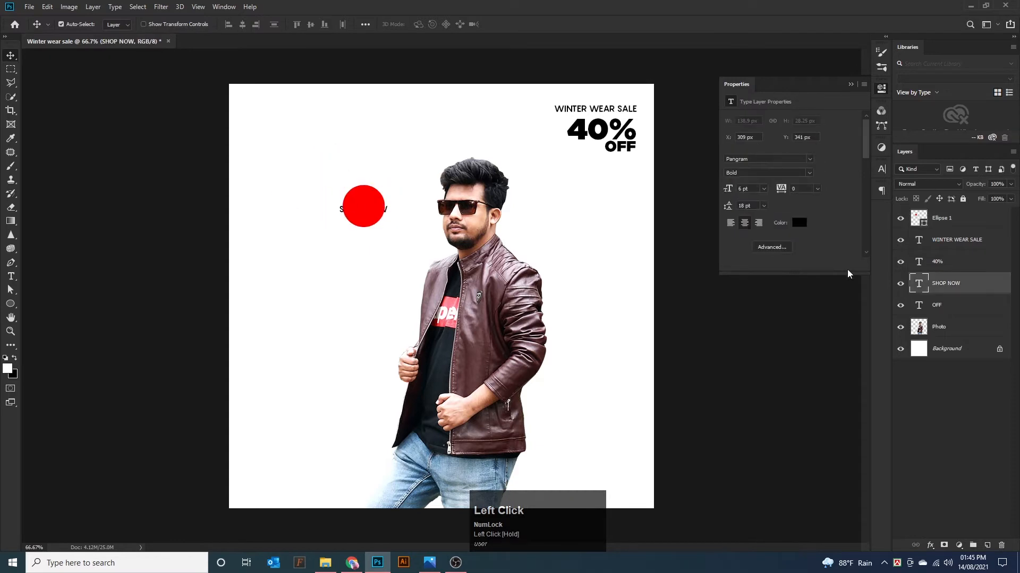
drag(949, 284, 931, 204)
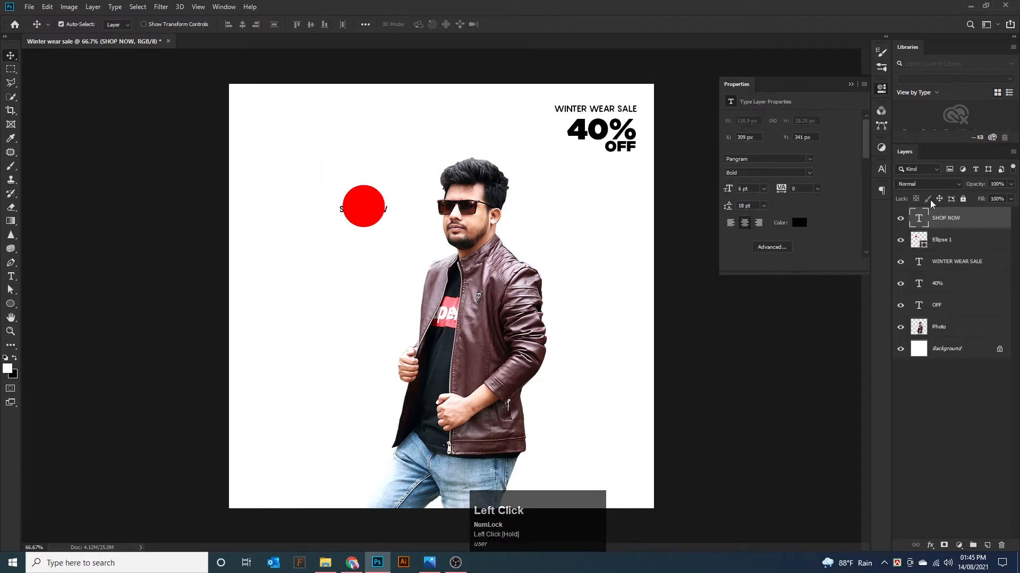
- Change the "SHOP NOW" text to white and set its size to 5 pt
double_click(370, 213)
click(425, 24)
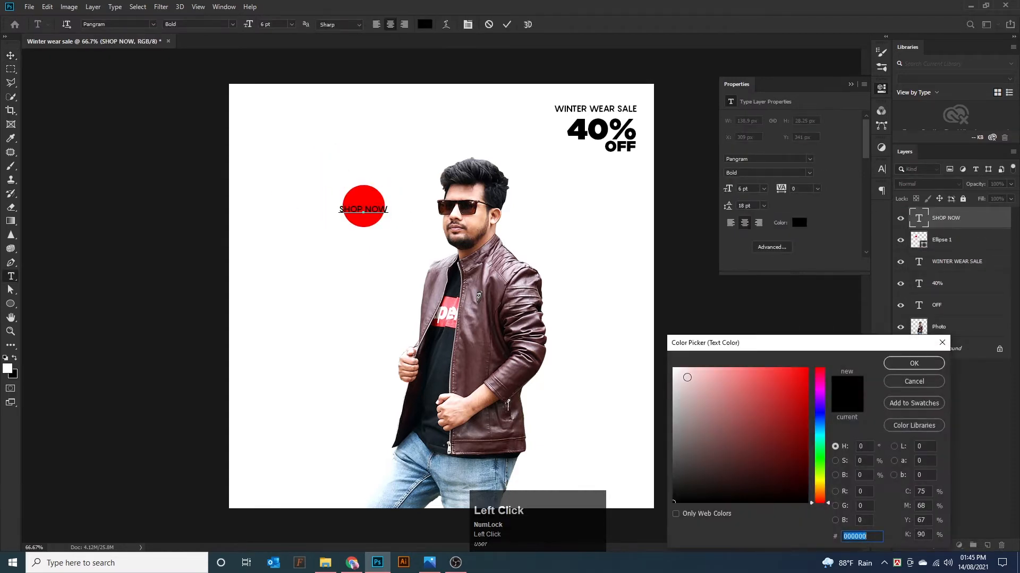
click(674, 369)
click(912, 364)
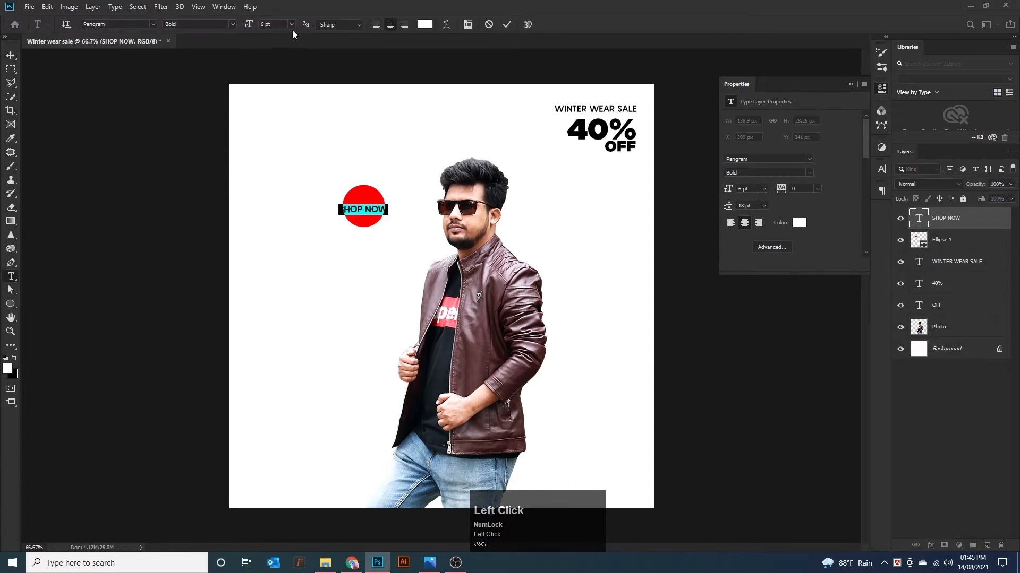
drag(281, 25, 254, 25)
text(4)
key(Return)
text(5)
key(Return)
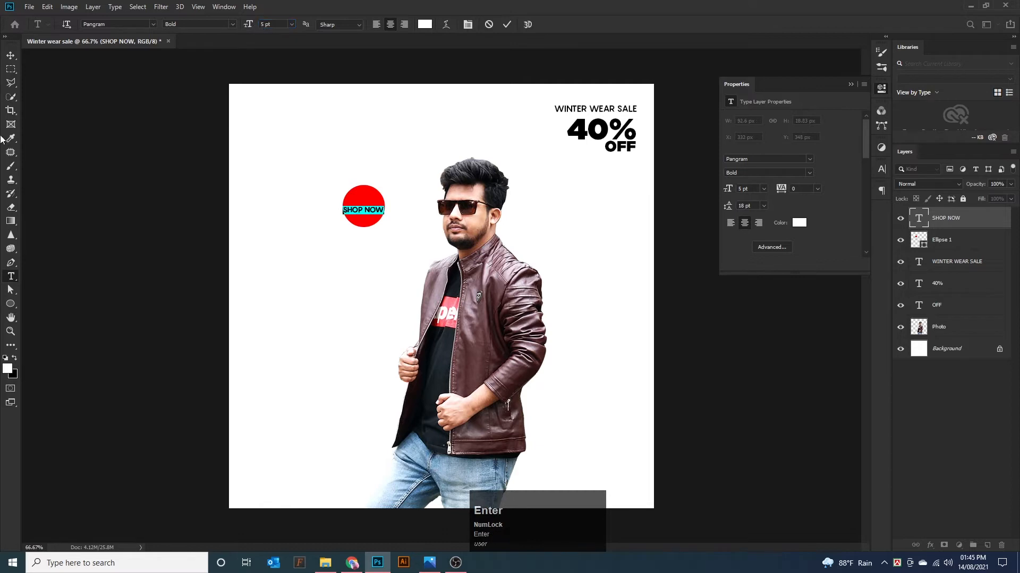
- Nudge the "SHOP NOW" text up to the circle's middle and enlarge the circle to about 136 px around it
click(10, 55)
click(275, 221)
drag(357, 212, 358, 209)
click(364, 218)
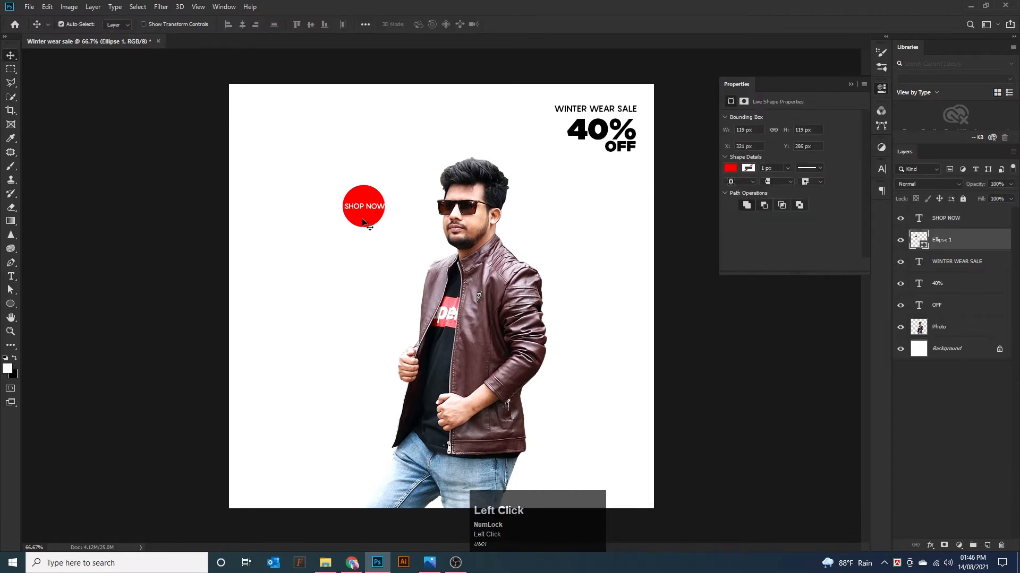
key(ctrl+t)
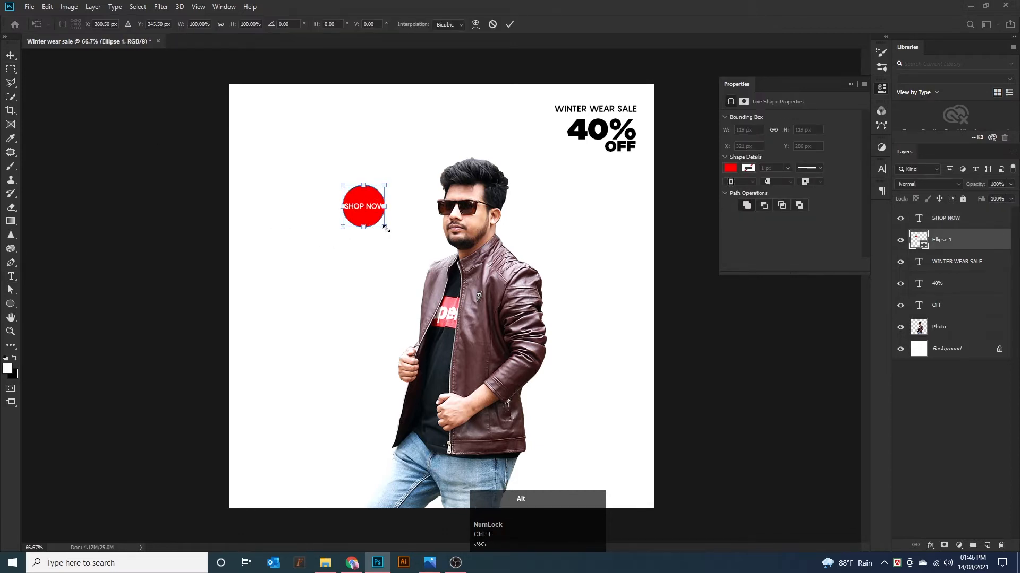
click(385, 228)
drag(386, 228, 360, 211)
key(Return)
- Align the "SHOP NOW" text, red circle and Photo layers on their vertical and horizontal centers and link them
drag(337, 176, 374, 229)
click(309, 25)
click(243, 24)
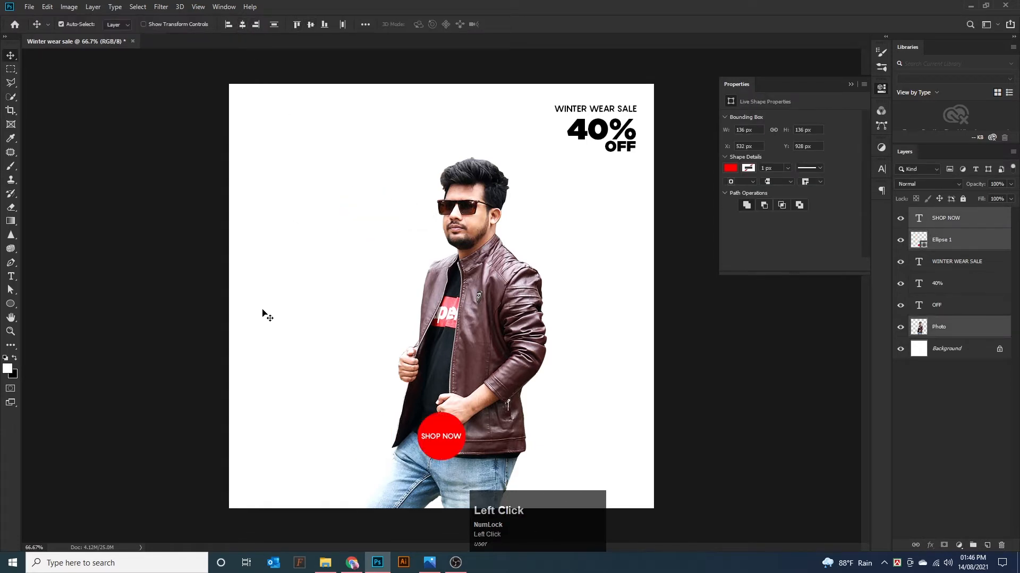
click(915, 545)
drag(465, 438, 394, 225)
key(ctrl+z)
click(353, 248)
drag(474, 430, 450, 385)
key(ctrl+z)
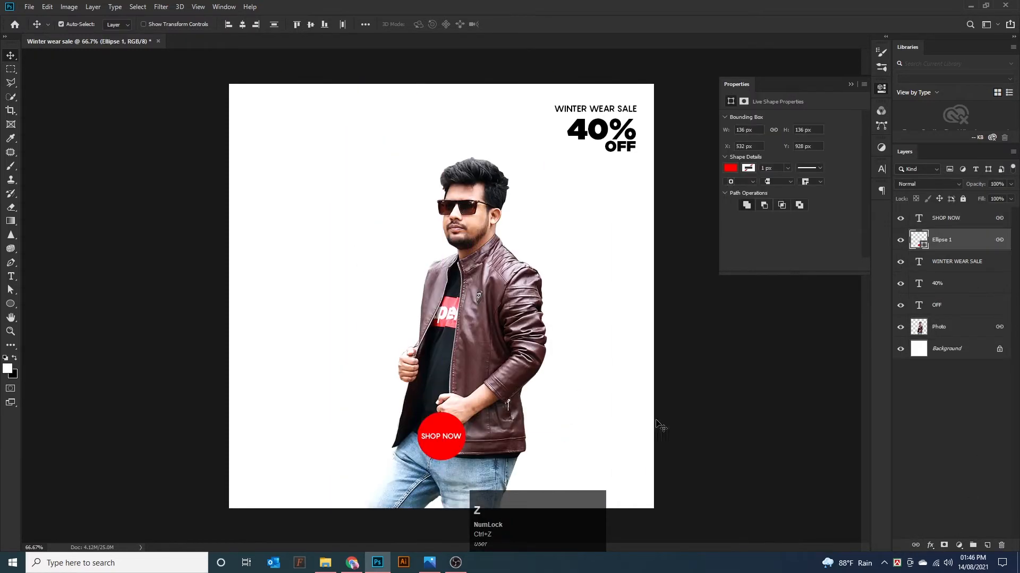
- Unlink the Photo layer and move the linked "SHOP NOW" badge to the poster's upper-left corner
click(993, 325)
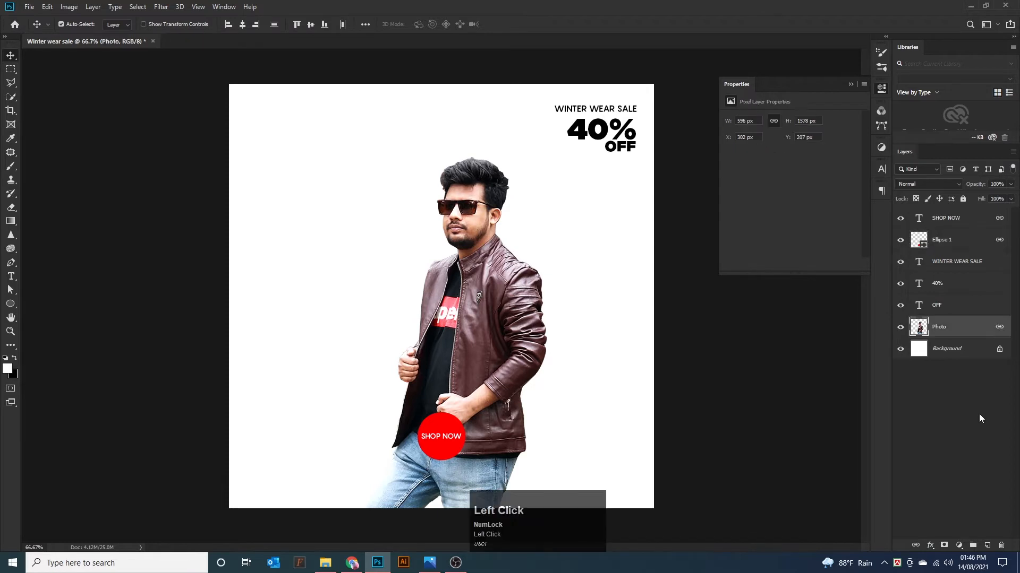
click(948, 240)
shift+click(950, 220)
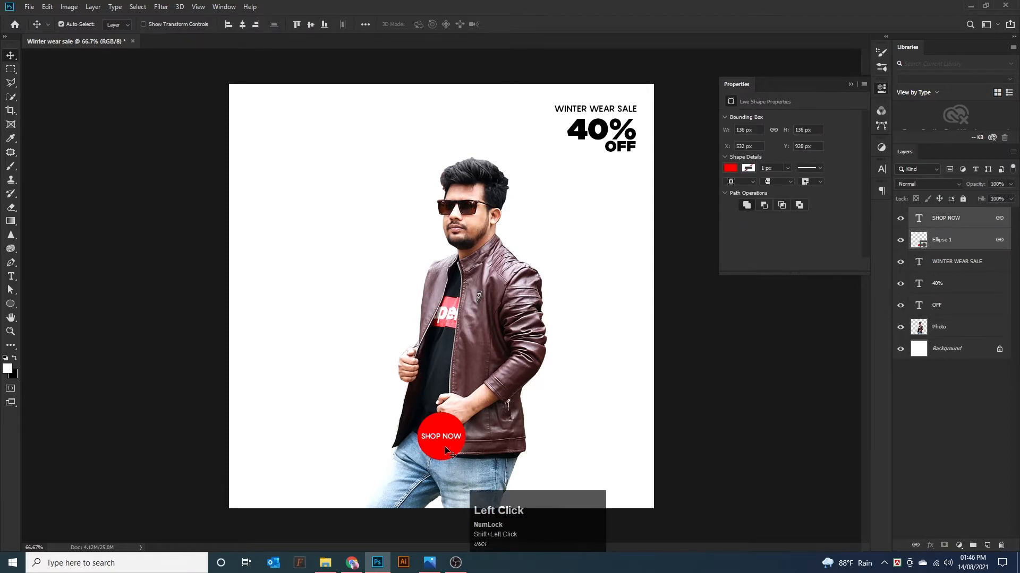
click(693, 478)
drag(451, 433, 285, 122)
- Scale the "SHOP NOW" badge down so its circle is about 101 px across
key(ctrl+t)
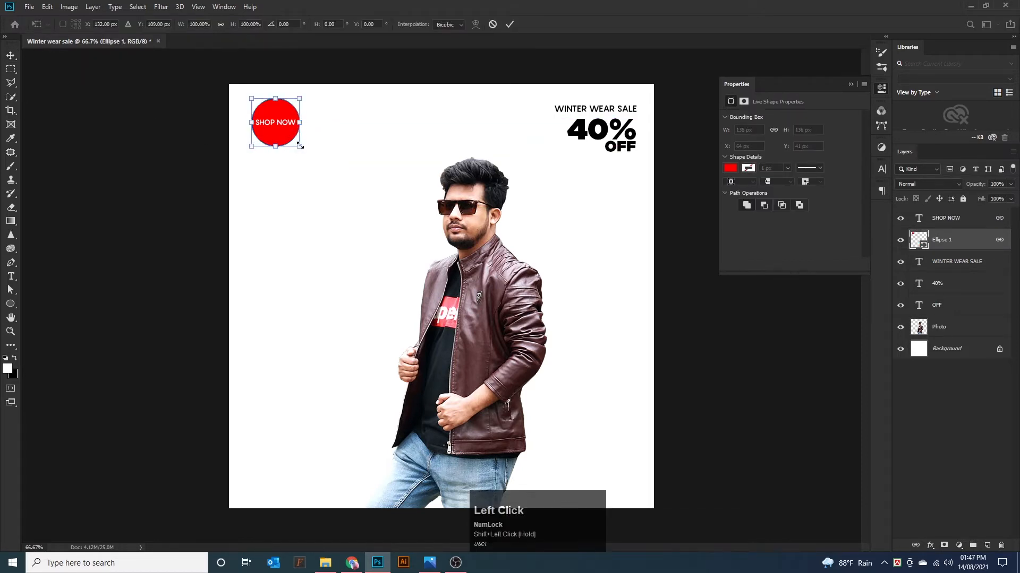
drag(300, 149, 269, 129)
double_click(271, 123)
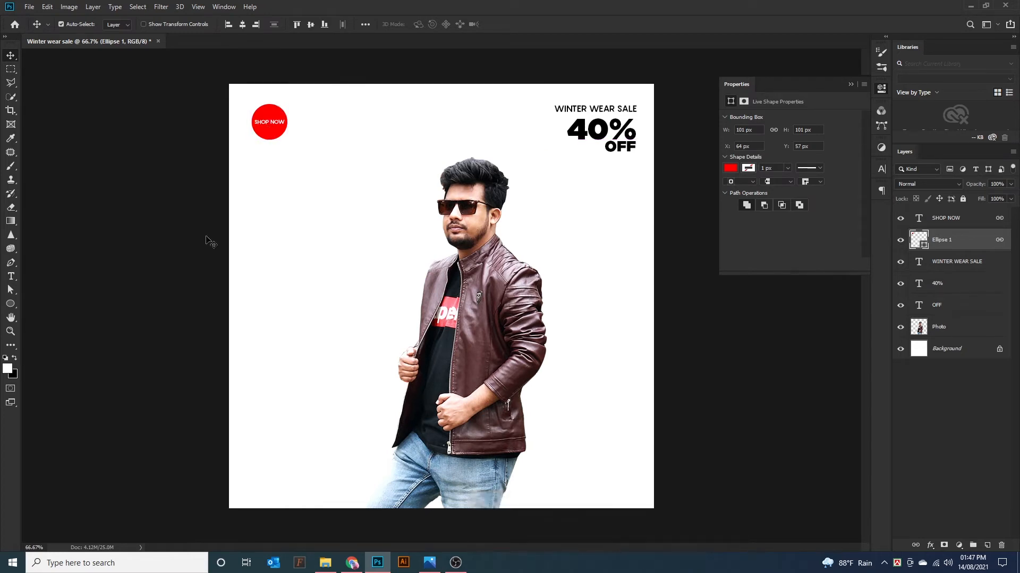
- Show the rulers and add a horizontal guide along the top edge of the "WINTER WEAR SALE" heading
key(ctrl+r)
drag(462, 57, 467, 113)
scroll(495, 281, up, 3)
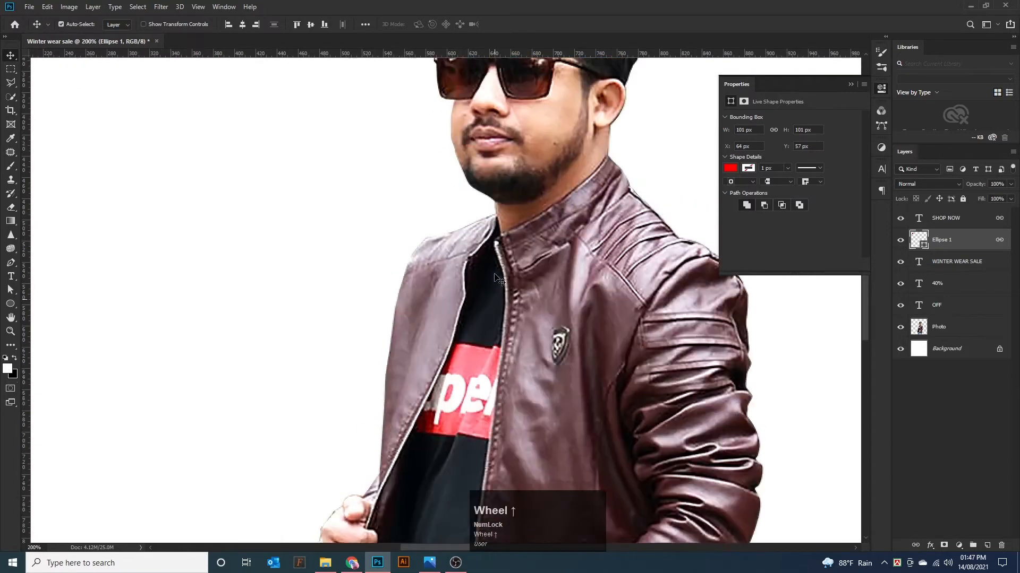
drag(495, 281, 154, 265)
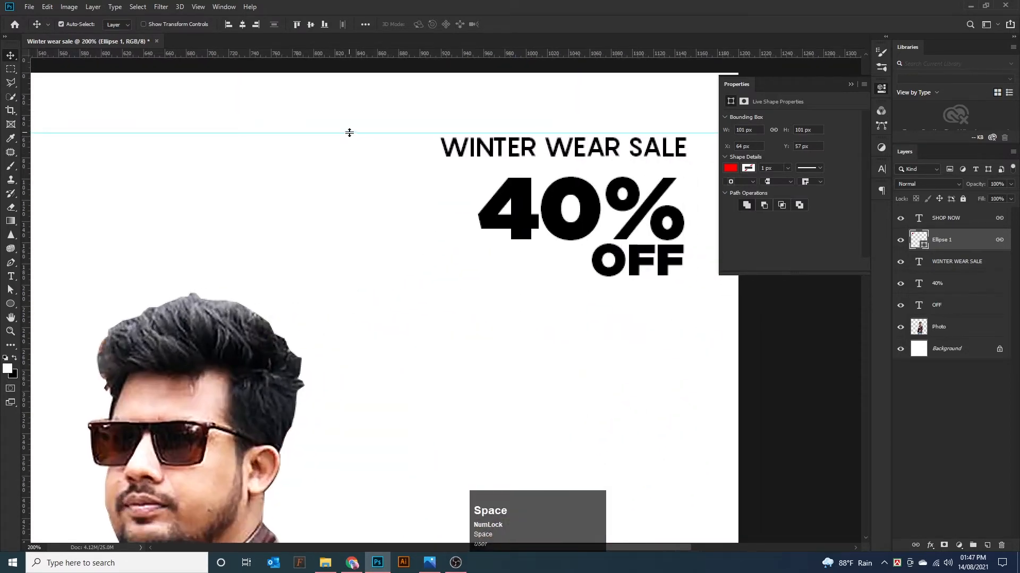
drag(348, 133, 349, 137)
- Nudge the "SHOP NOW" badge down 2 px so its top meets the horizontal guide
scroll(357, 177, down, 3)
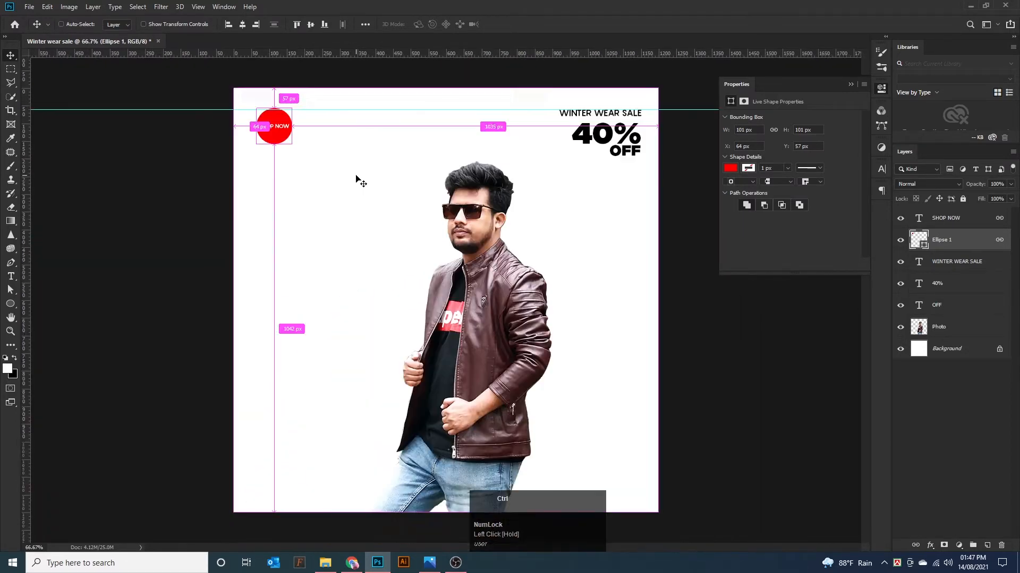
click(271, 137)
key(Down)
key(Down)
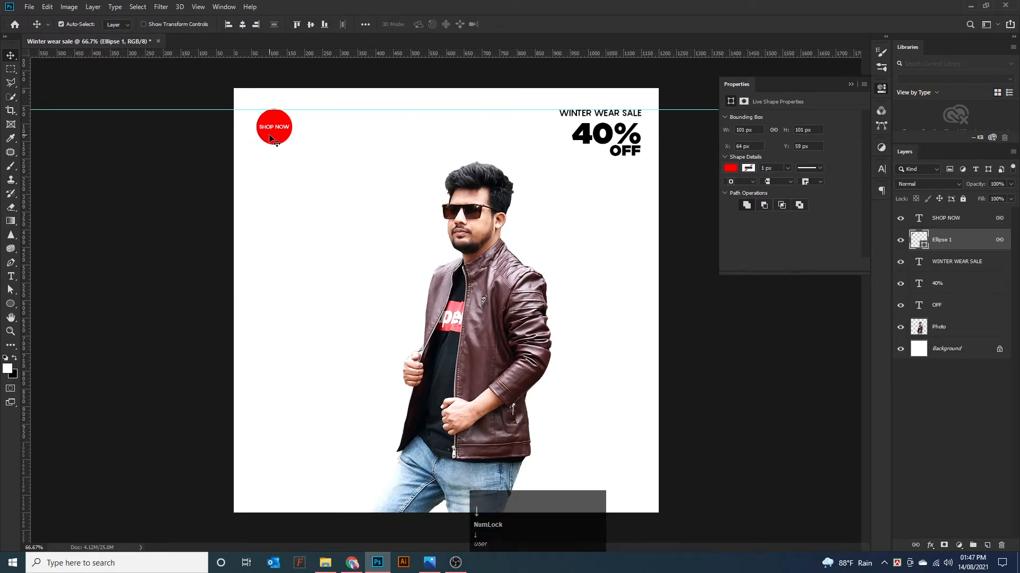
- Add vertical guides along the left edge of the "SHOP NOW" badge and the right edge of the "WINTER WEAR SALE" heading
drag(27, 207, 255, 223)
drag(28, 230, 504, 312)
key(ctrl+plus)
key(ctrl+plus)
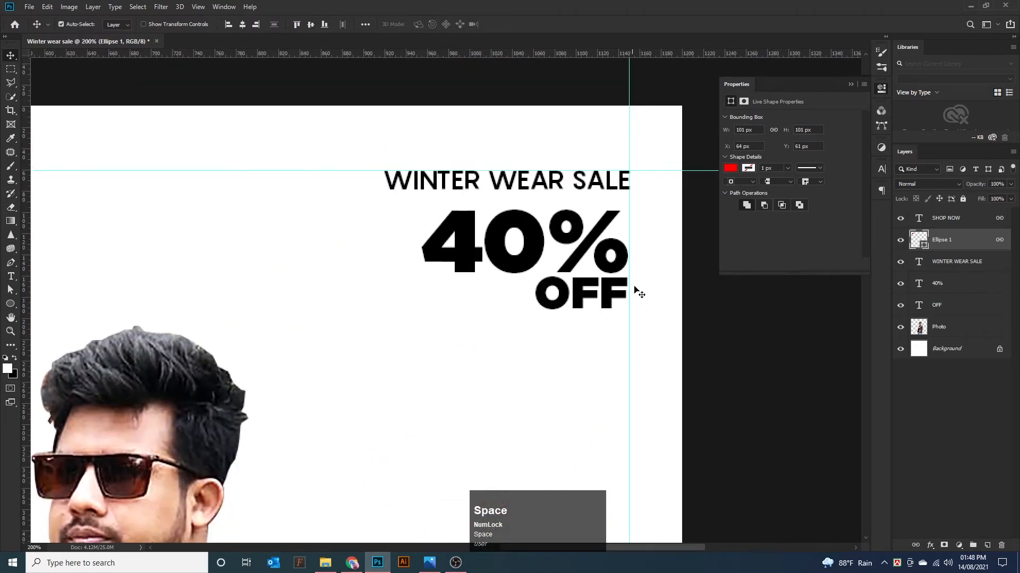
drag(630, 323, 630, 320)
click(738, 374)
- Nudge the "40%" and "OFF" texts right so their right edges meet the right vertical guide
drag(622, 273, 623, 273)
click(619, 301)
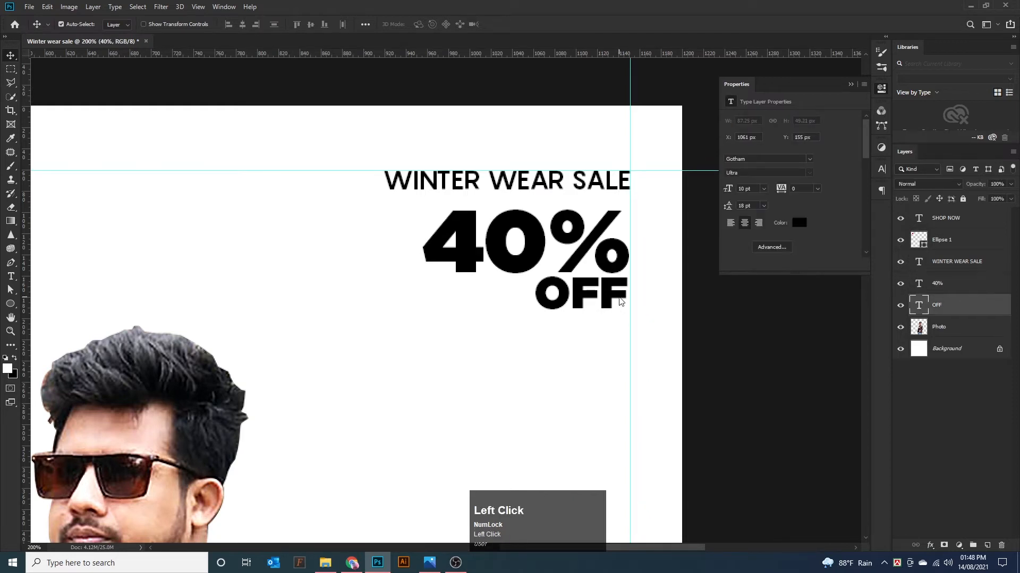
key(Right)
key(Right)
click(625, 270)
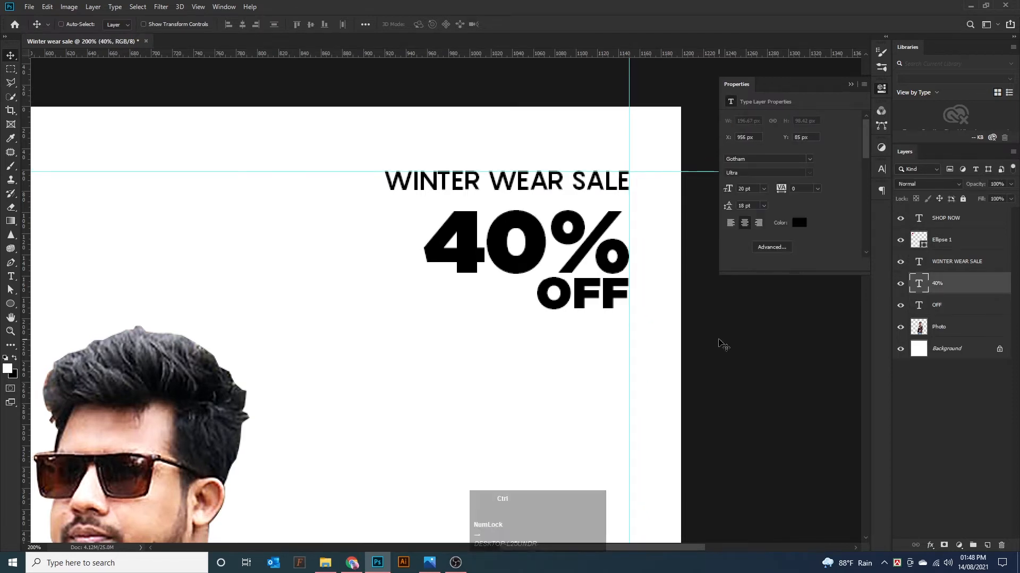
- Add the text "LOGO" and move it to the lower-left area of the poster
key(ctrl+minus)
key(ctrl+minus)
key(ctrl+minus)
scroll(182, 328, up, 5)
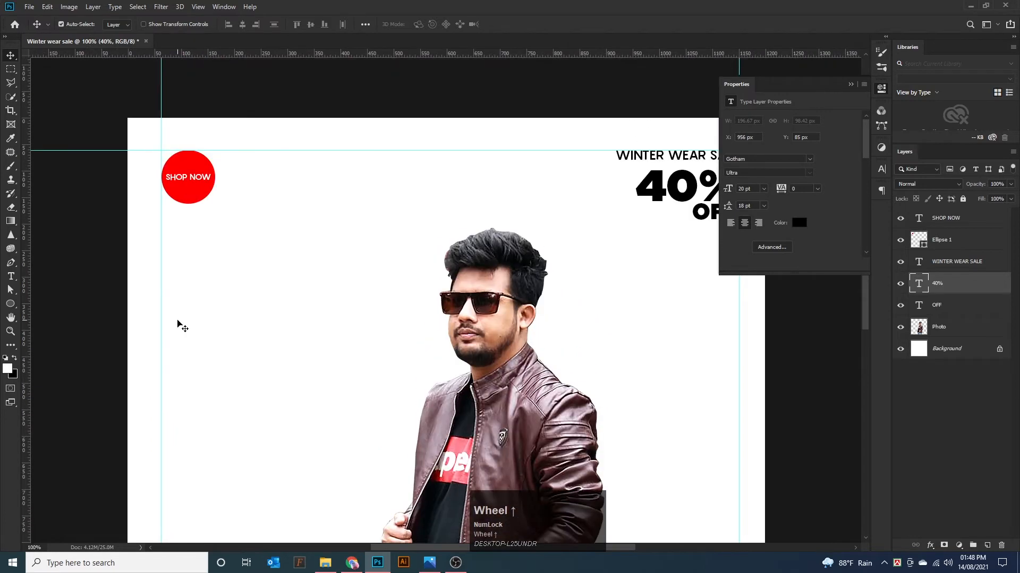
key(space)
drag(155, 217, 431, 418)
scroll(432, 418, down, 3)
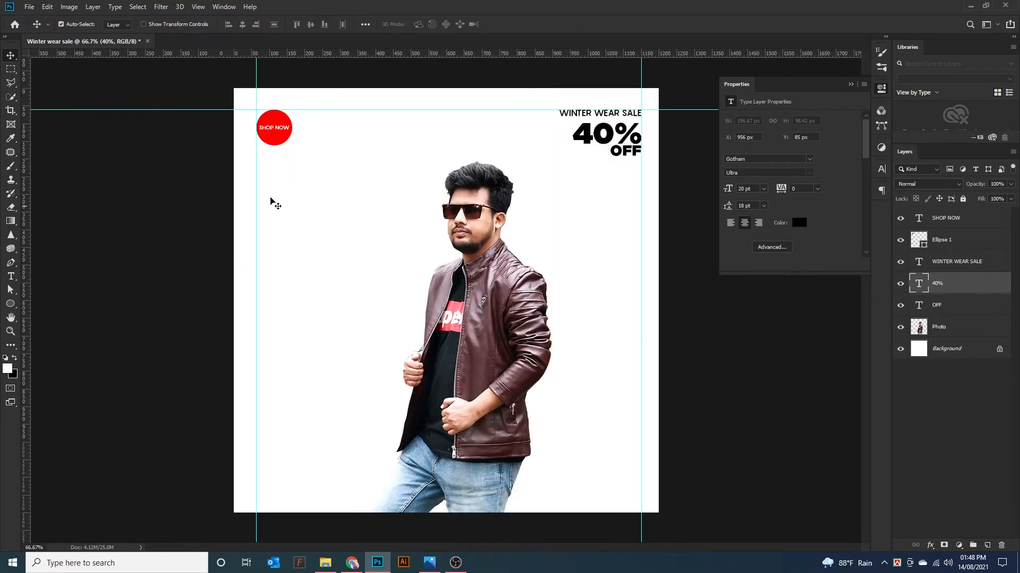
click(489, 213)
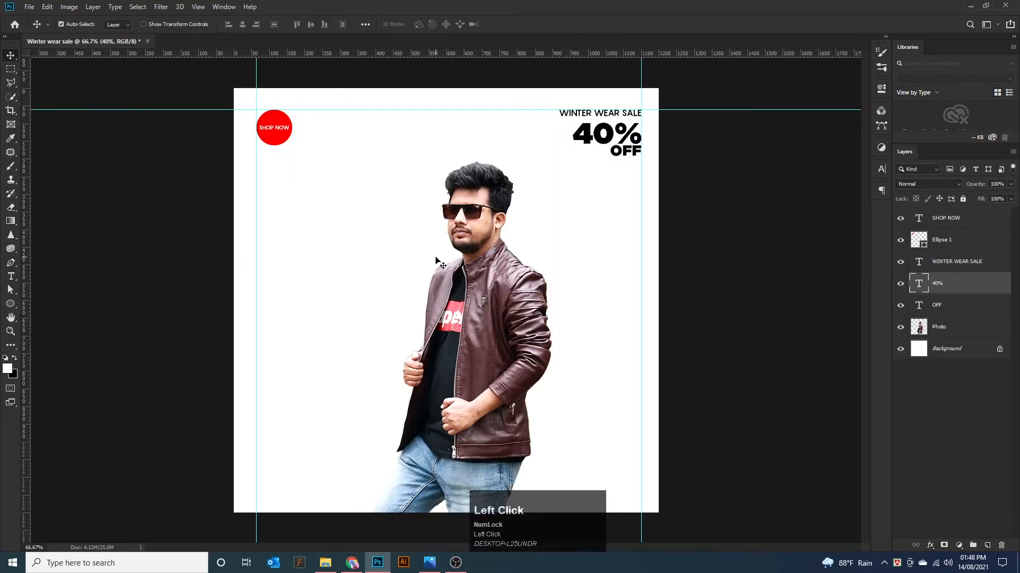
click(11, 277)
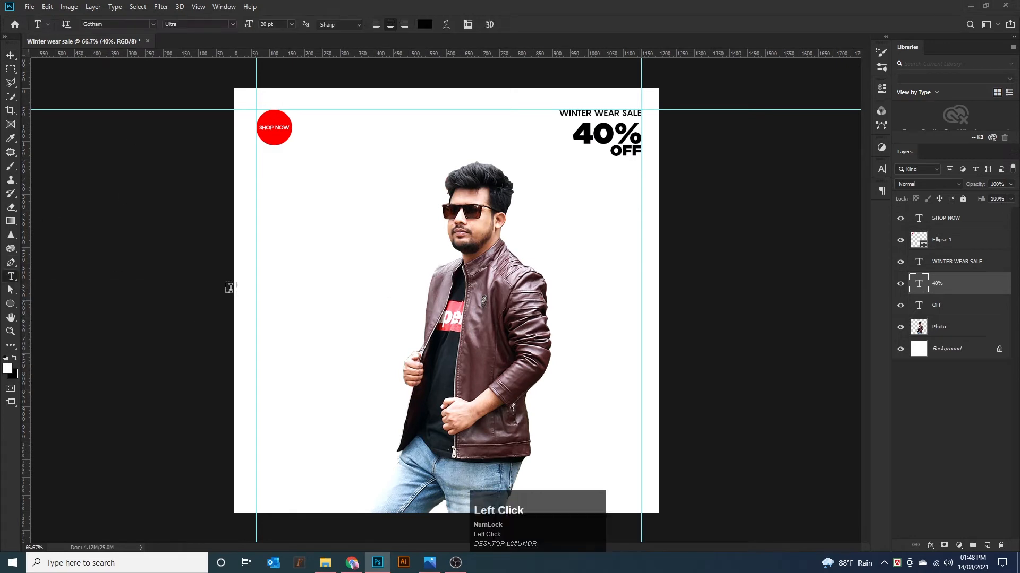
click(226, 276)
text(LOGO)
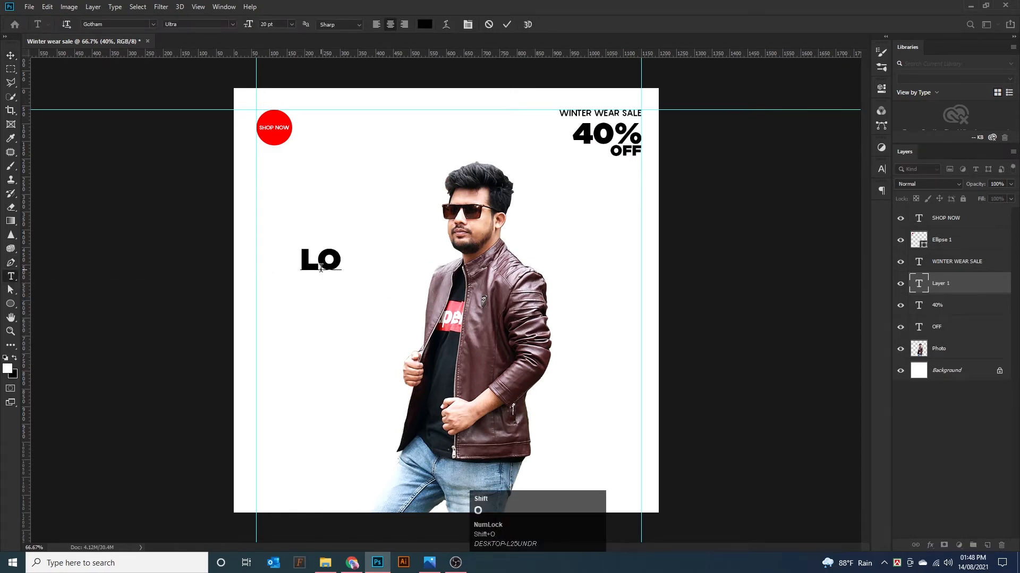
click(10, 57)
drag(313, 276, 318, 471)
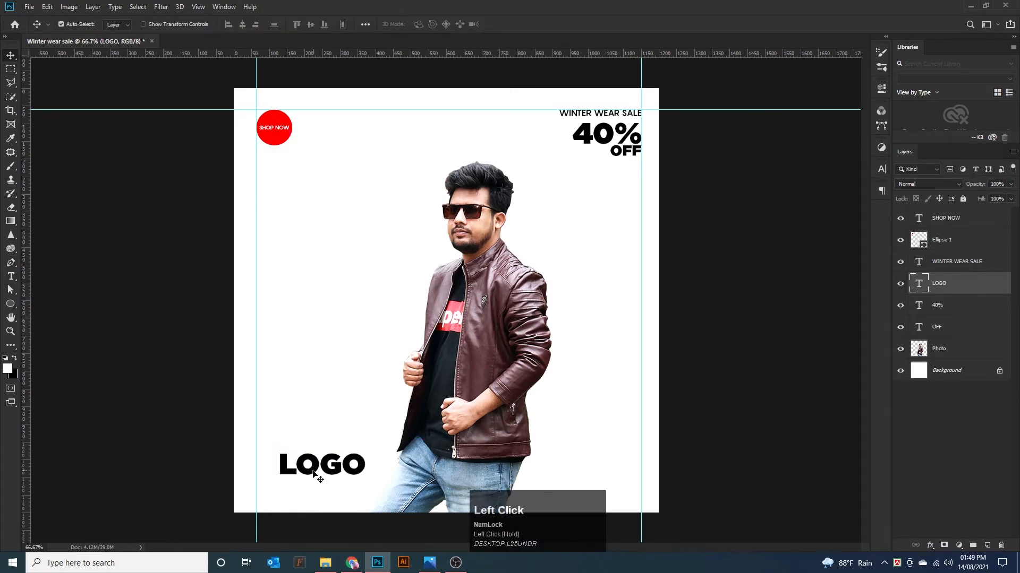
- Set the "LOGO" text size to 10 pt and place it against the left guide in the poster's lower-left corner
double_click(319, 467)
drag(248, 24, 245, 31)
click(11, 55)
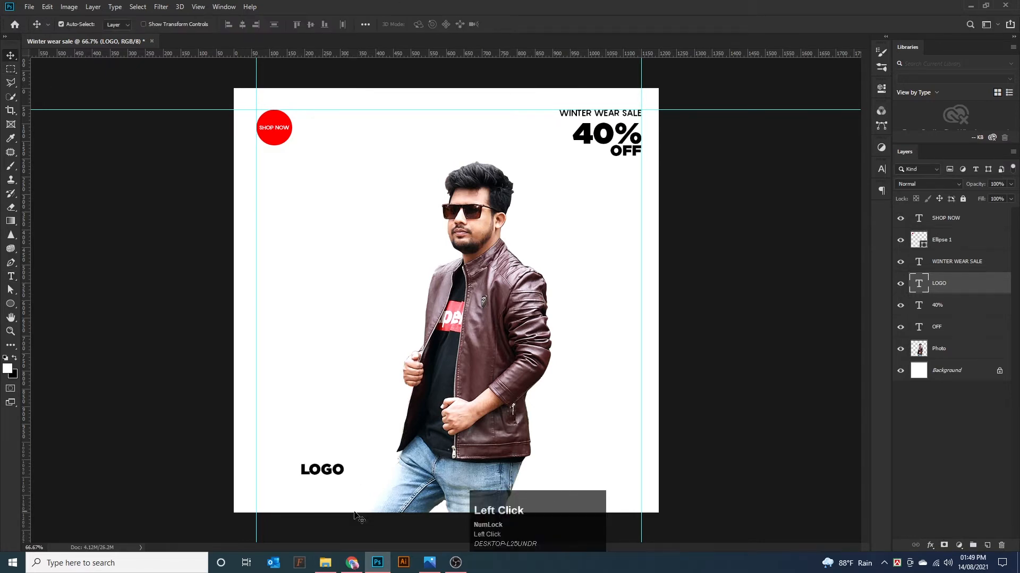
drag(328, 477, 283, 493)
click(38, 173)
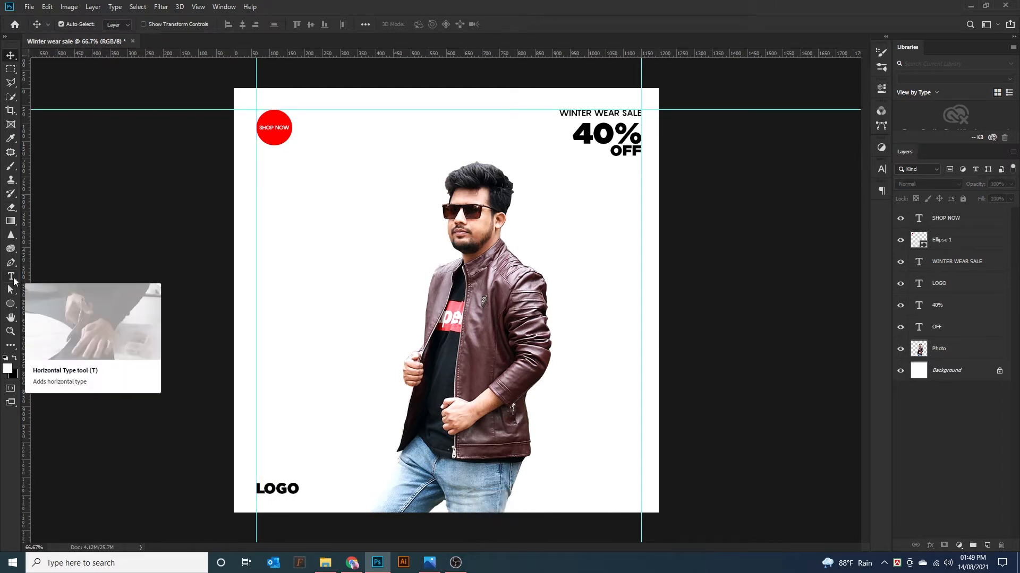
- Add the text "MENS TRACKER JACKET" in the empty area left of the model
click(12, 276)
click(300, 284)
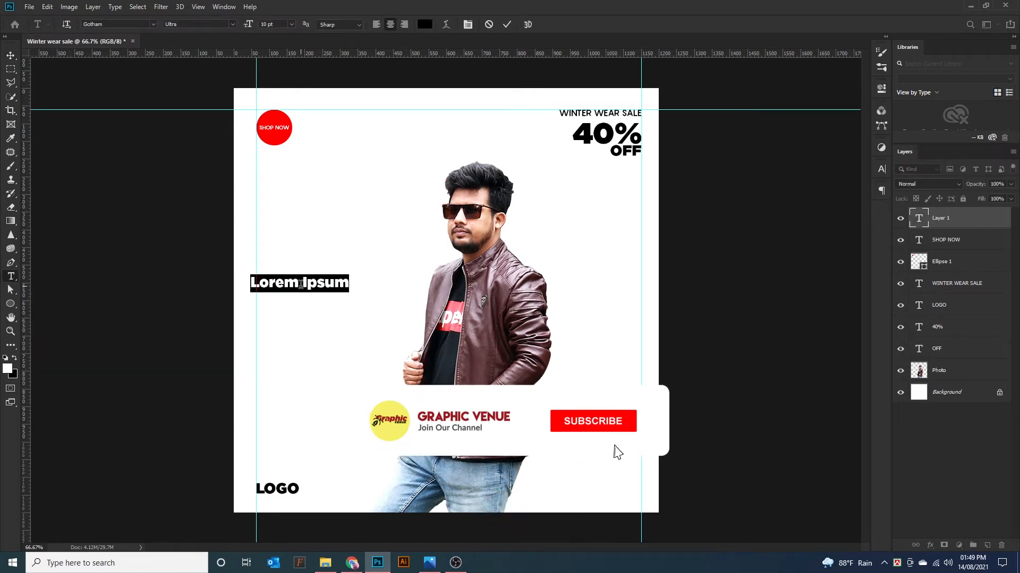
text(ME)
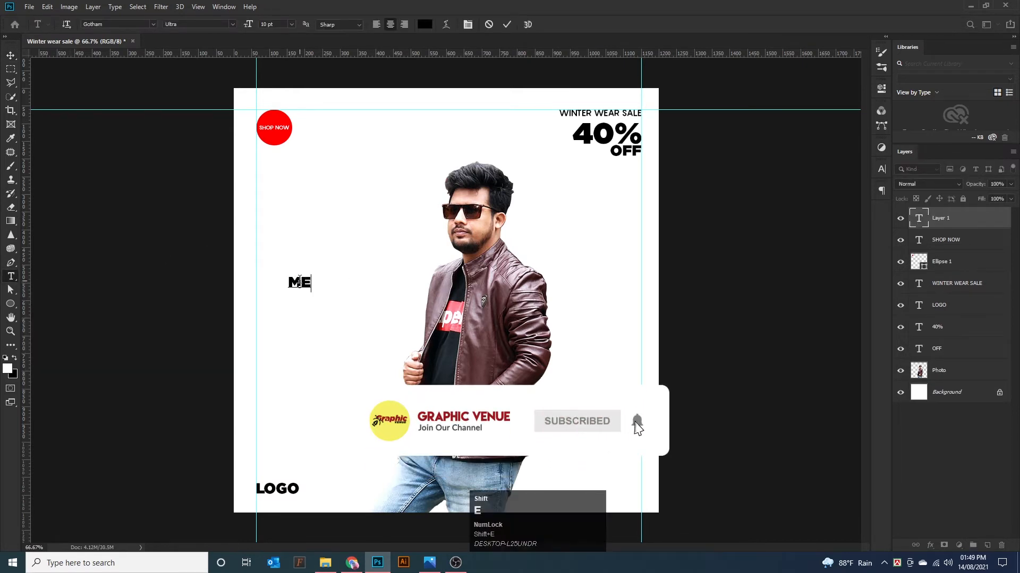
text(NS T)
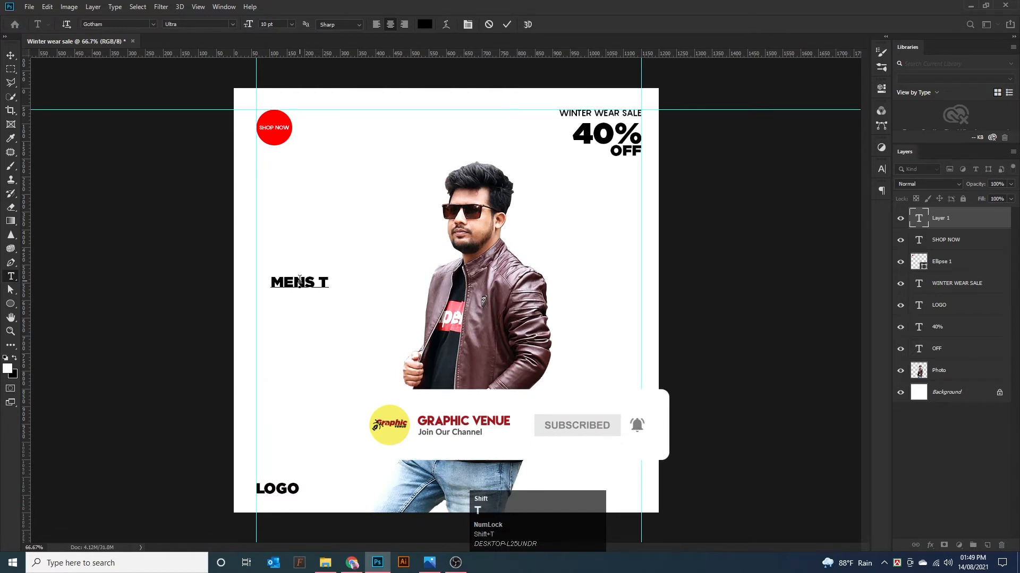
text(RAC)
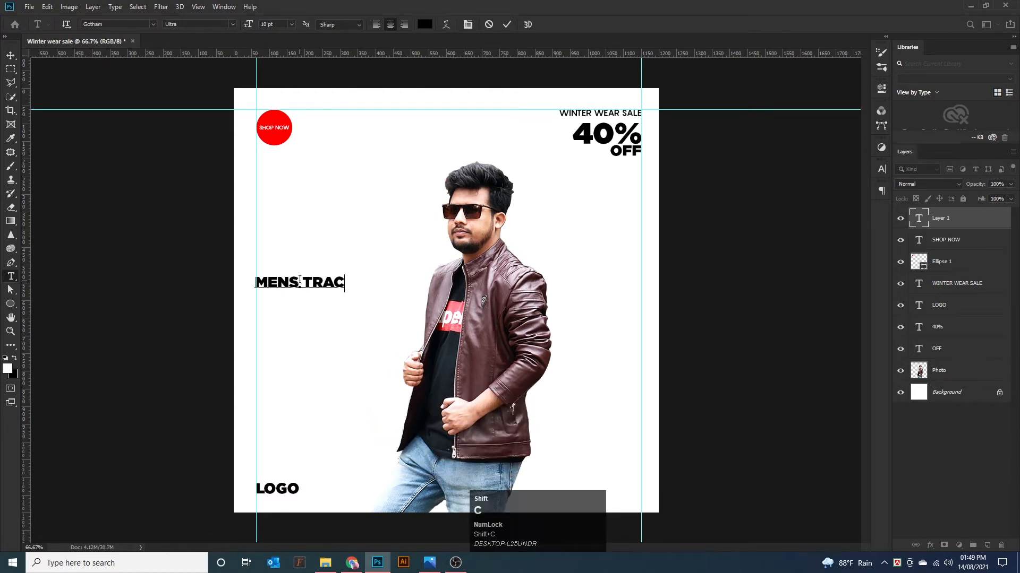
text(KER )
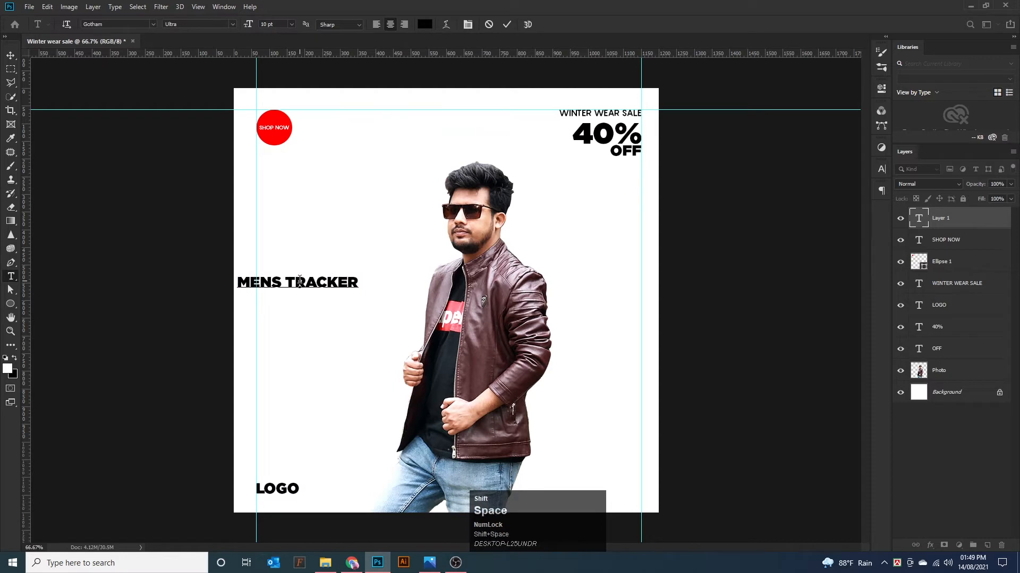
text(JACKET)
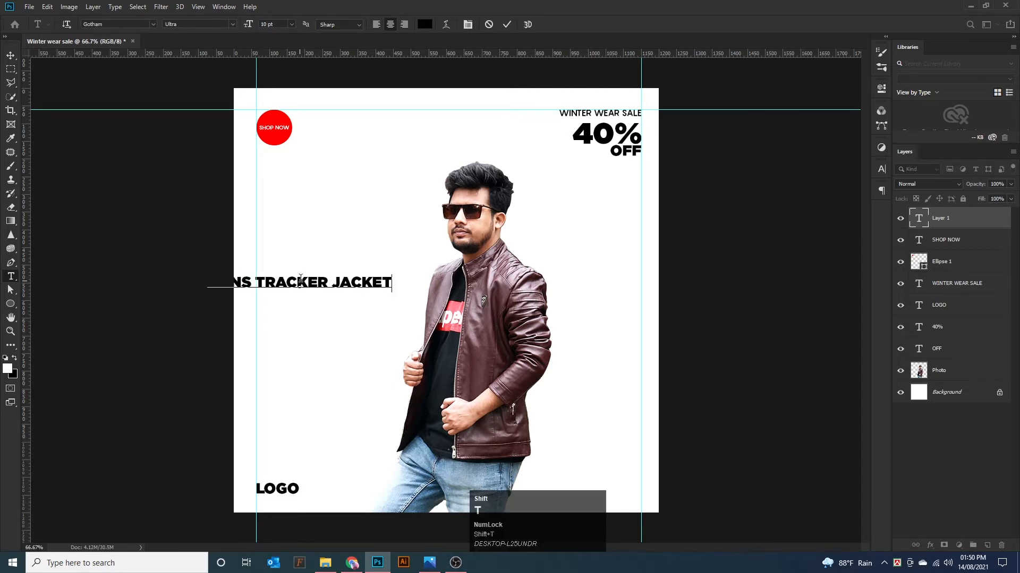
click(12, 57)
- Move "MENS TRACKER JACKET" up and duplicate it below, changing the copy's text to "3000"
drag(308, 287, 359, 293)
double_click(353, 285)
text(3000)
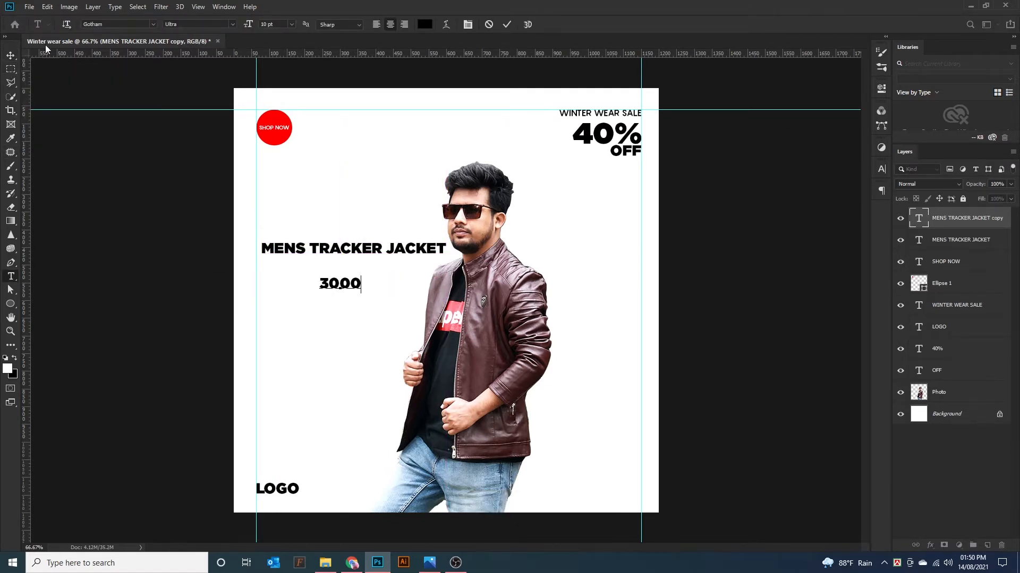
click(10, 55)
- Duplicate the "3000" text below itself and change the copy to "2500"
alt+drag(353, 290, 348, 311)
double_click(346, 309)
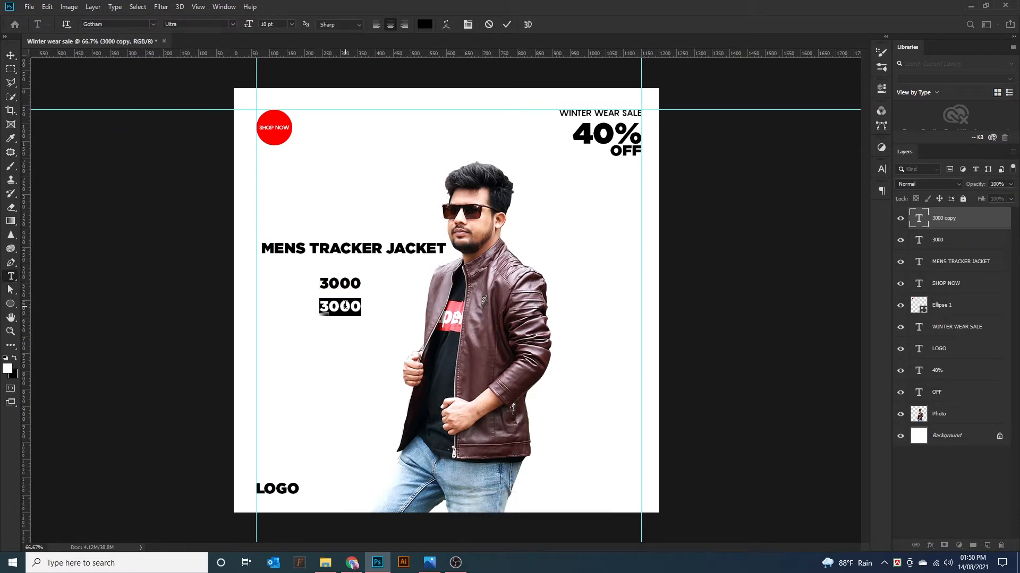
text(2500)
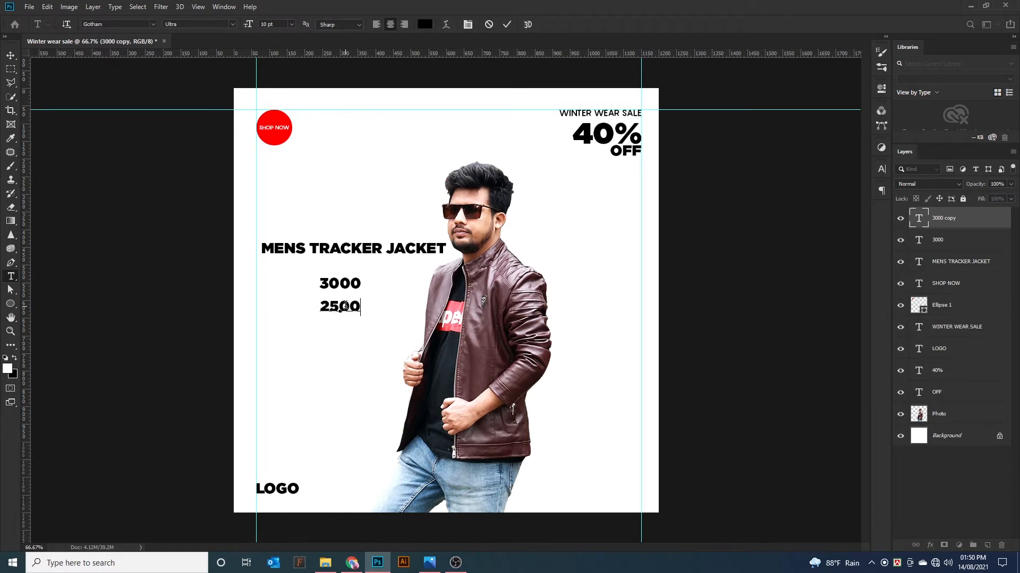
click(11, 56)
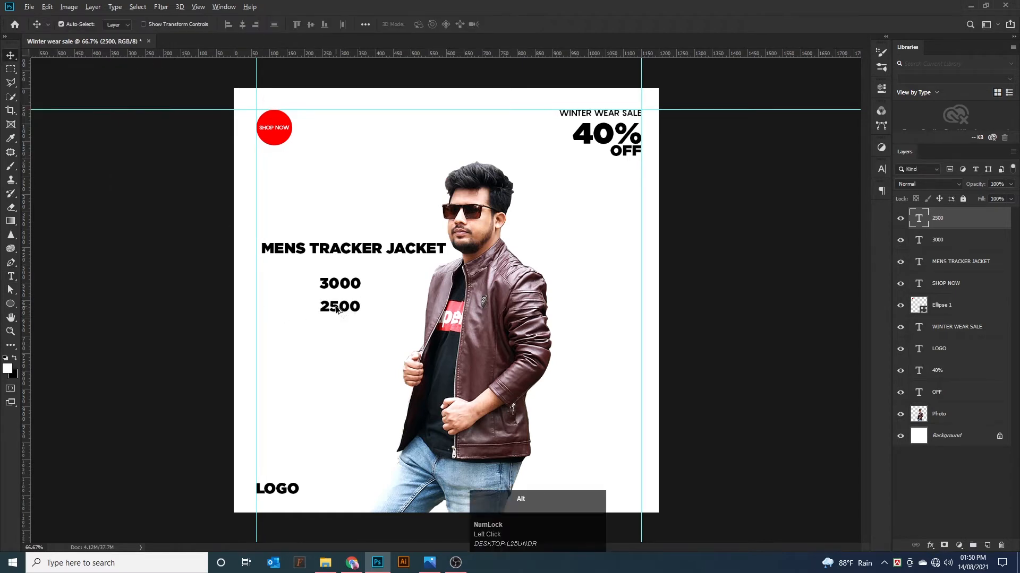
- Duplicate the "2500" text below itself and change the copy to "(+ VAT)"
drag(339, 308, 333, 331)
double_click(333, 328)
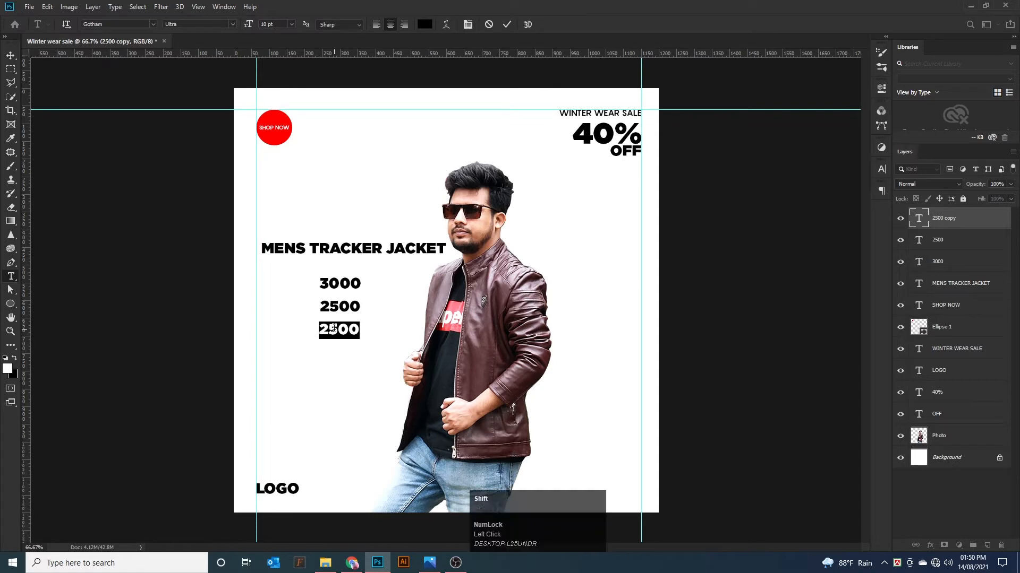
text(+)
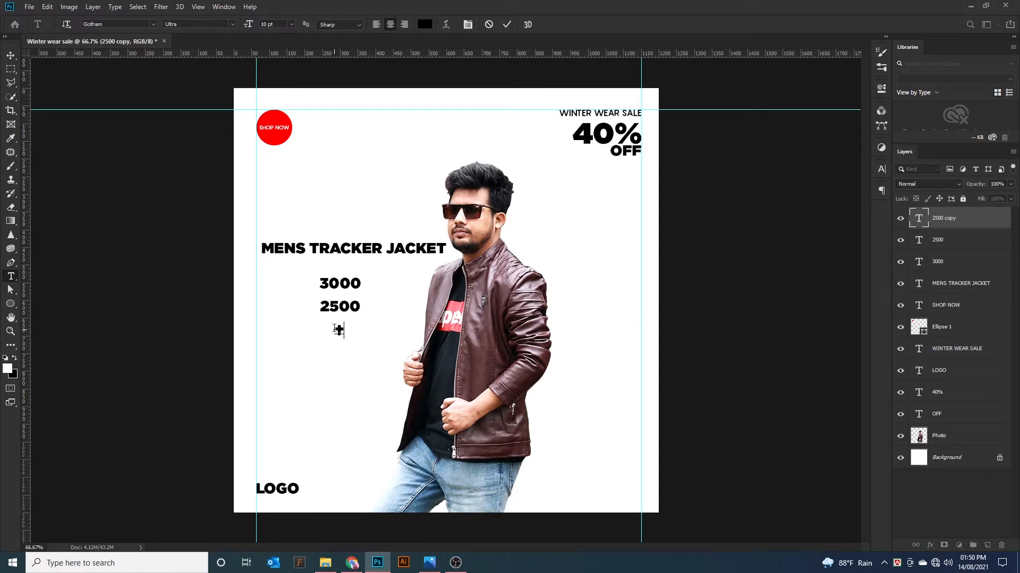
text( VAT)
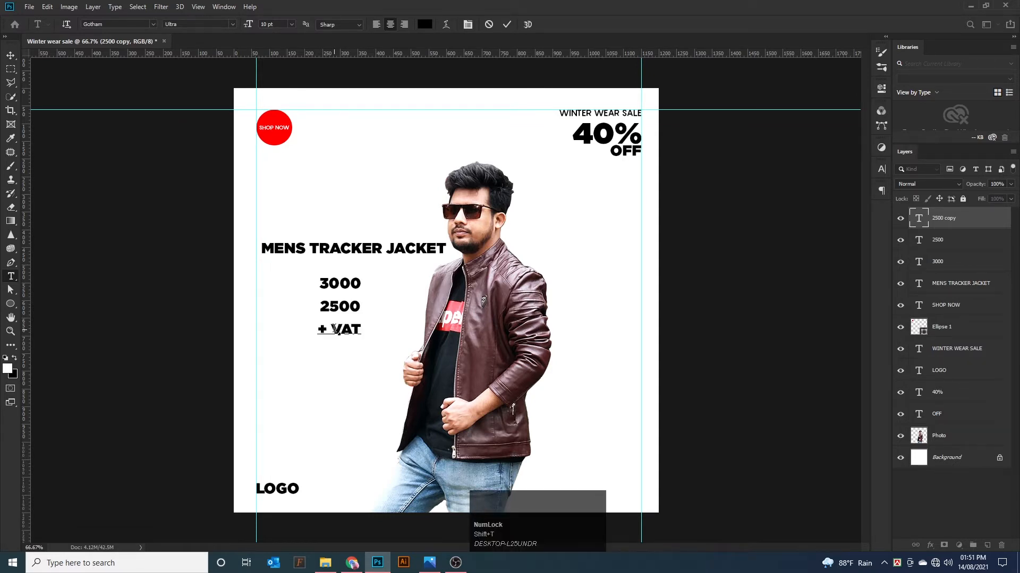
text())
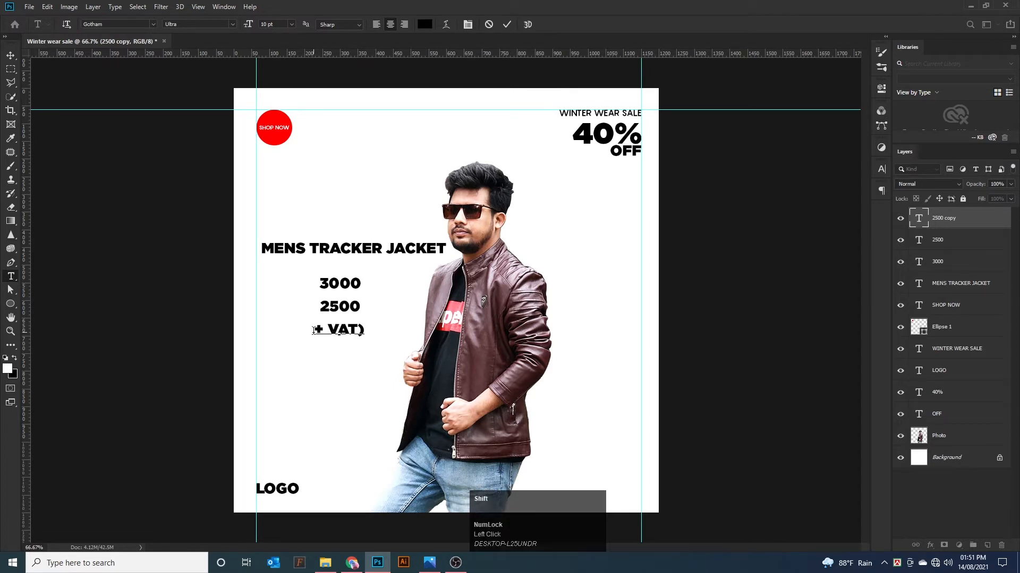
click(10, 55)
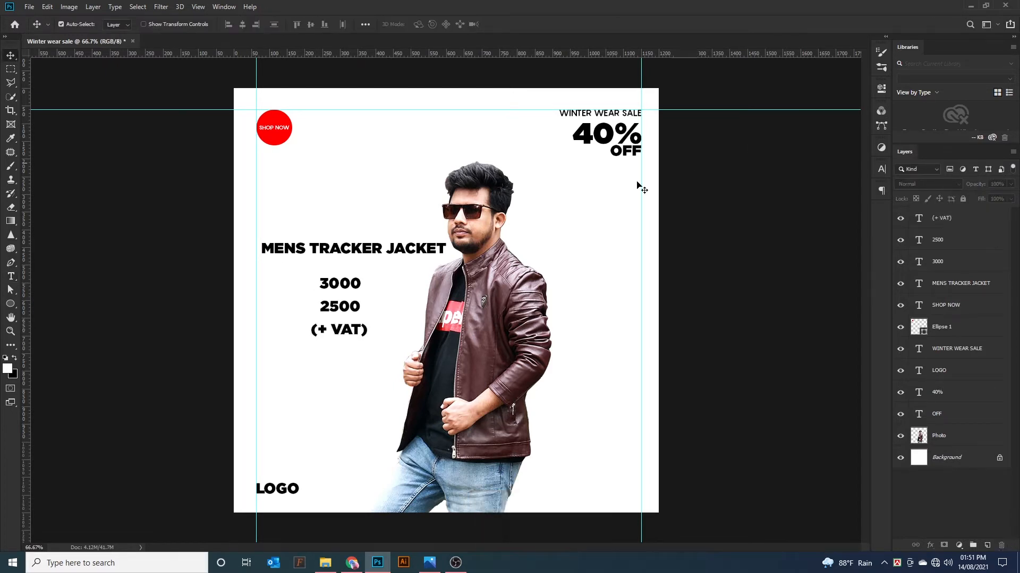
- Change the "MENS TRACKER JACKET" text to the Pangram Regular font at 6 pt
double_click(372, 253)
click(112, 24)
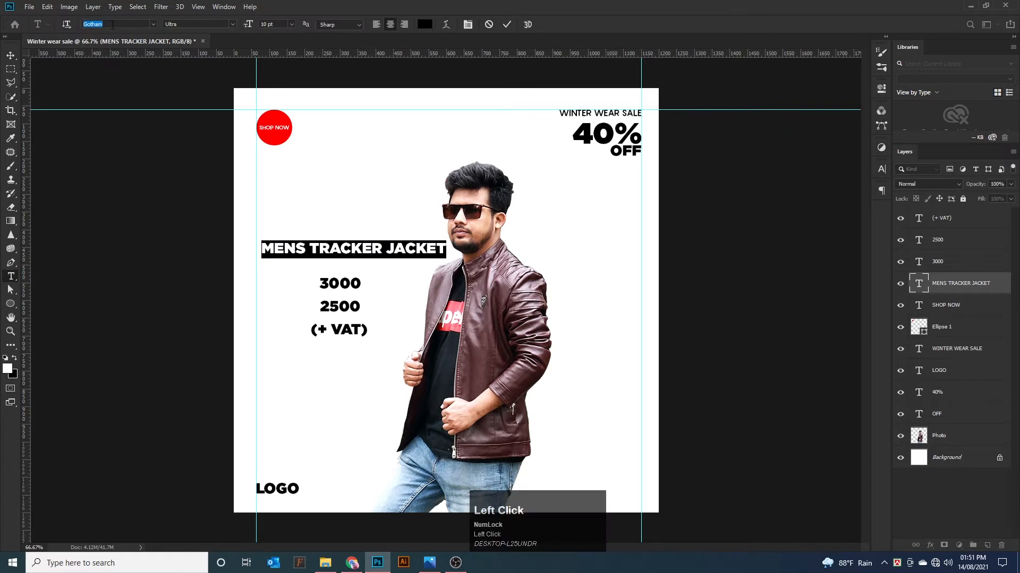
text(pn)
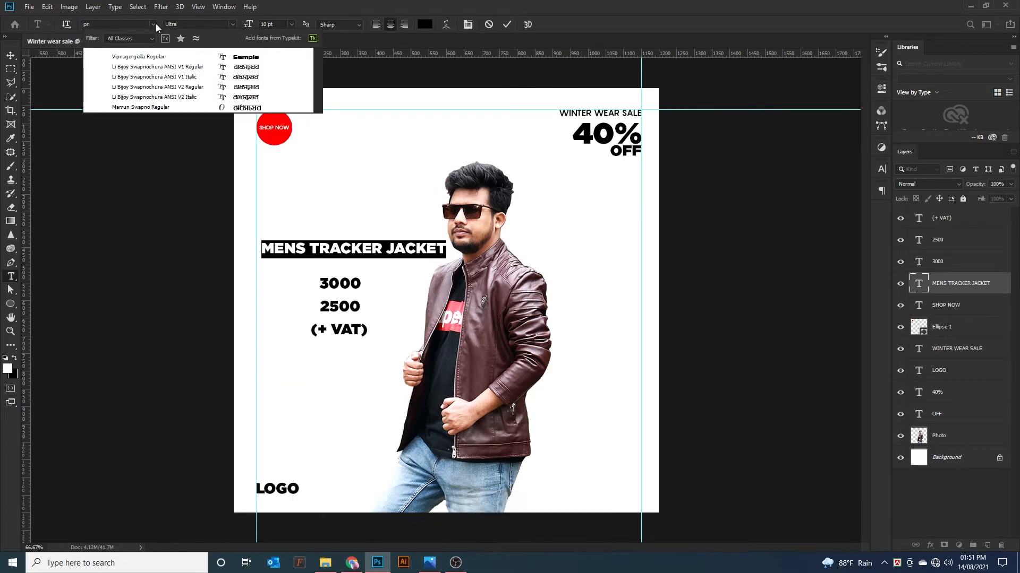
click(152, 24)
click(126, 57)
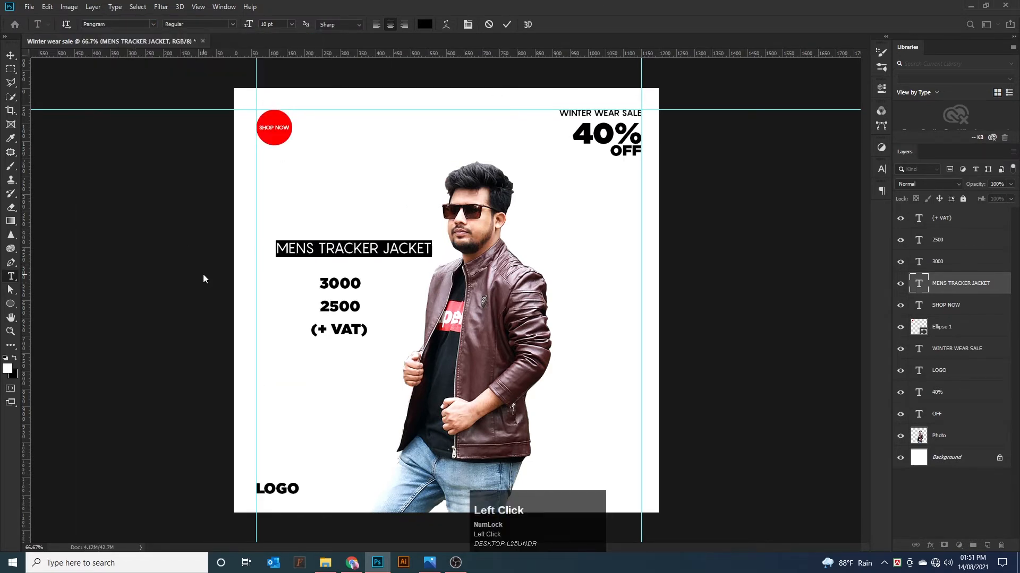
drag(247, 26, 245, 31)
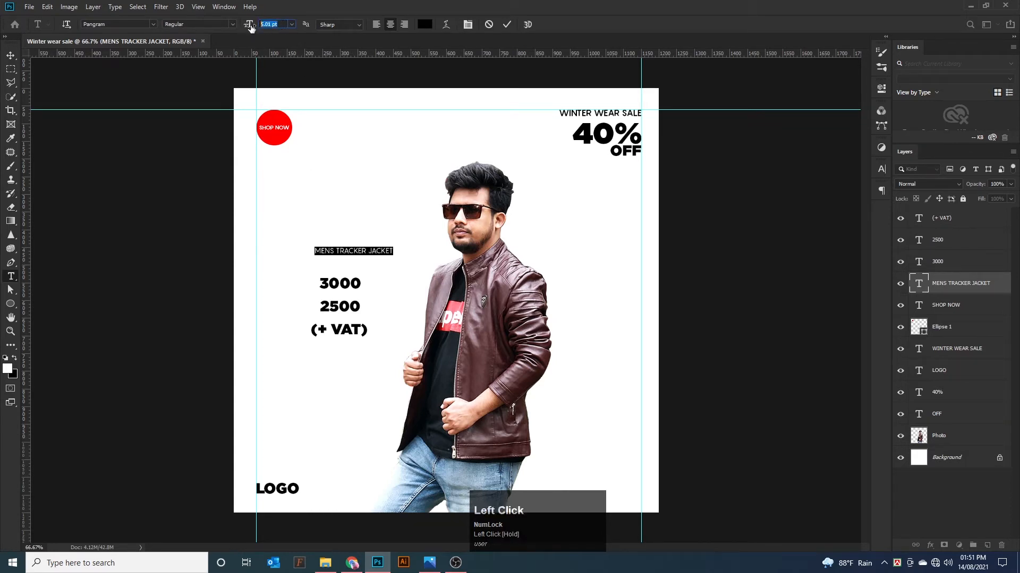
key(ctrl+Return)
key(v)
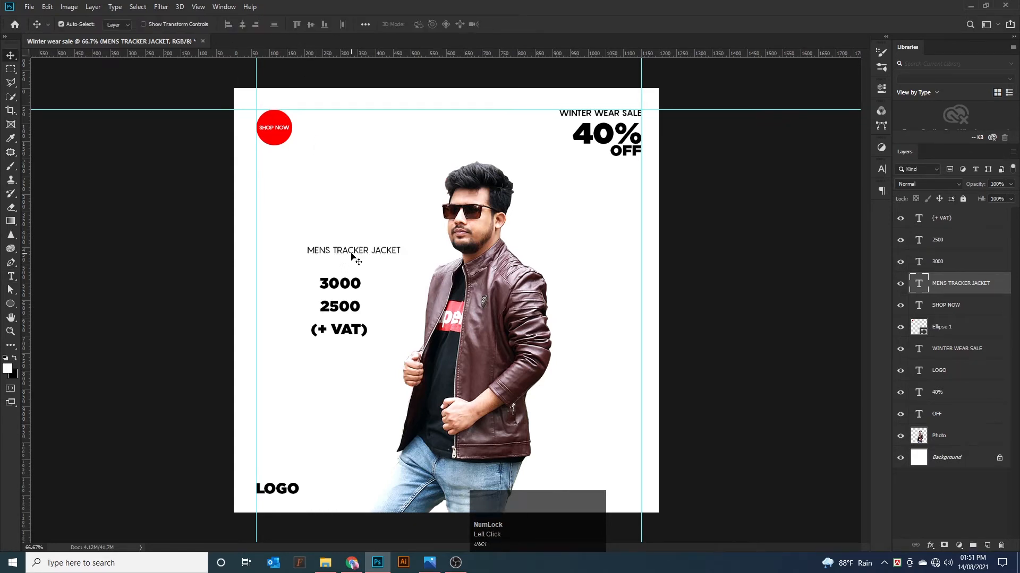
- Move "MENS TRACKER JACKET" to the poster's lower right beside the right guide and set its font weight to Medium
drag(353, 257, 596, 457)
double_click(597, 455)
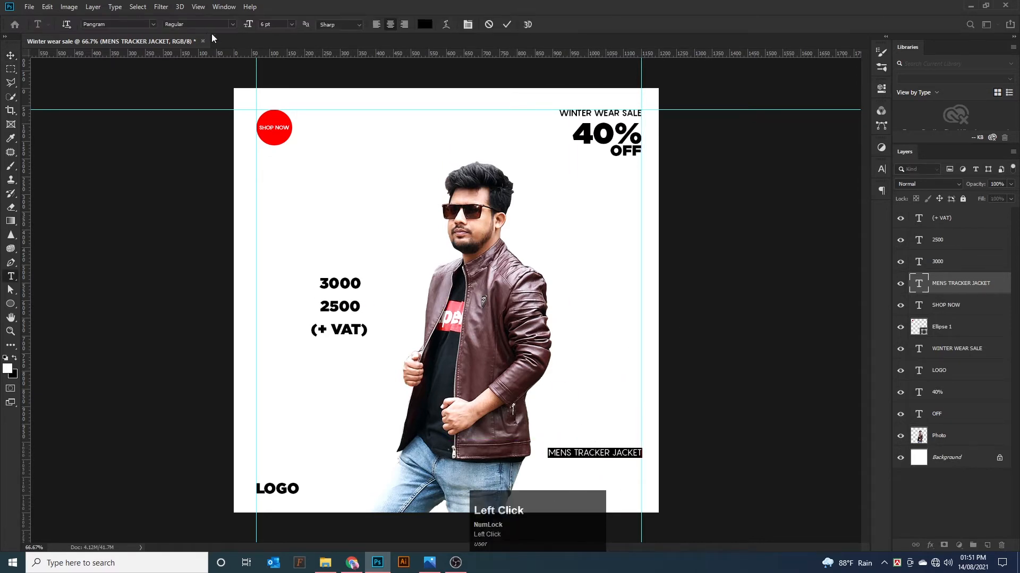
click(233, 25)
click(210, 43)
key(ctrl+Return)
key(v)
- Adjust the "MENS TRACKER JACKET" text horizontally so its right edge meets the right guide
scroll(566, 454, down, 2)
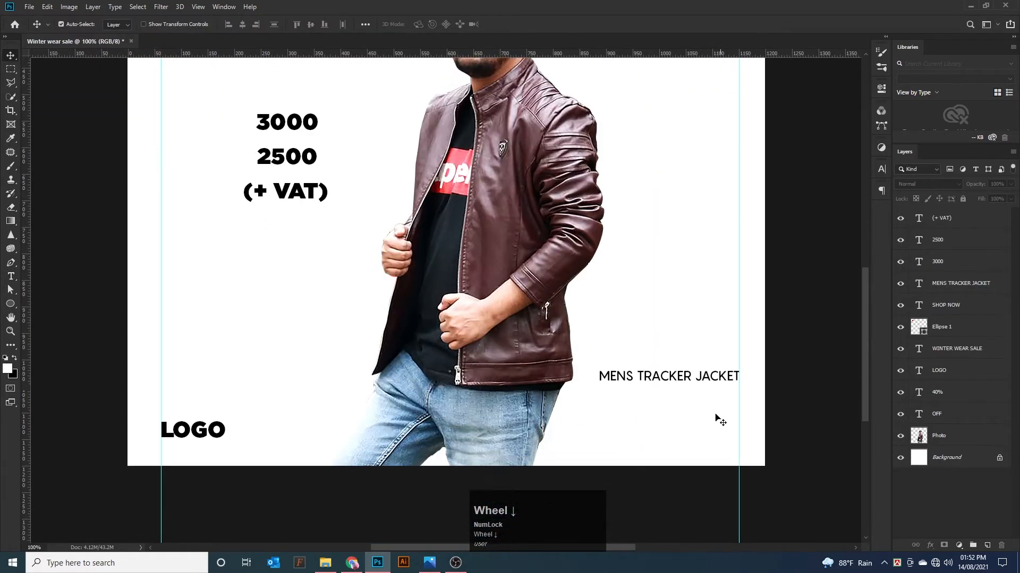
click(672, 378)
drag(672, 378, 671, 378)
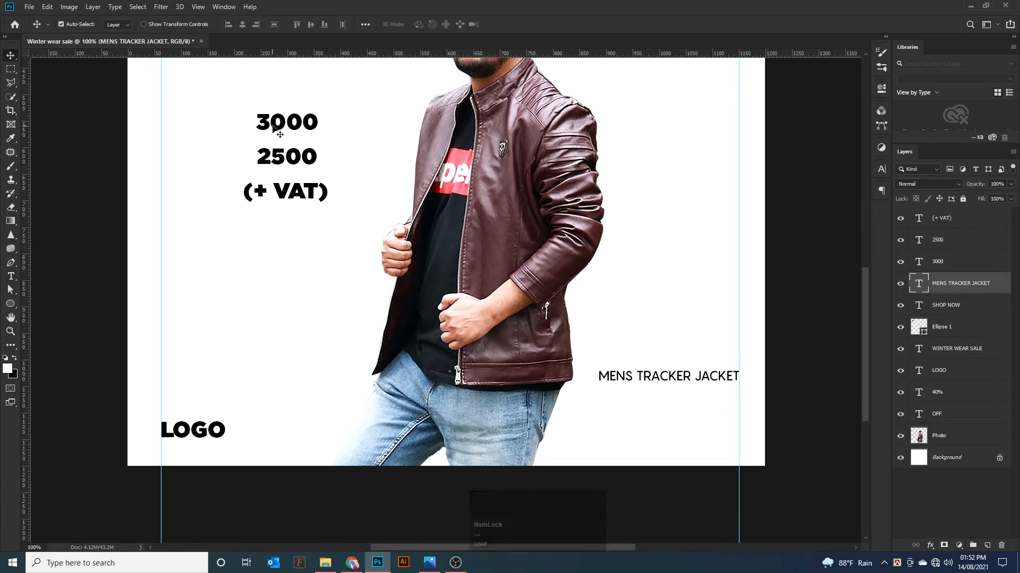
- Move the "3000" text below "MENS TRACKER JACKET" and set the jacket name's font size to 4 pt
drag(268, 124, 645, 387)
double_click(642, 376)
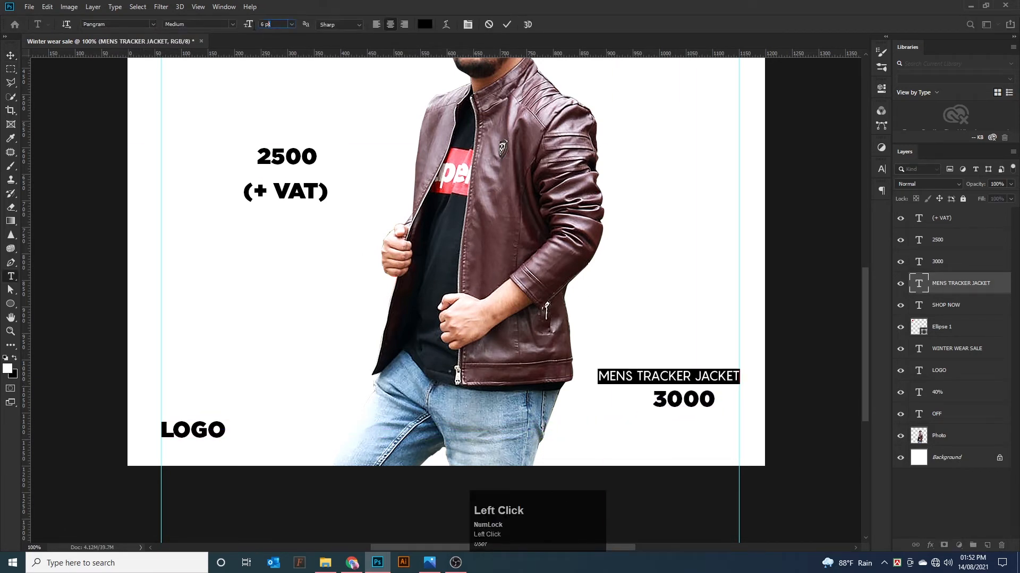
text(4)
key(Return)
click(10, 55)
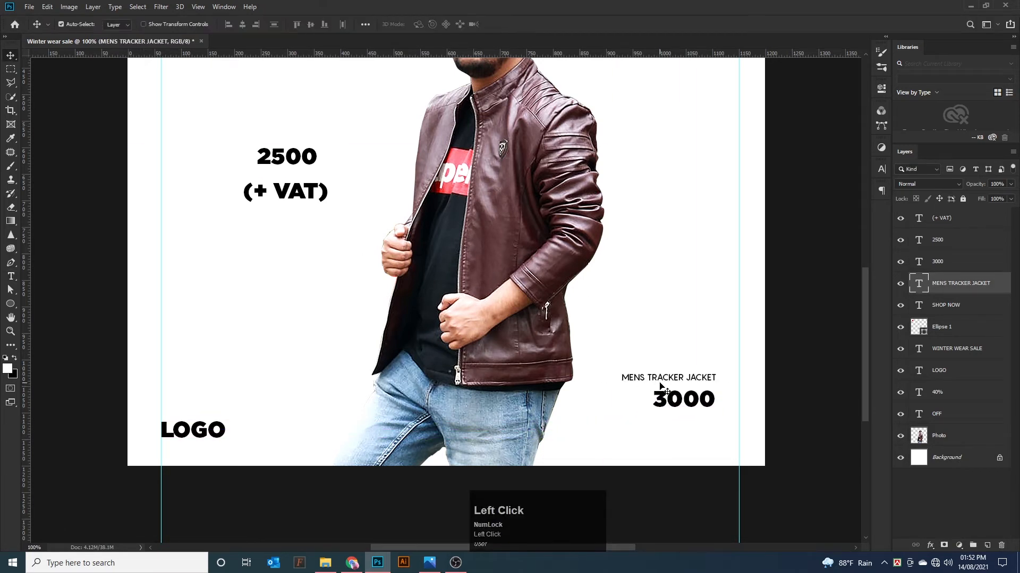
- Shift "MENS TRACKER JACKET" horizontally until its right edge meets the right guide
key(Right)
key(Right)
key(Right)
key(Right)
key(Right)
key(Right)
key(Right)
key(Right)
key(Right)
key(Right)
key(Right)
key(Right)
key(Right)
key(Right)
key(Right)
key(Right)
key(Right)
key(Right)
key(Right)
key(Right)
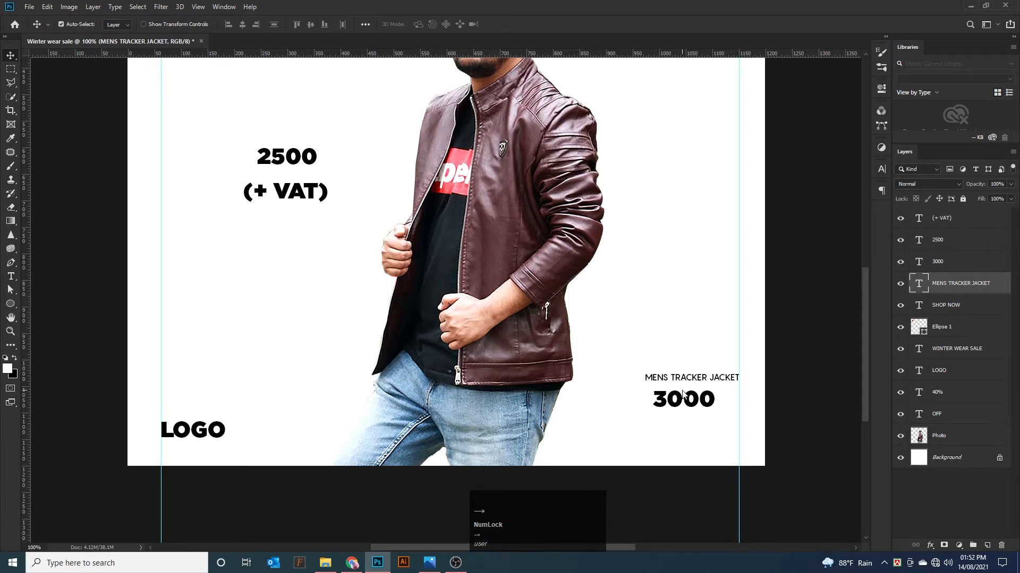
- Set the "3000" text to 6 pt and position it centred just below "MENS TRACKER JACKET"
drag(697, 406, 715, 406)
key(Up)
double_click(714, 407)
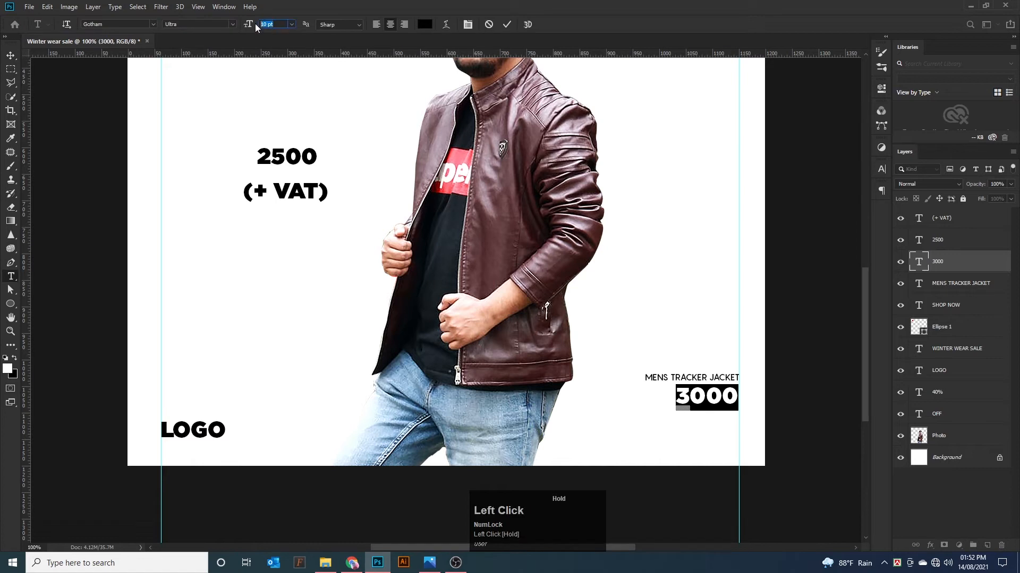
text(6)
key(Return)
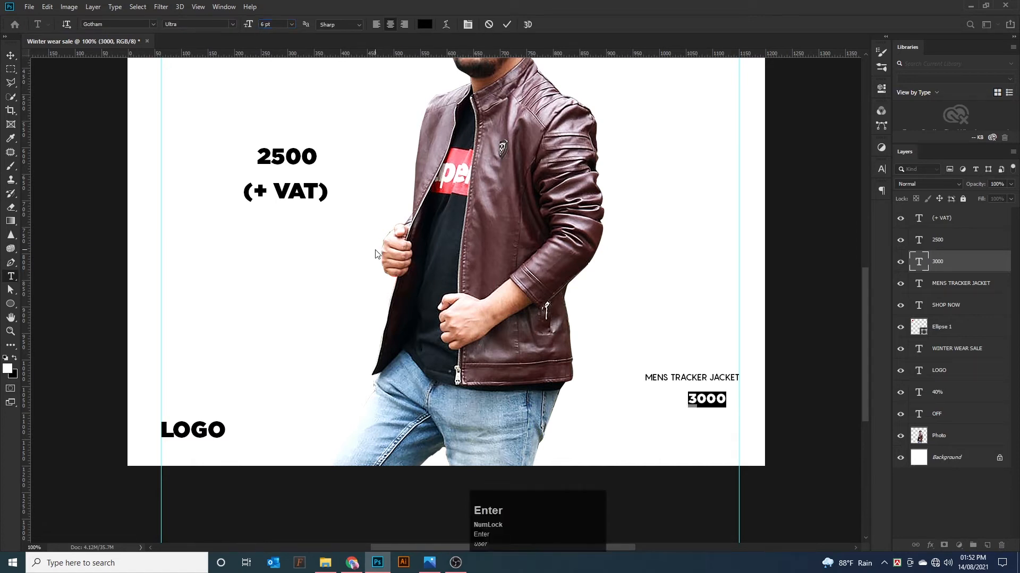
mouse_move(711, 403)
mouse_down()
mouse_move(724, 394)
mouse_move(701, 399)
mouse_up()
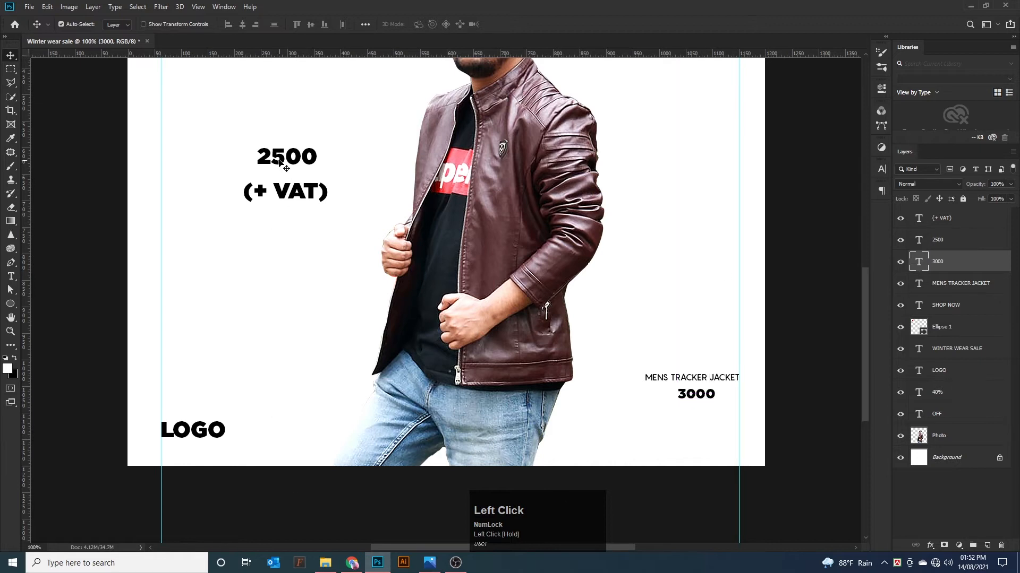
- Move the "2500" text under "3000" and change the "3000" text's font to Pangram Medium
drag(278, 161, 688, 421)
double_click(698, 395)
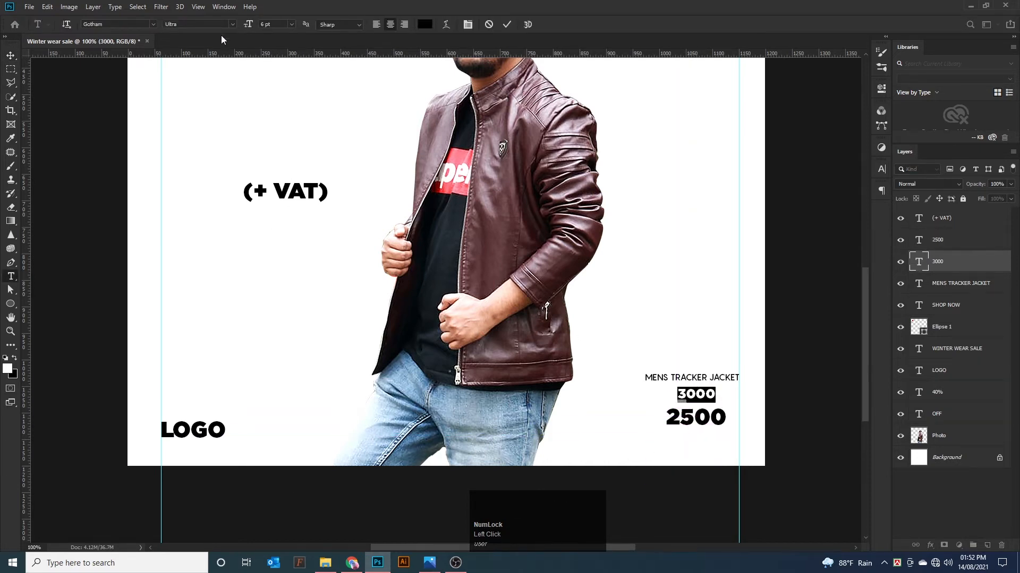
click(230, 24)
click(152, 24)
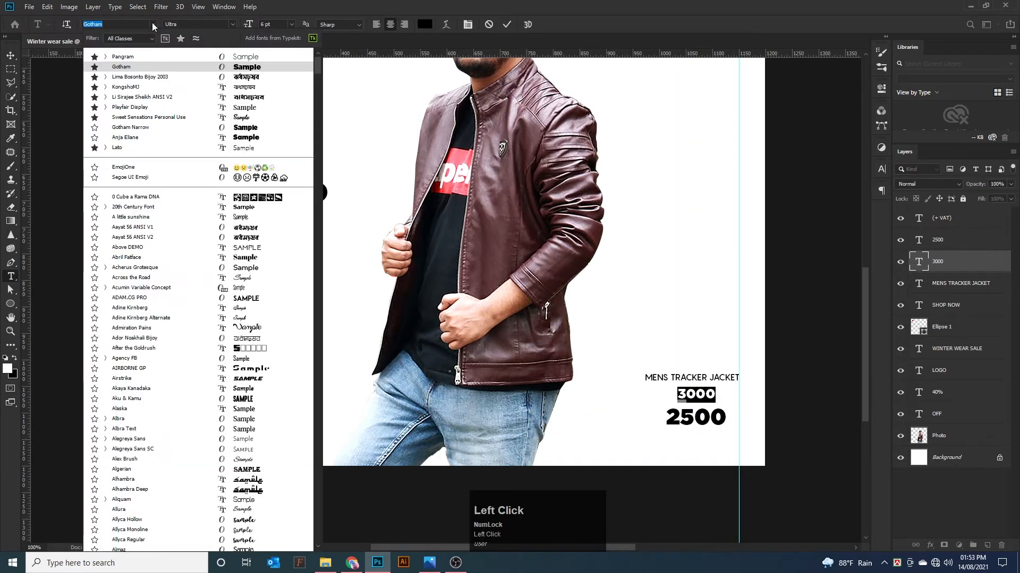
click(182, 39)
click(121, 138)
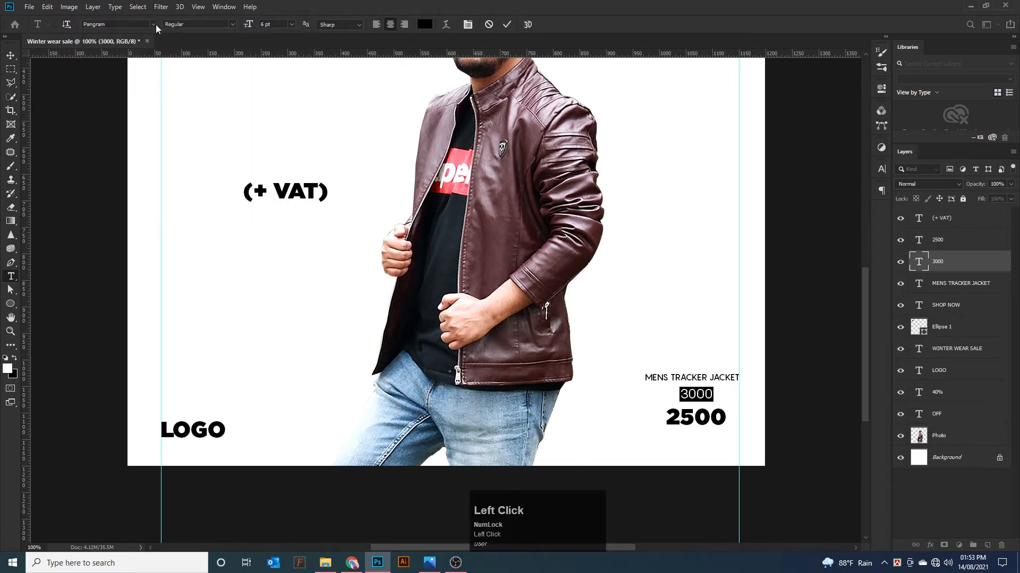
click(232, 24)
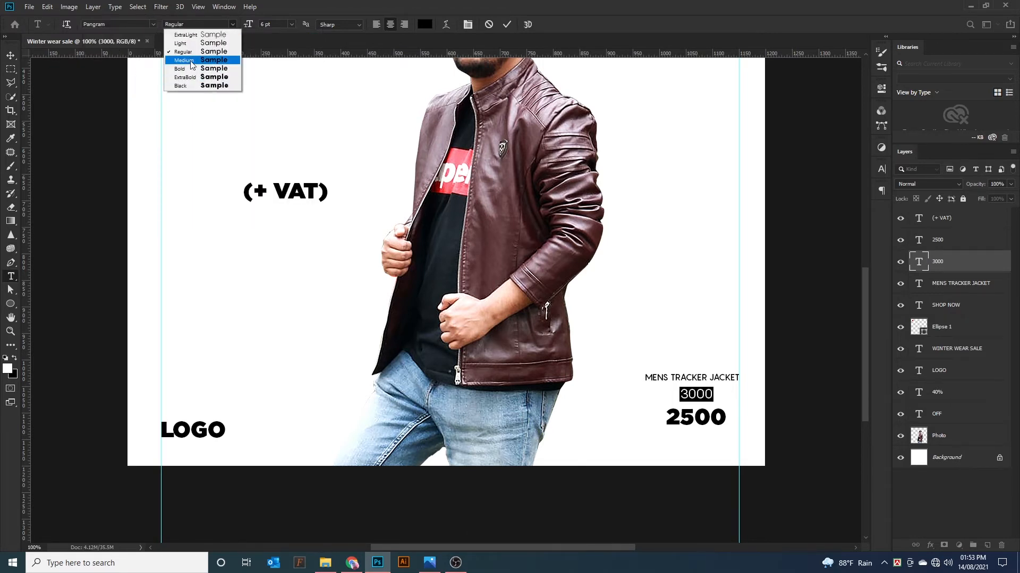
click(192, 62)
click(11, 56)
key(Right)
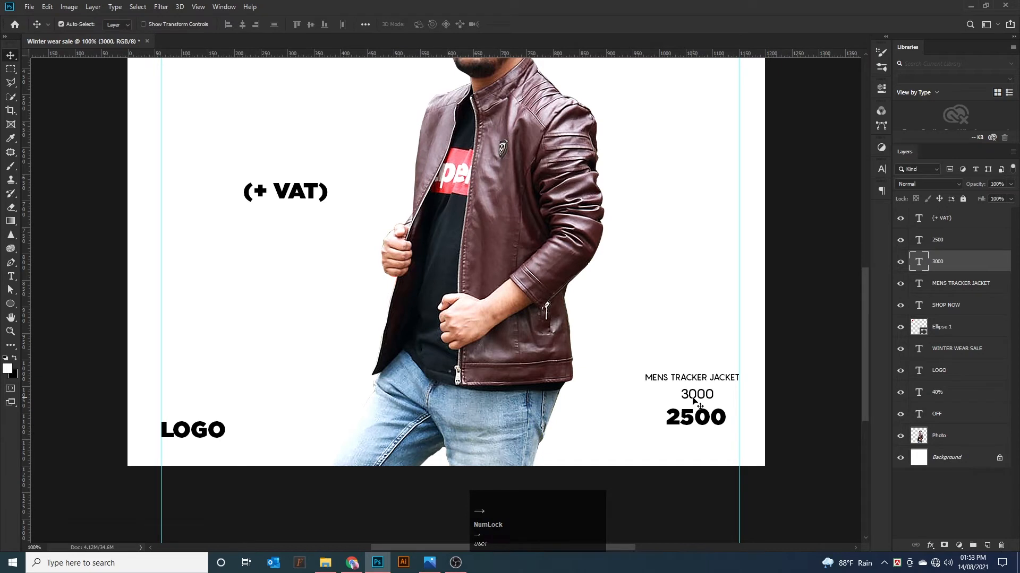
- Set the "2500" text to 8 pt and place it close beneath "3000"
drag(686, 419, 686, 411)
double_click(695, 412)
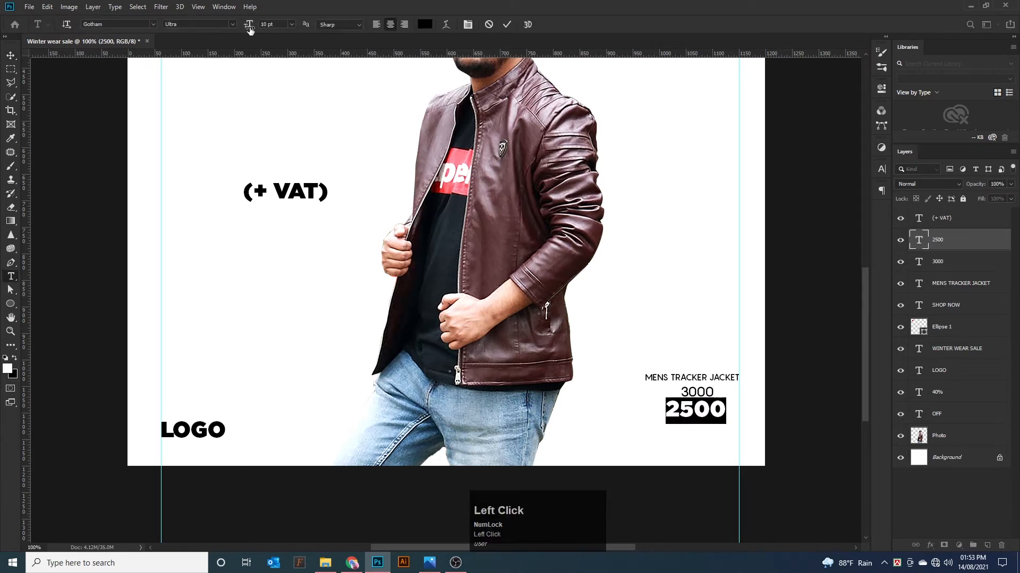
drag(249, 27, 247, 28)
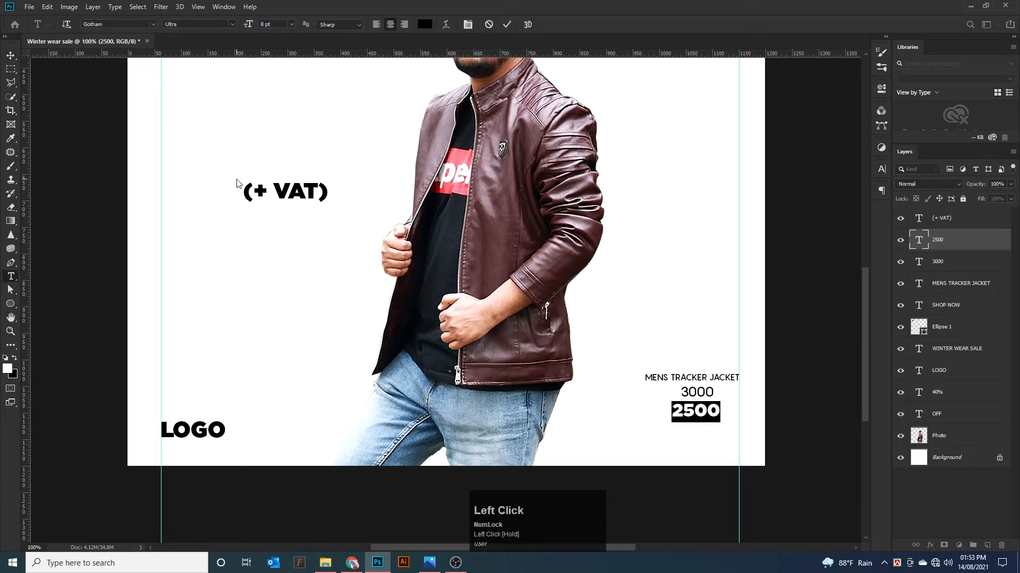
click(334, 303)
key(Up)
key(Up)
key(Up)
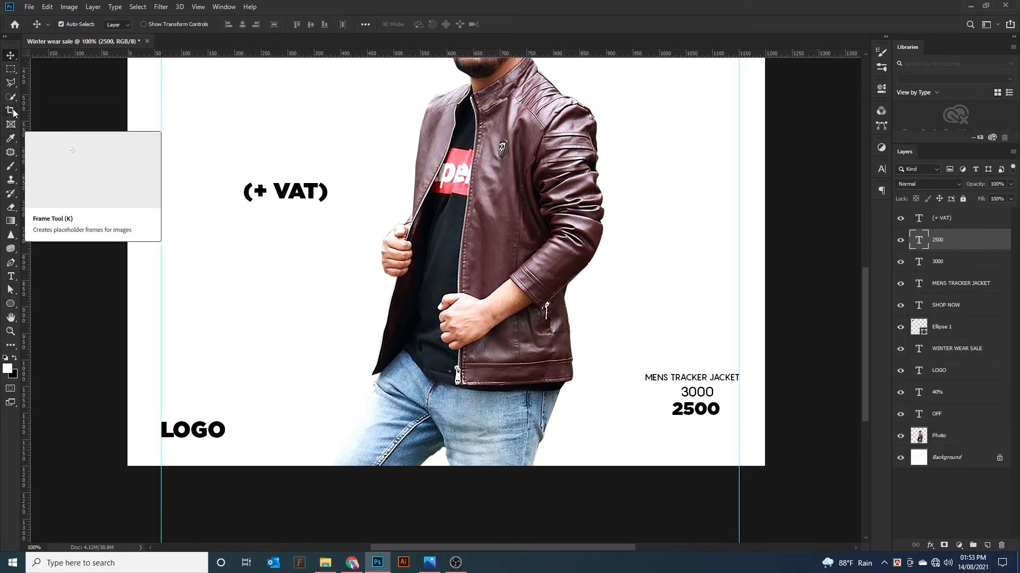
- Draw a horizontal line about 82 px long through the "3000" price and fill it with red
click(17, 172)
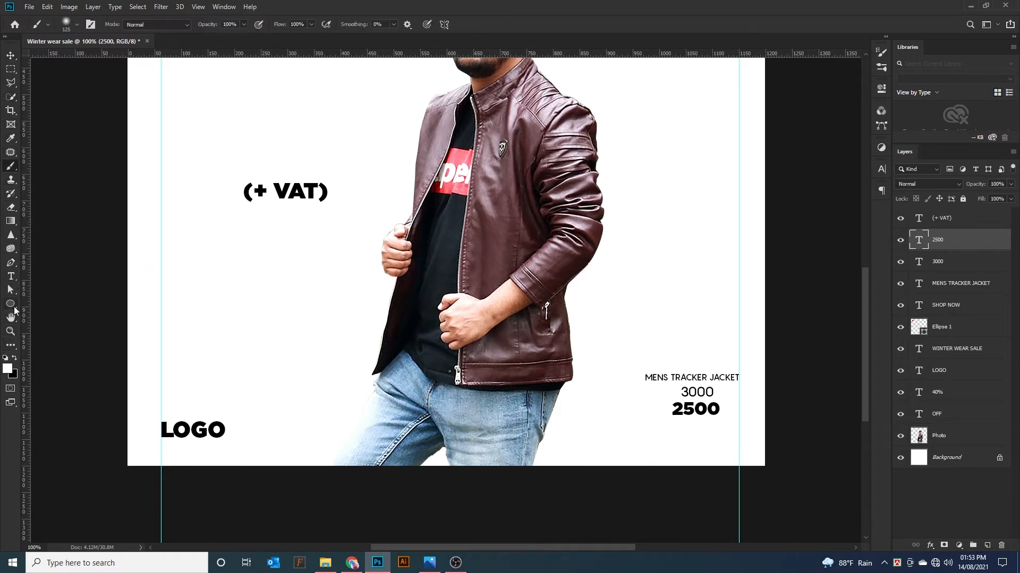
drag(15, 311, 54, 346)
drag(675, 391, 719, 391)
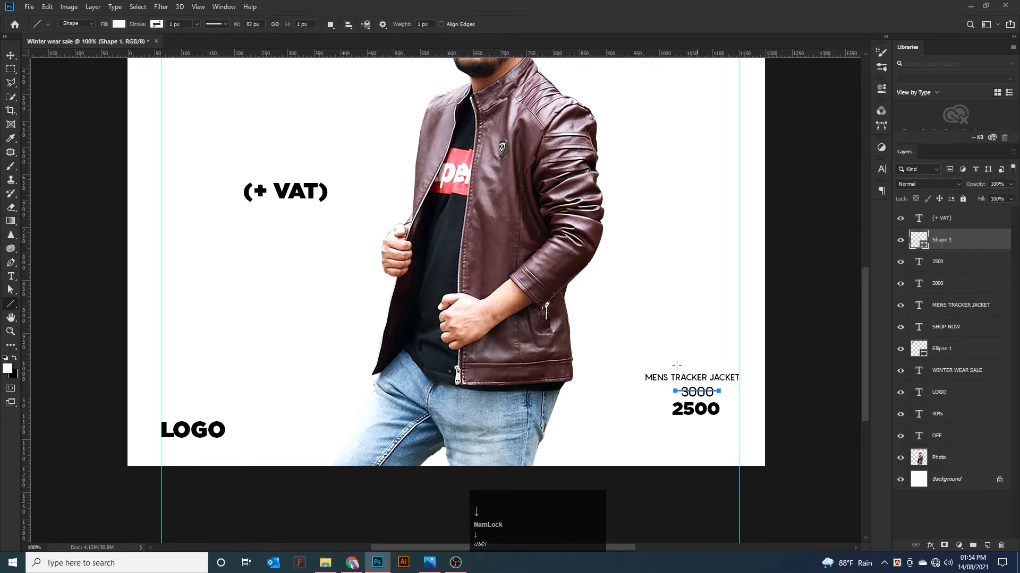
click(14, 60)
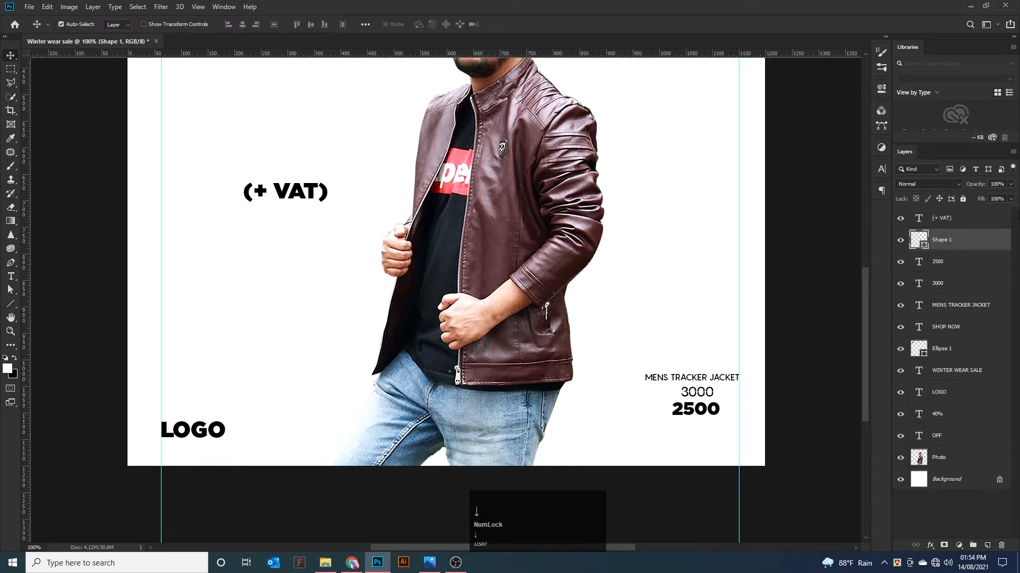
double_click(922, 242)
drag(810, 380, 812, 379)
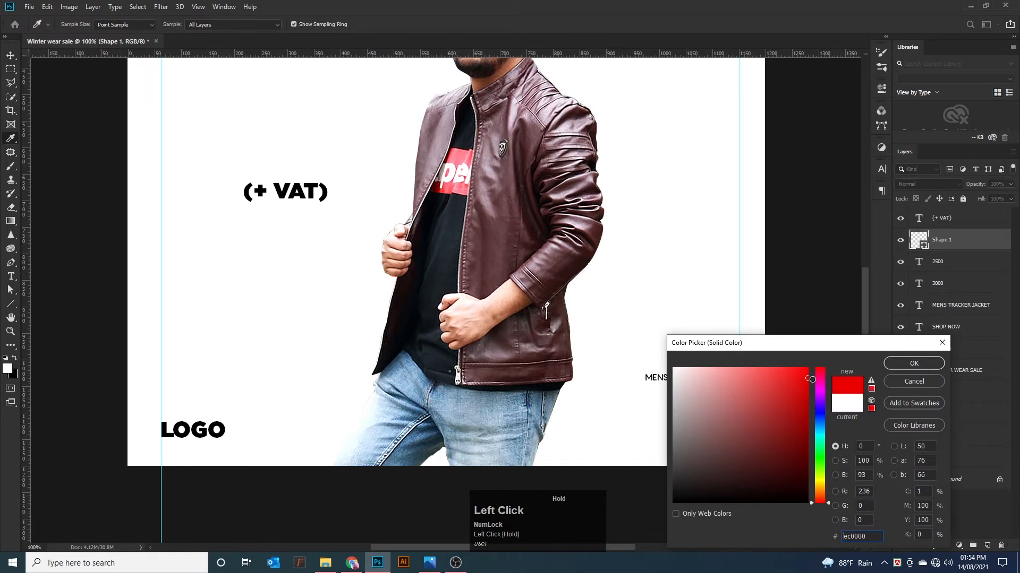
click(912, 365)
click(677, 392)
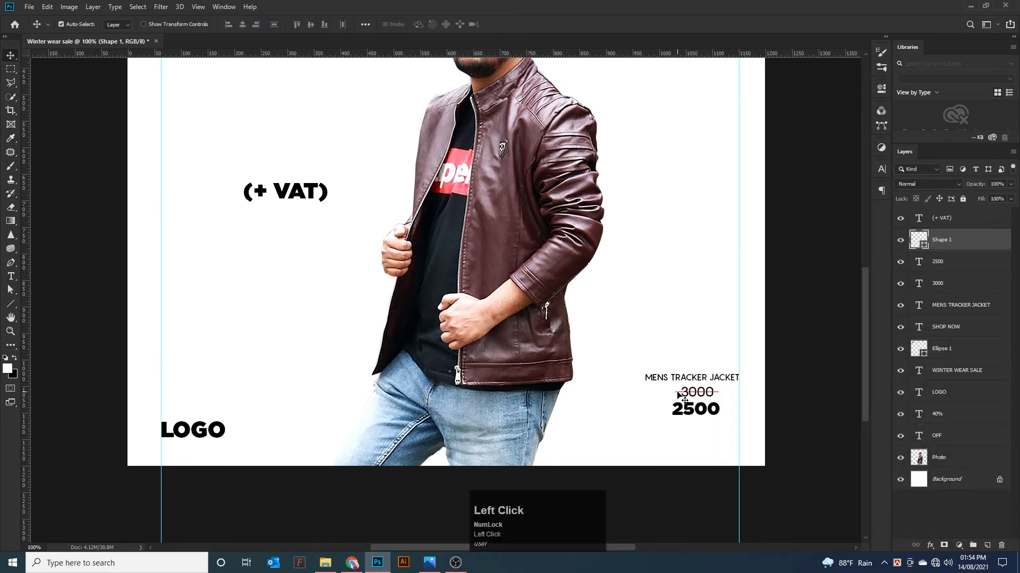
- Set the strikethrough line's stroke width to 34.7 px and confirm its fill colour
click(924, 248)
key(ctrl+plus)
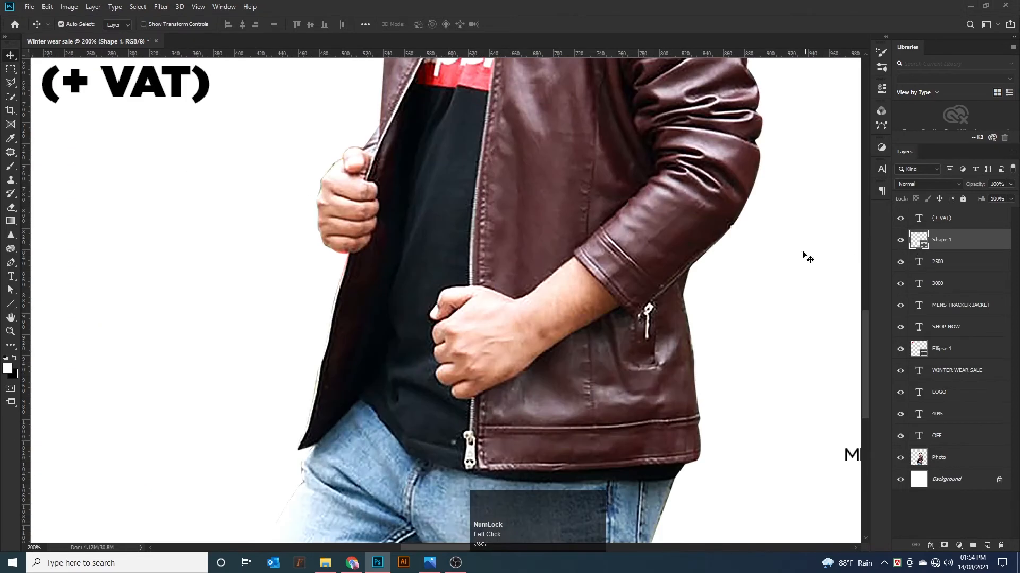
key(space)
drag(787, 390, 469, 253)
click(922, 247)
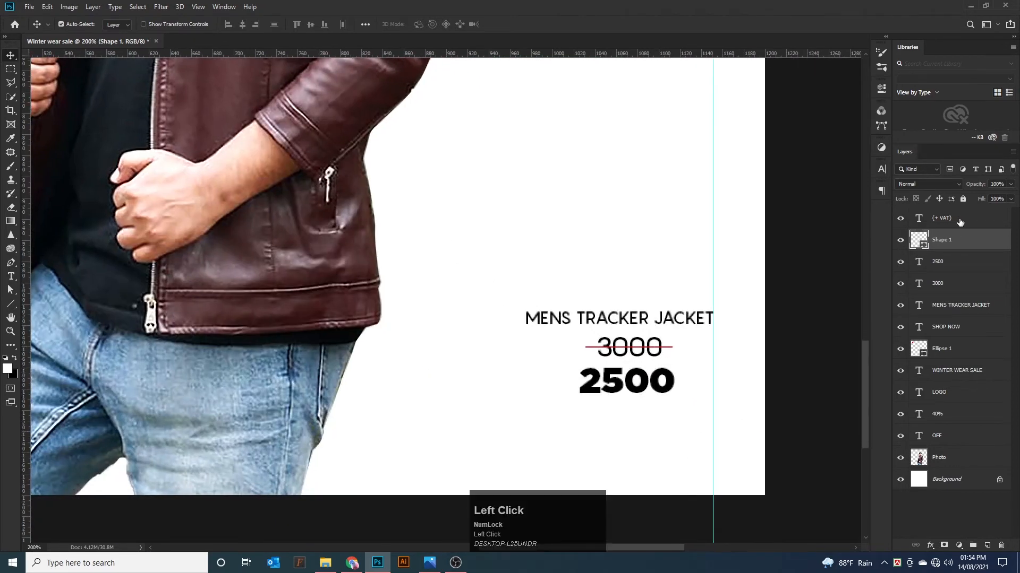
click(12, 305)
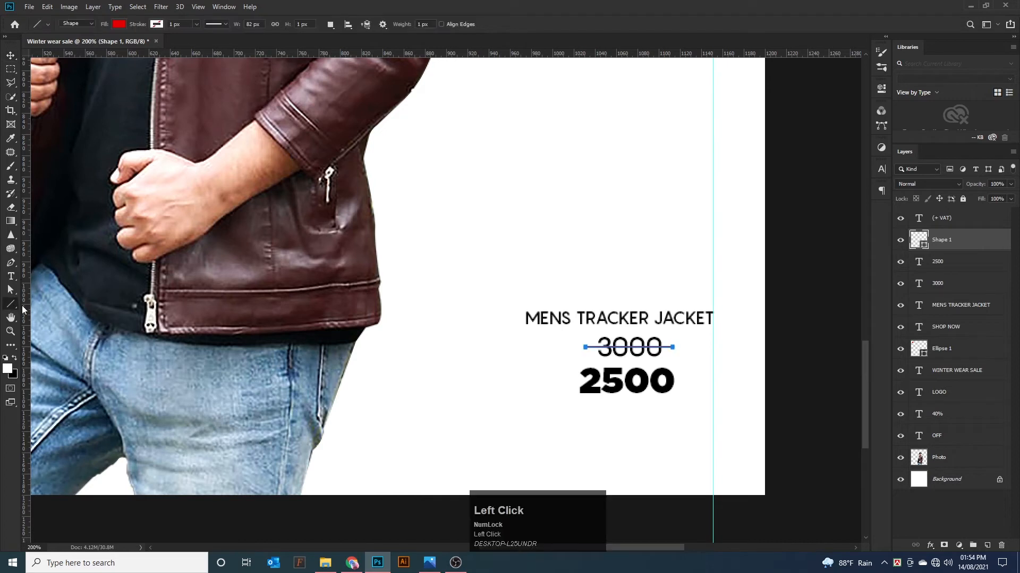
click(173, 25)
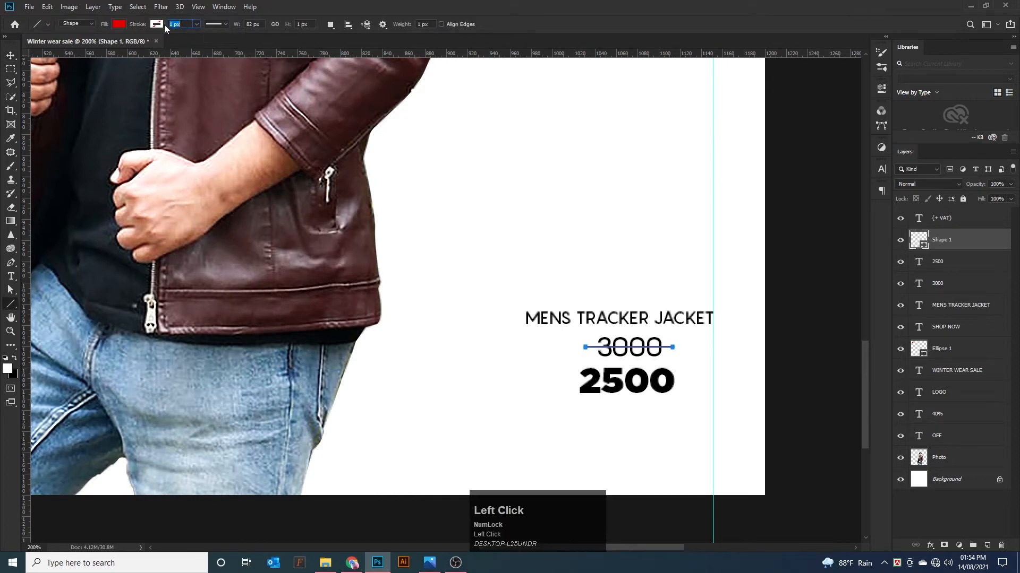
click(195, 25)
click(11, 55)
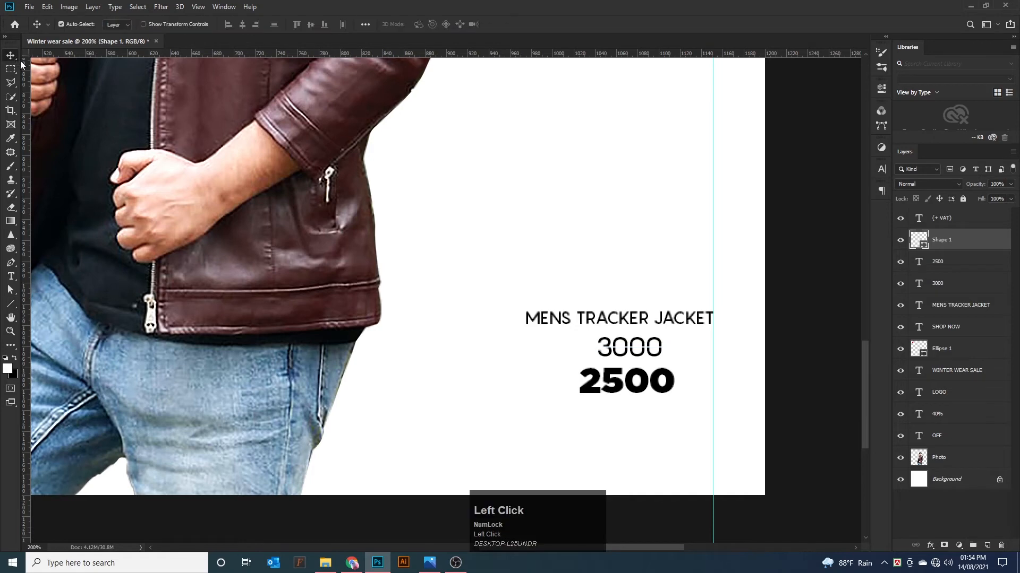
double_click(923, 245)
click(903, 381)
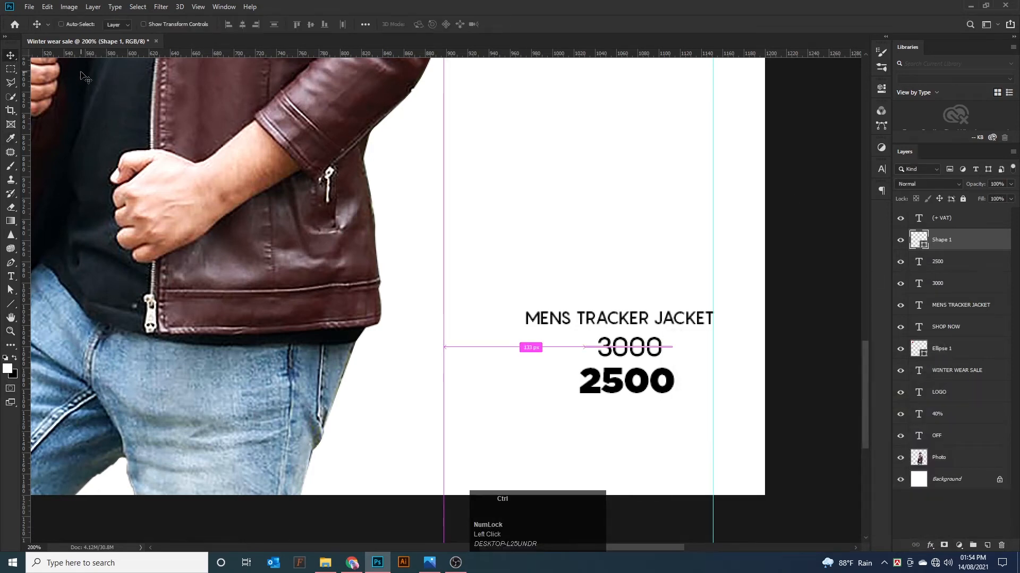
- Remove the strikethrough line's fill and give it a red stroke
key(ctrl+minus)
click(12, 306)
click(119, 24)
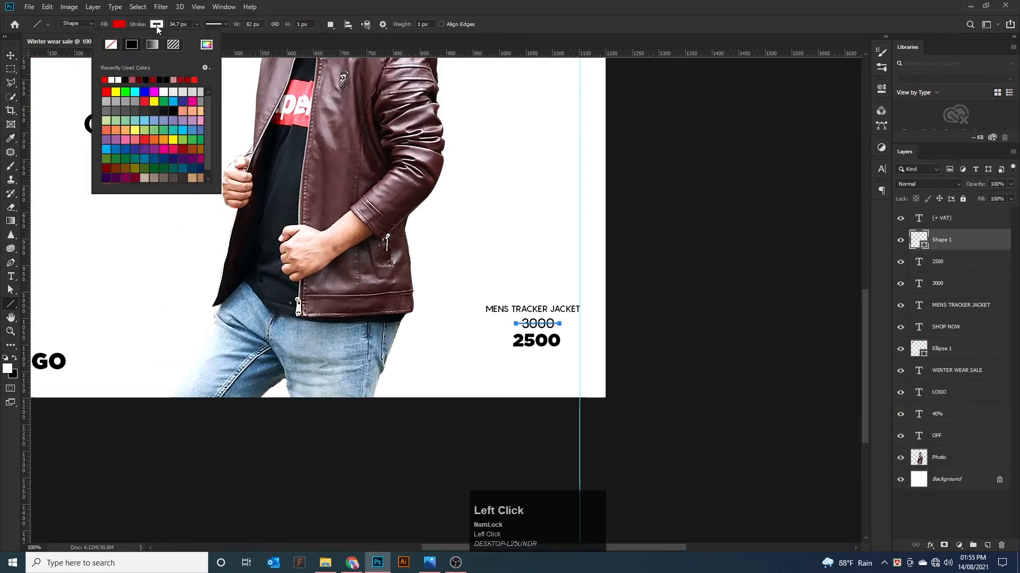
click(11, 56)
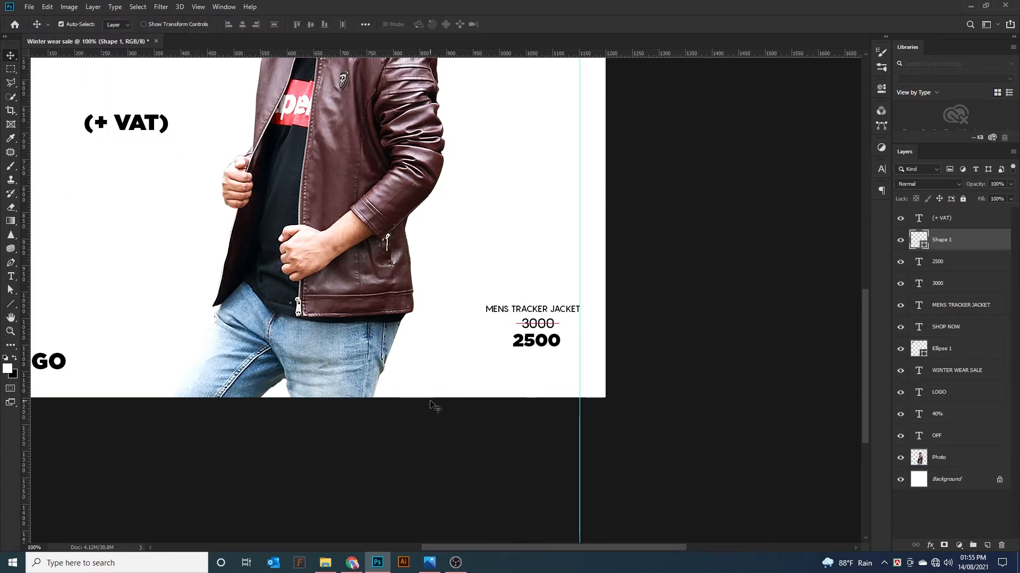
click(10, 303)
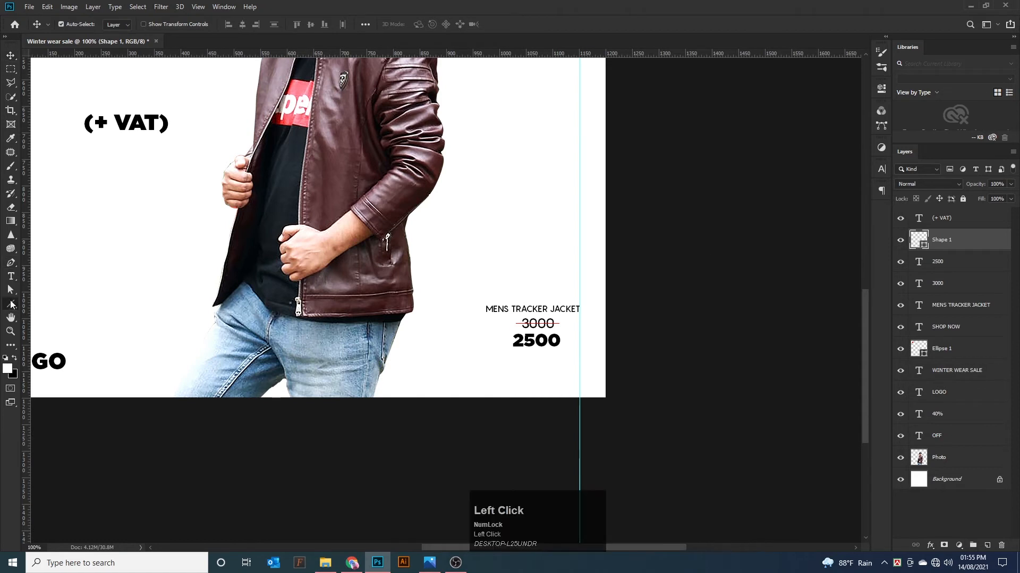
click(196, 25)
click(196, 25)
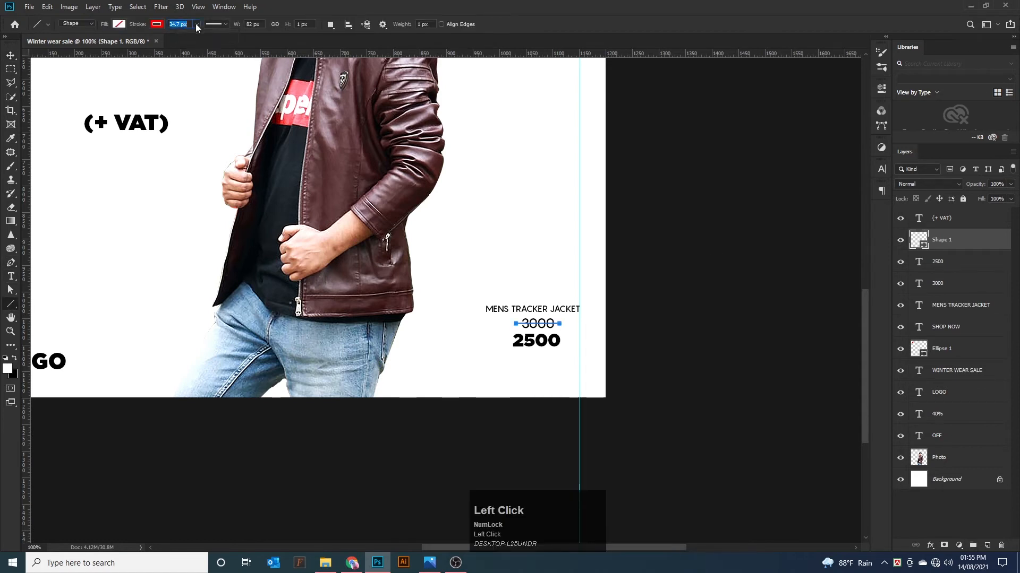
click(226, 24)
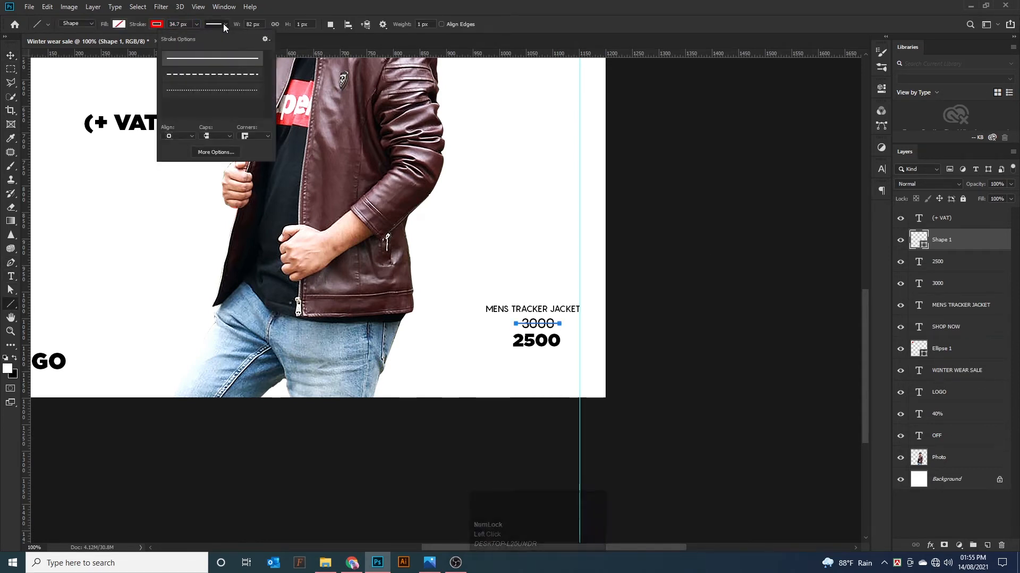
click(223, 23)
click(241, 25)
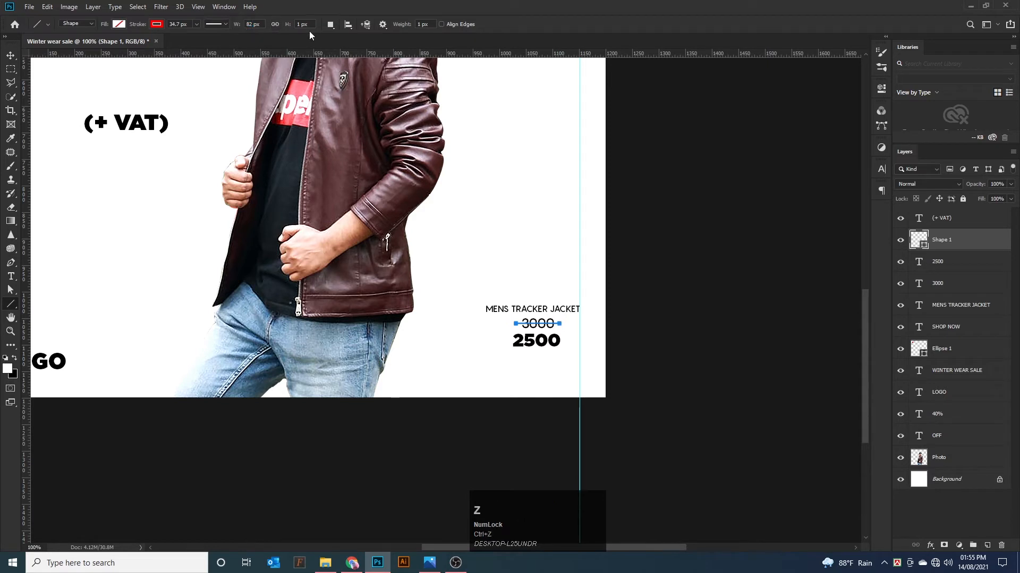
- Adjust the strikethrough line's height so it forms a slightly thicker thin line across "3000"
click(296, 25)
text(23)
key(Return)
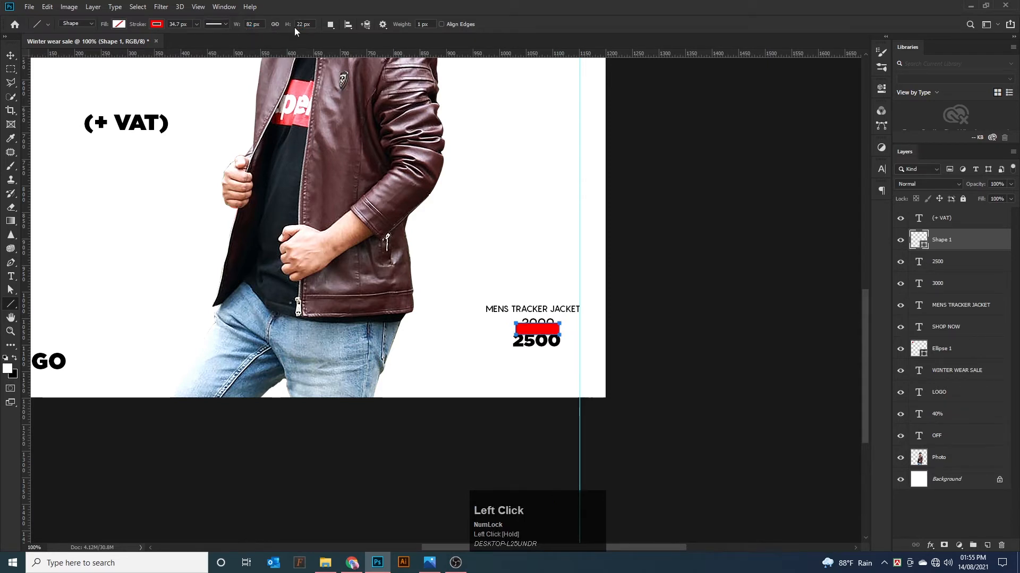
drag(294, 27, 275, 26)
click(11, 56)
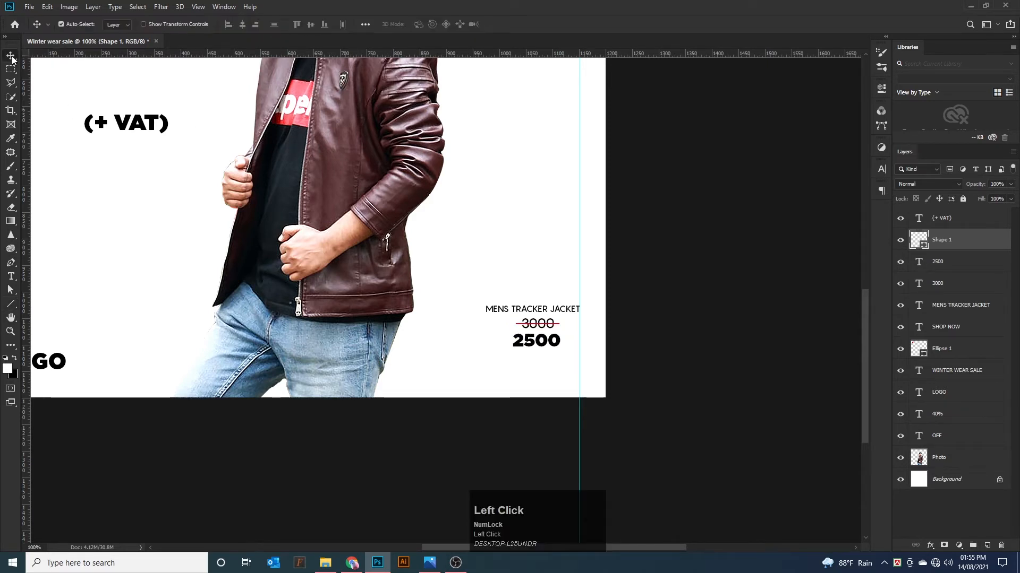
- Move the "(+ VAT)" text below "2500" and change its font to Pangram Regular
click(370, 383)
drag(141, 126, 549, 366)
double_click(549, 366)
click(154, 23)
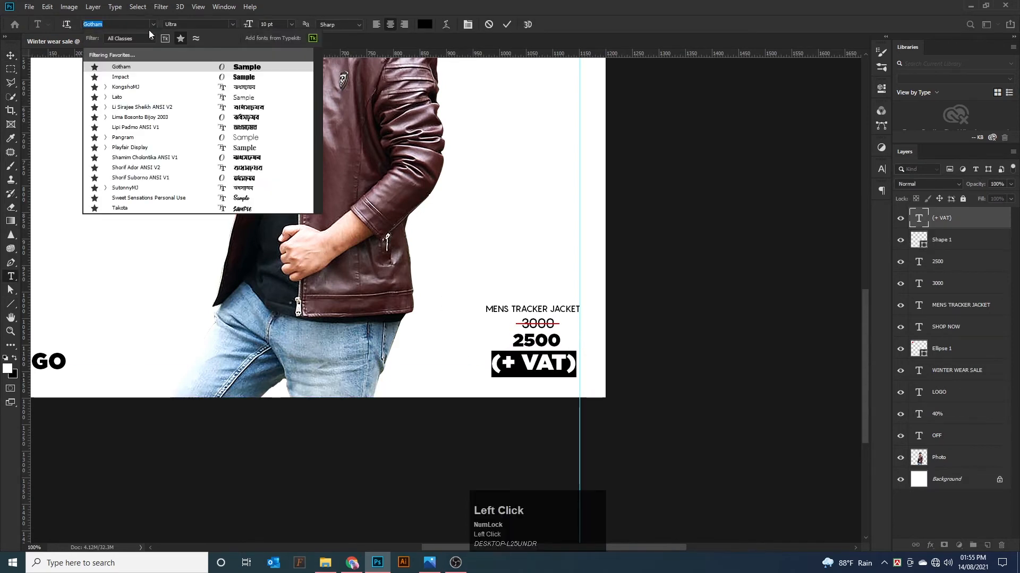
click(122, 107)
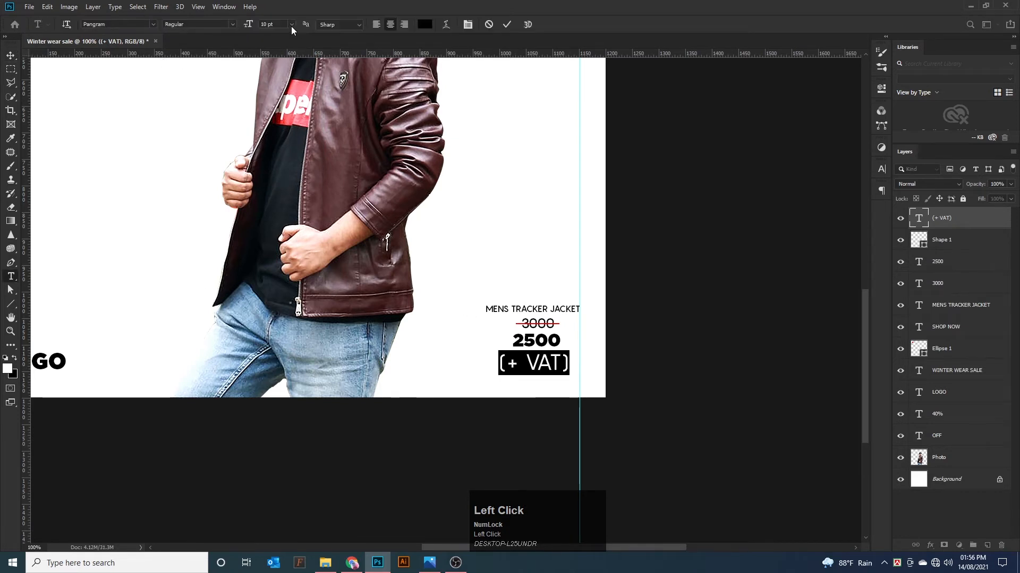
- Set the "(+ VAT)" text to 4 pt and move it up directly beneath "2500"
click(291, 24)
click(273, 40)
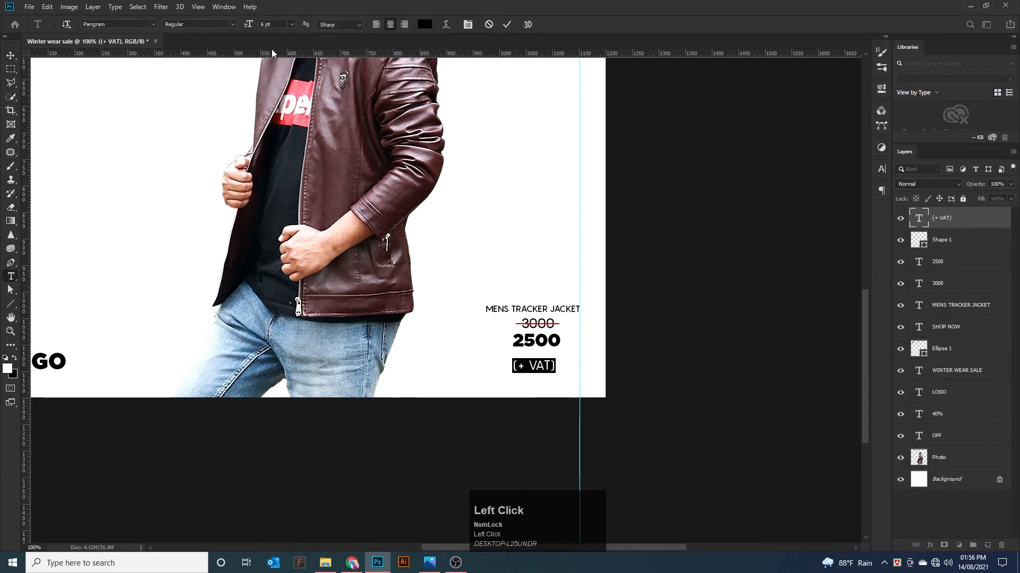
key(Return)
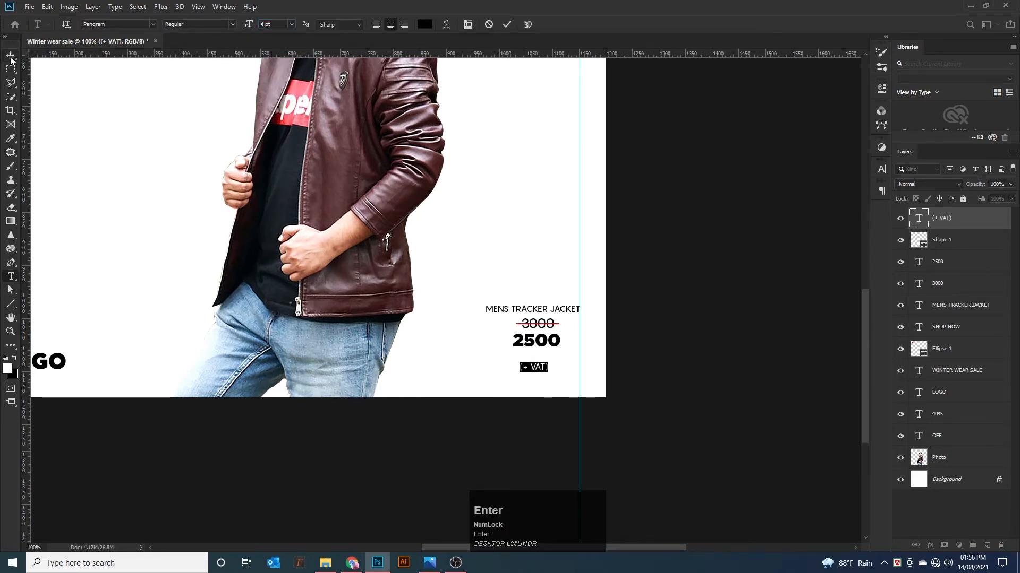
key(v)
drag(547, 370, 542, 358)
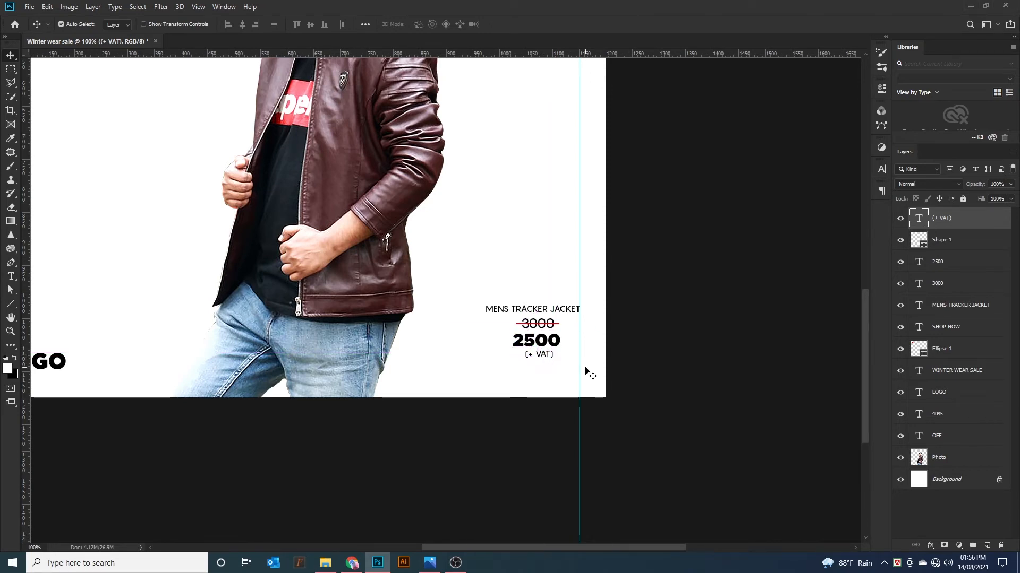
click(327, 563)
click(327, 563)
click(327, 563)
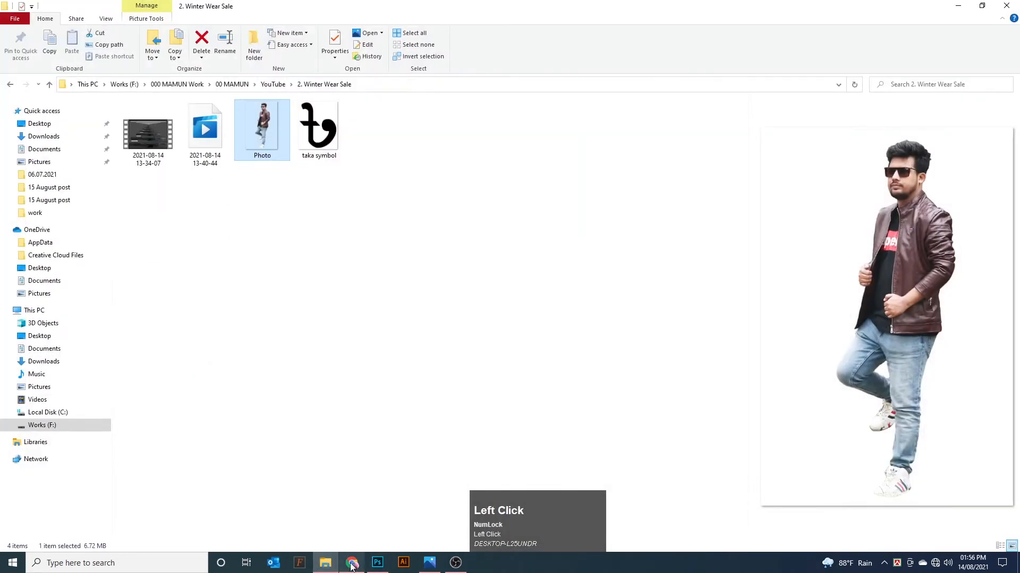
click(327, 563)
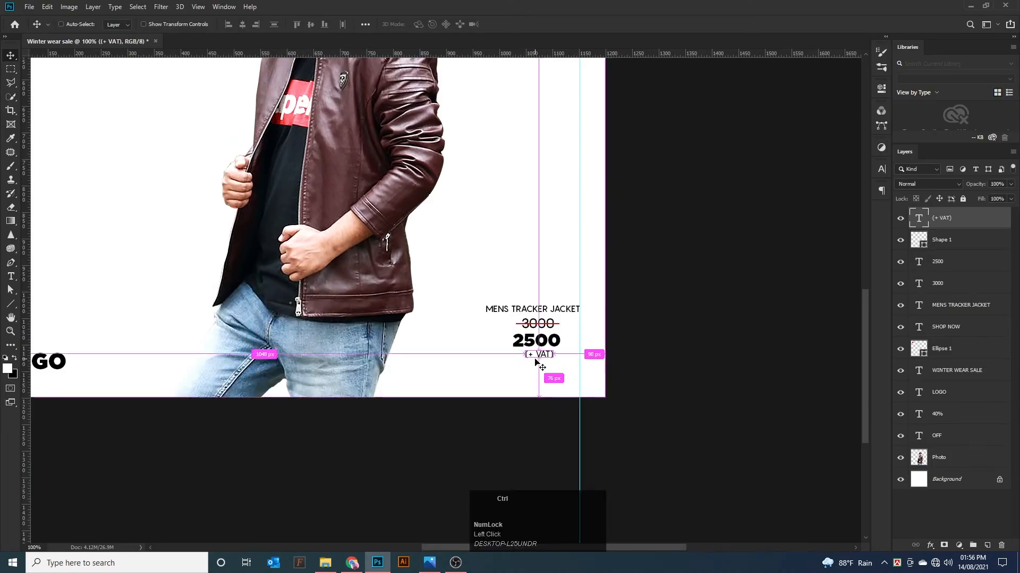
key(ctrl+plus)
key(ctrl+minus)
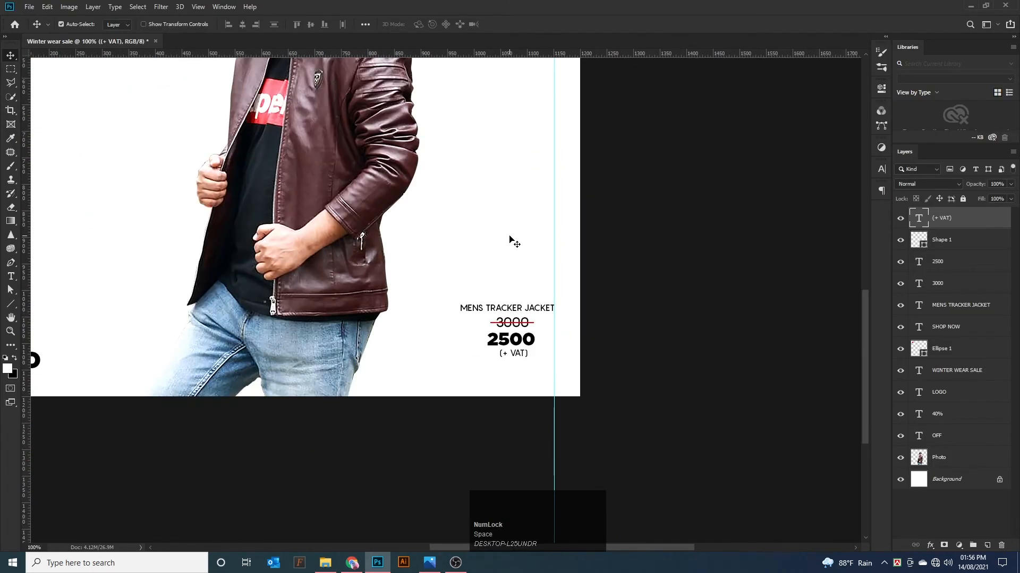
- Reorder the layers so the jacket name is topmost, followed by the strikethrough line, "3000", "2500" and "(+ VAT)"
drag(496, 278, 524, 371)
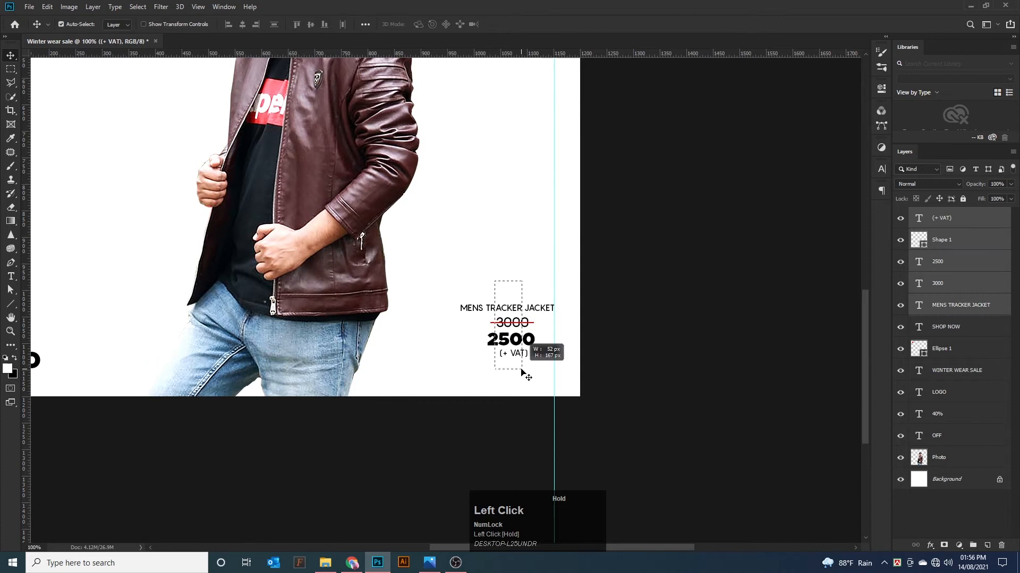
click(723, 93)
drag(952, 313, 944, 215)
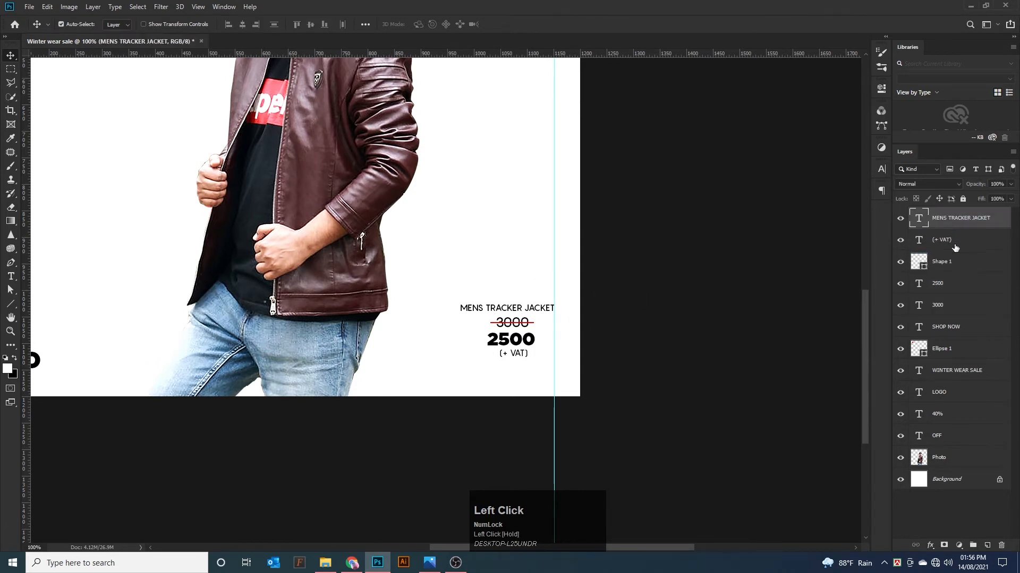
drag(948, 304, 944, 255)
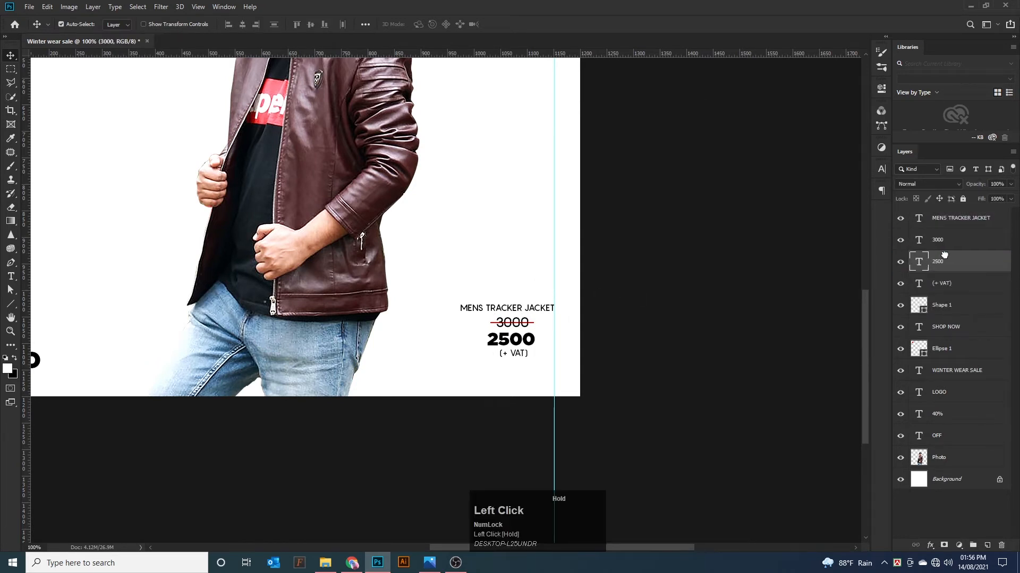
drag(943, 294, 944, 233)
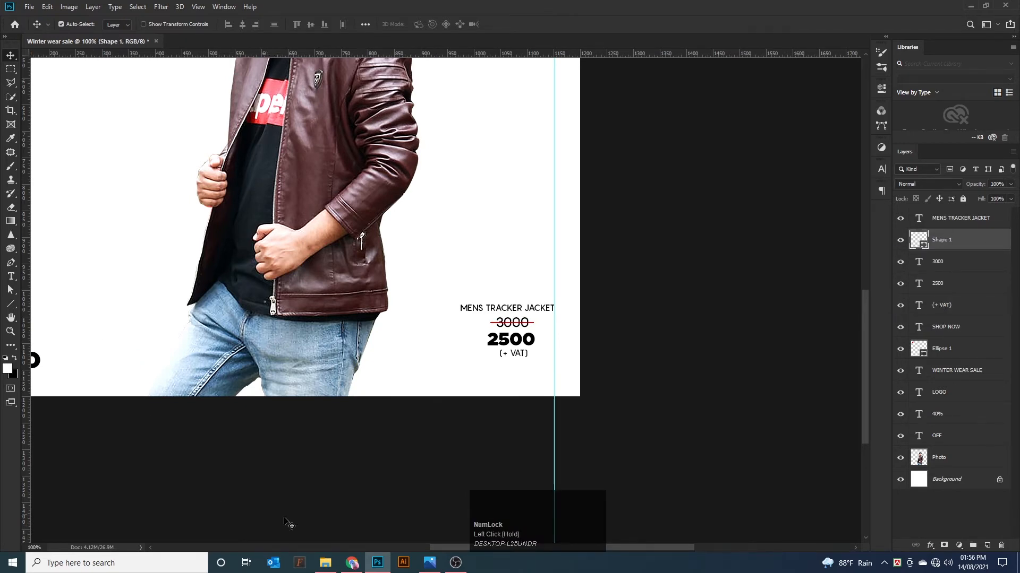
mouse_move(325, 567)
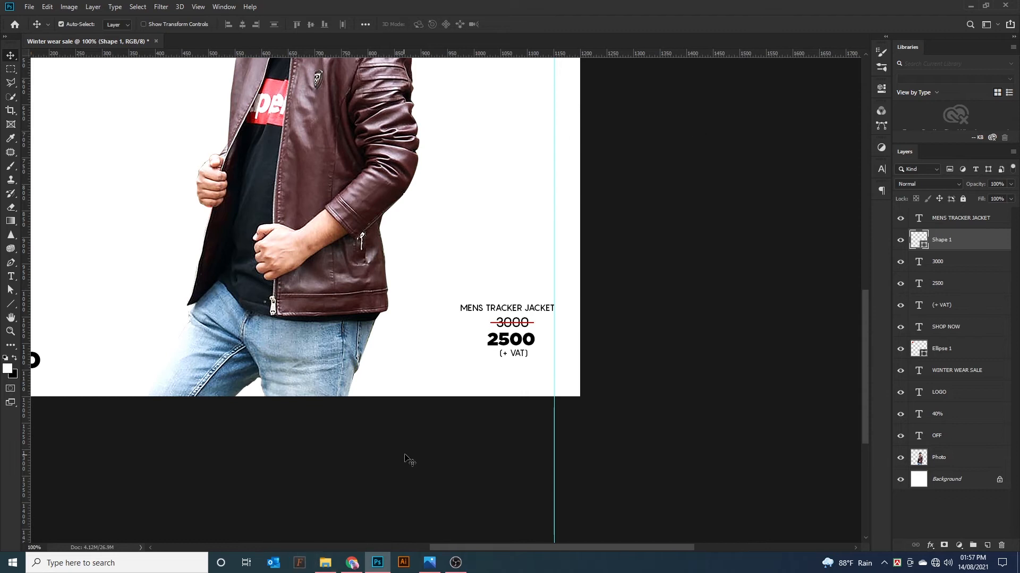
- Align the right edges of the jacket name, strikethrough line, both prices and "(+ VAT)", and nudge them together slightly left of the vertical guide
key(ctrl+plus)
key(ctrl+minus)
key(ctrl+minus)
key(ctrl+plus)
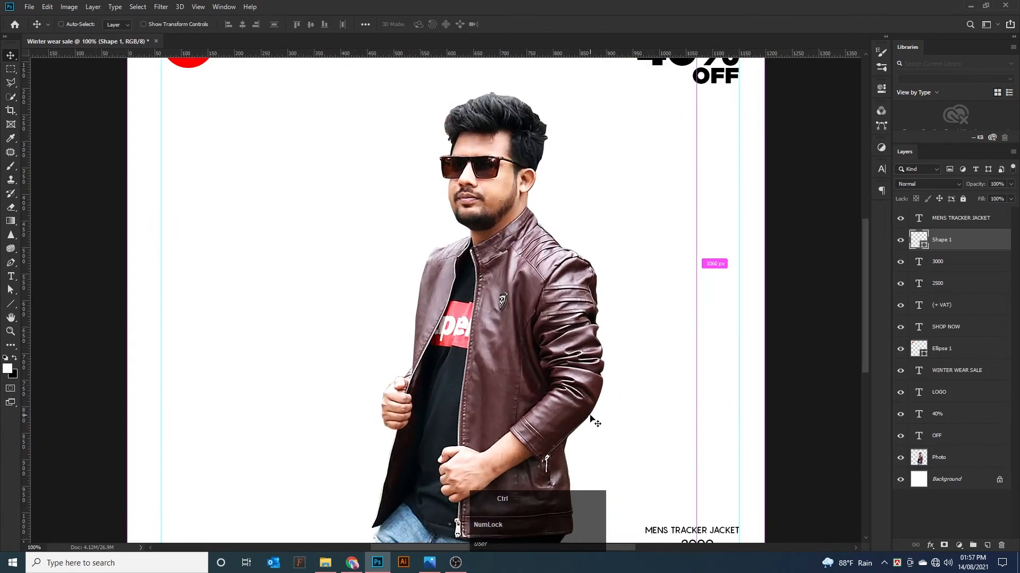
drag(591, 417, 397, 289)
drag(494, 343, 521, 446)
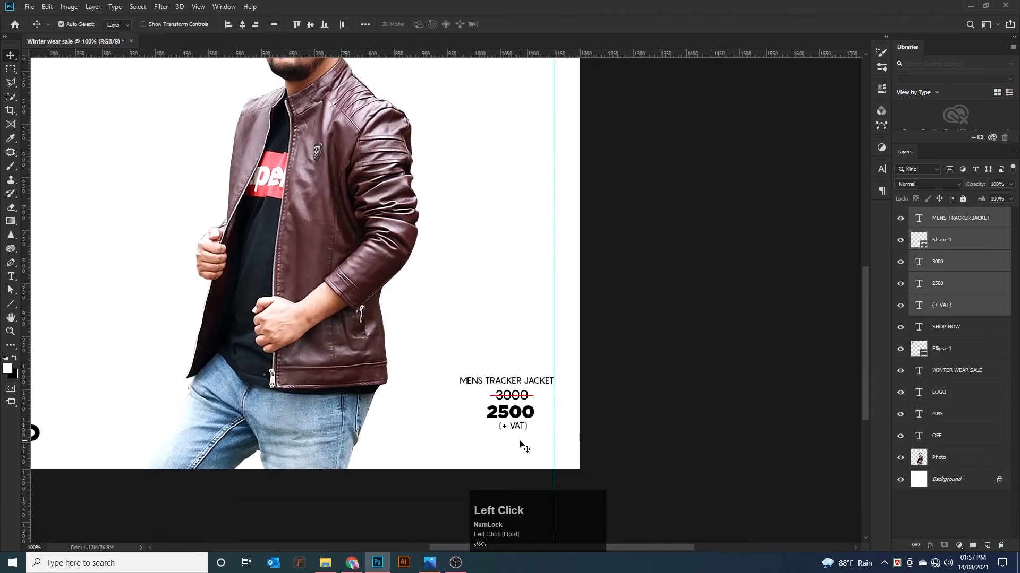
click(242, 24)
click(256, 24)
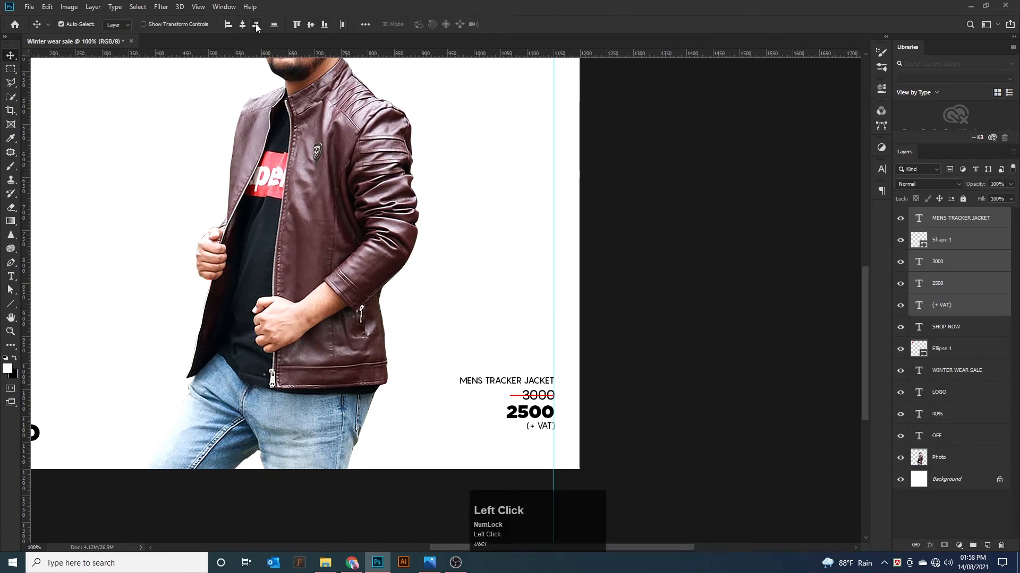
key(Left)
key(Left)
key(Left)
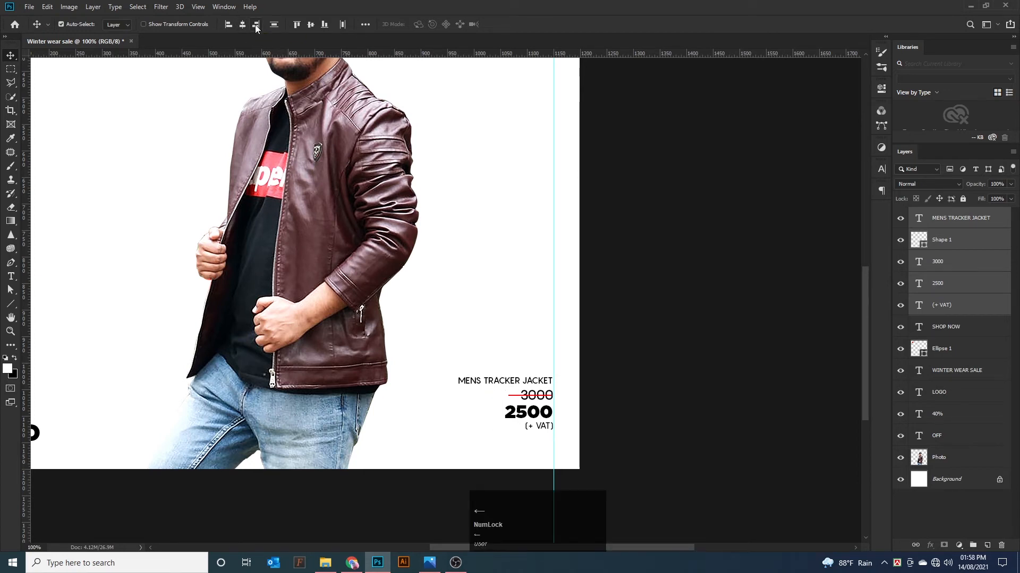
- Nudge "MENS TRACKER JACKET" and "2500" individually to the right so their edges meet the vertical guide
key(ctrl+plus)
scroll(411, 358, down, 3)
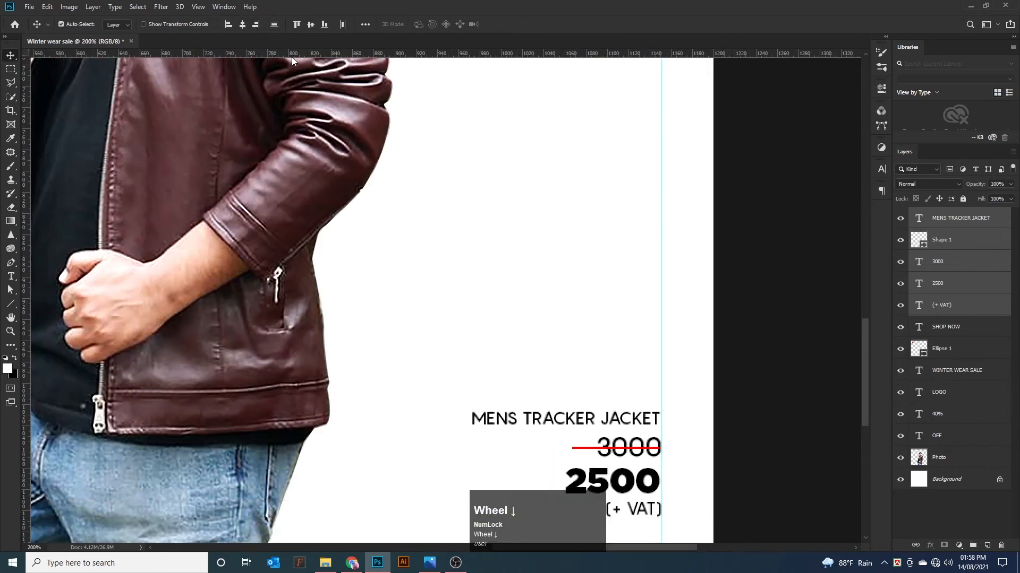
click(411, 358)
click(569, 395)
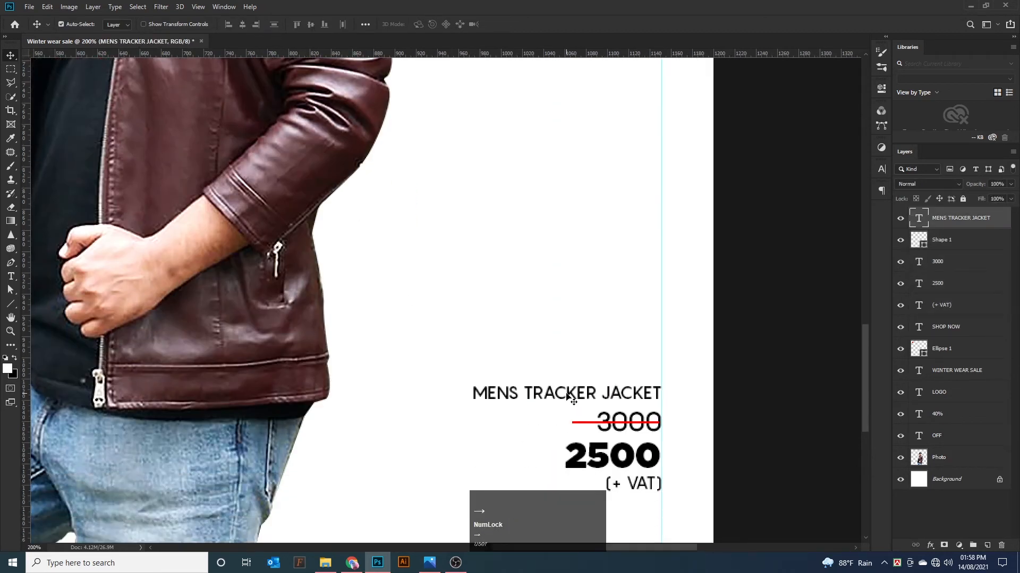
click(653, 464)
key(Right)
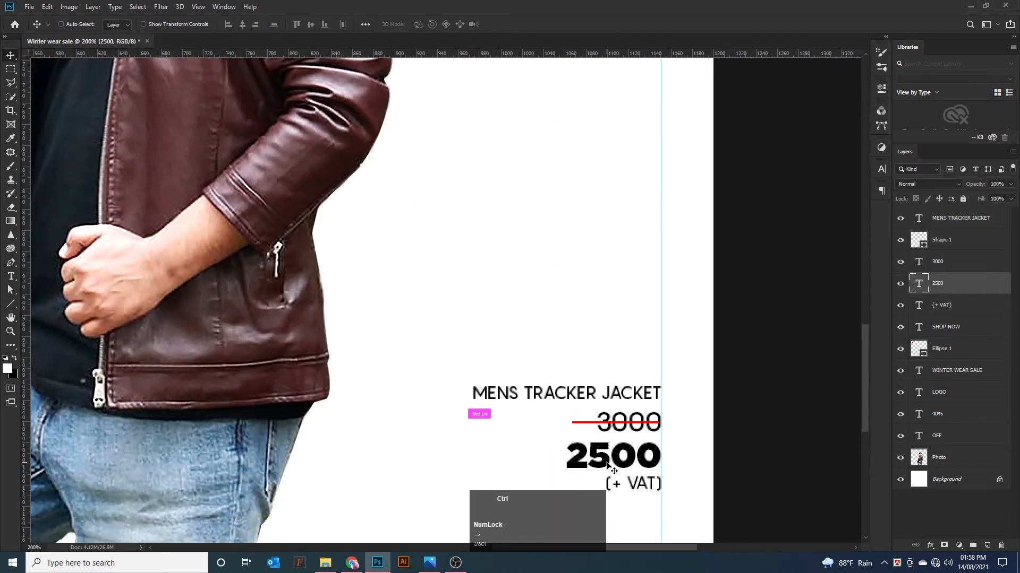
- Place the "taka symbol" image from the 2. Winter Wear Sale folder into the poster
key(ctrl+minus)
click(329, 564)
drag(319, 130, 474, 381)
key(ctrl+minus)
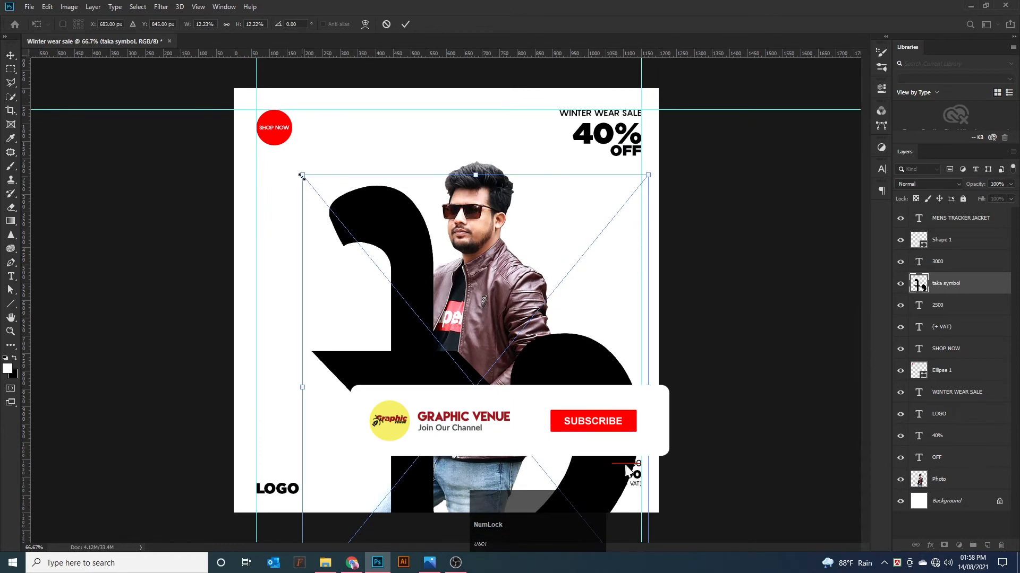
- Scale the taka symbol down to roughly the height of "2500" and place it directly in front of that price
drag(306, 185, 582, 480)
key(ctrl+plus)
key(space)
drag(671, 445, 444, 198)
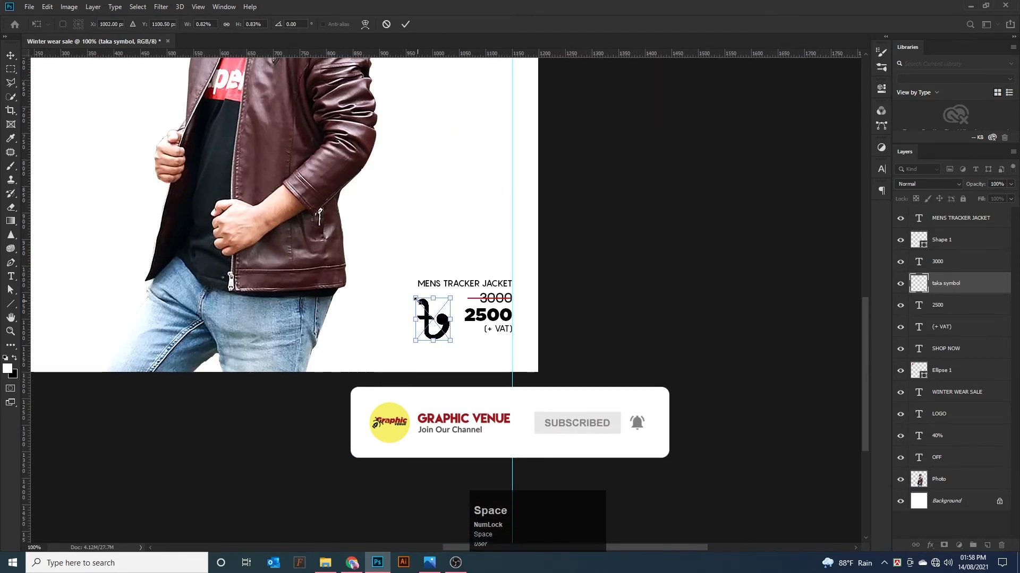
drag(416, 298, 456, 319)
key(Return)
key(ctrl+plus)
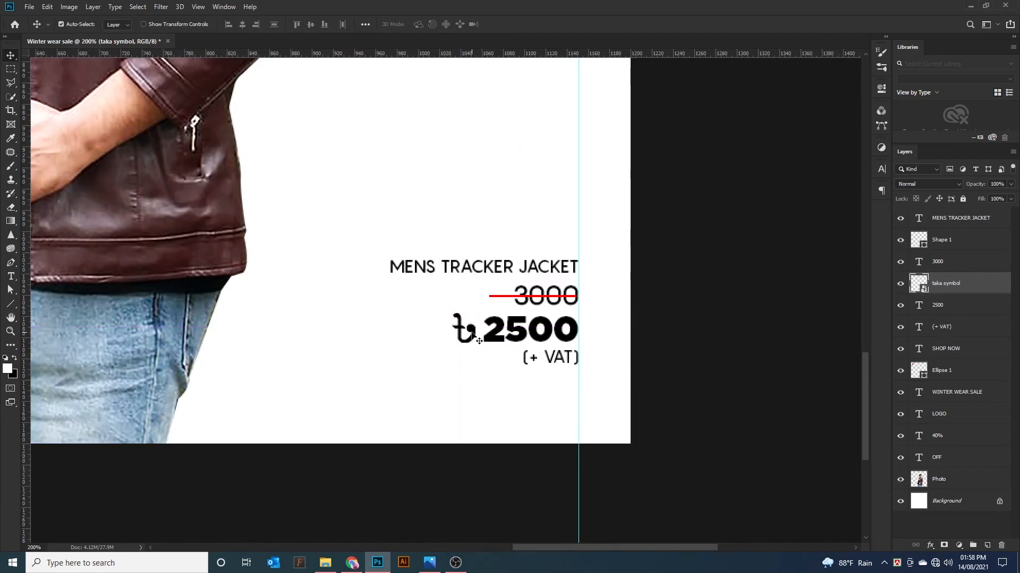
- Fine-tune the taka symbol's size to match the "2500" digits and nudge it left to leave a small gap
key(ctrl+t)
mouse_move(452, 314)
mouse_down()
mouse_move(478, 335)
mouse_move(462, 320)
mouse_up()
key(Return)
key(Left)
key(ctrl+t)
key(Return)
key(Left)
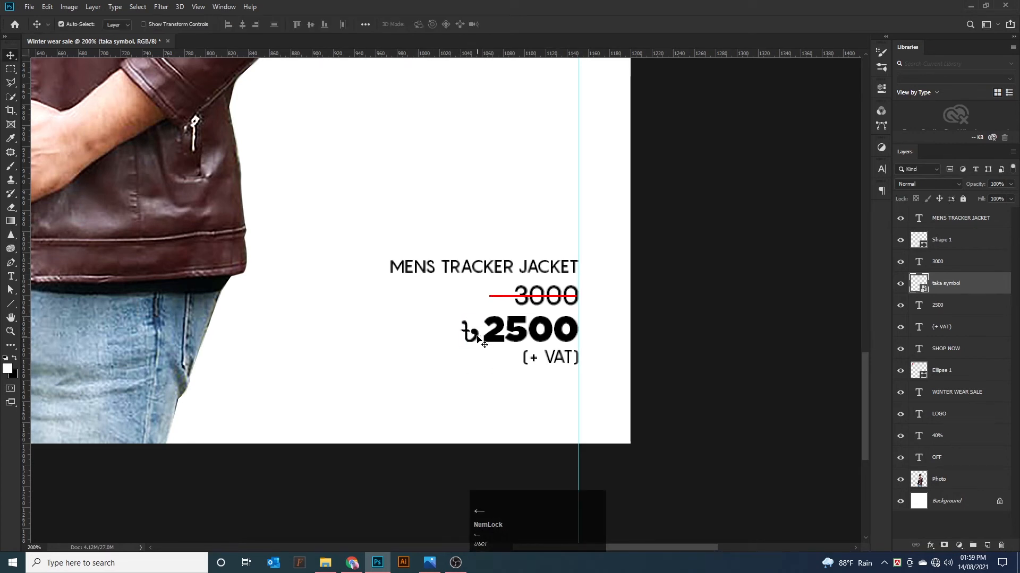
key(ctrl+t)
drag(460, 320, 457, 317)
key(Return)
key(ctrl+minus)
key(ctrl+minus)
key(ctrl+minus)
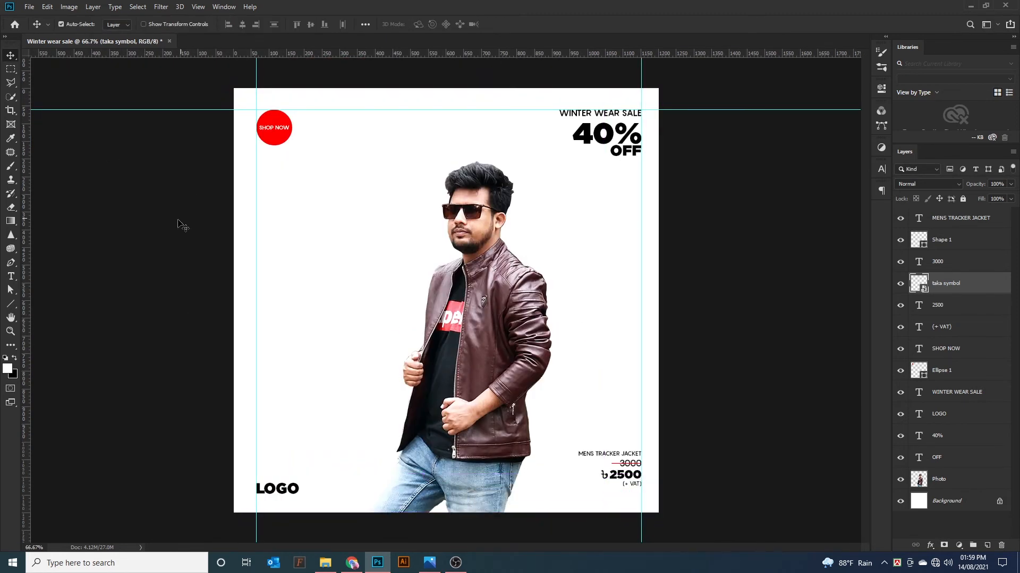
- Stamp all visible layers into a new merged layer at the top of the stack
click(467, 354)
click(209, 245)
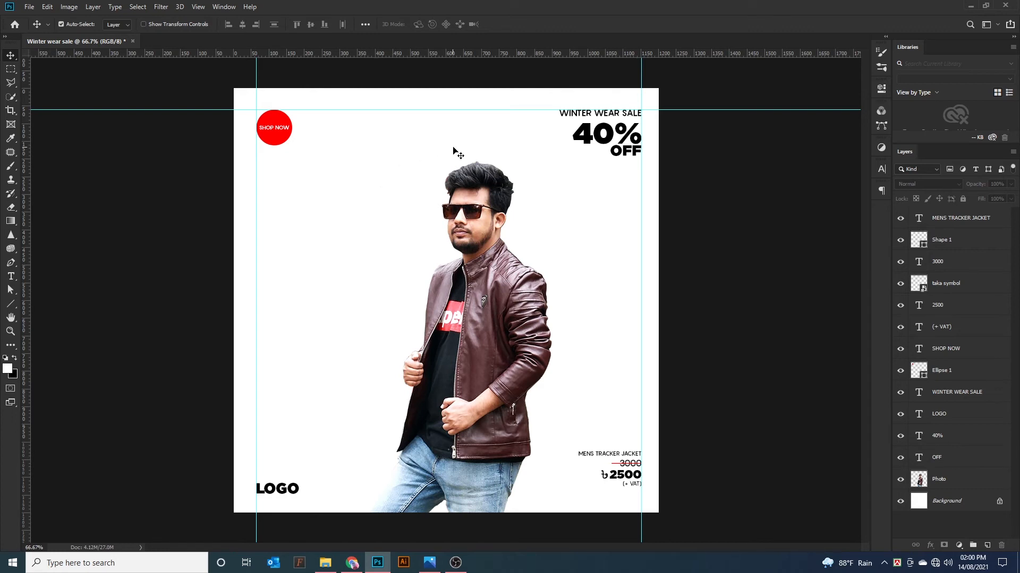
key(ctrl+shift+alt+e)
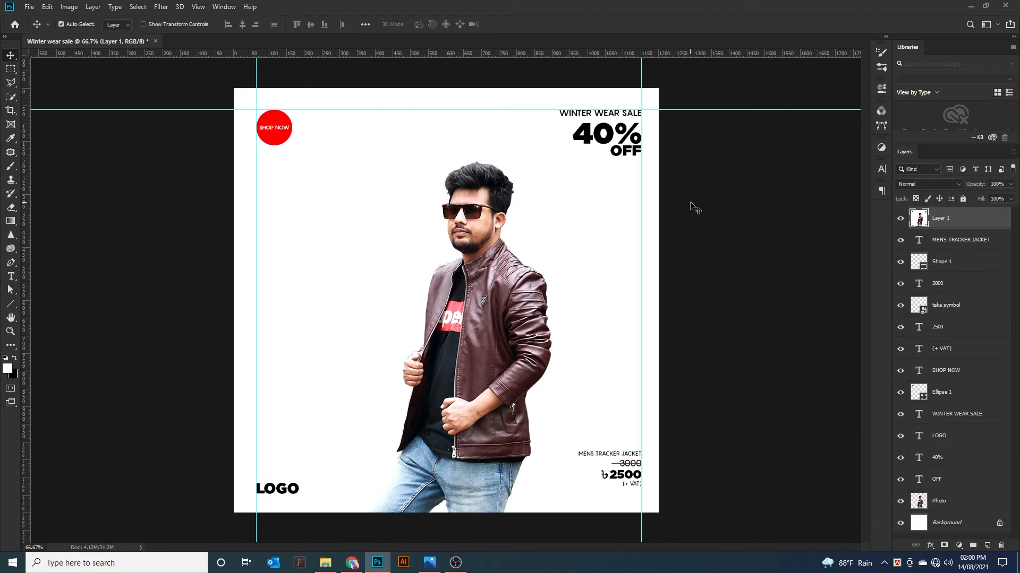
- Add a Levels adjustment layer above the merged layer with the white input level at 244
click(930, 546)
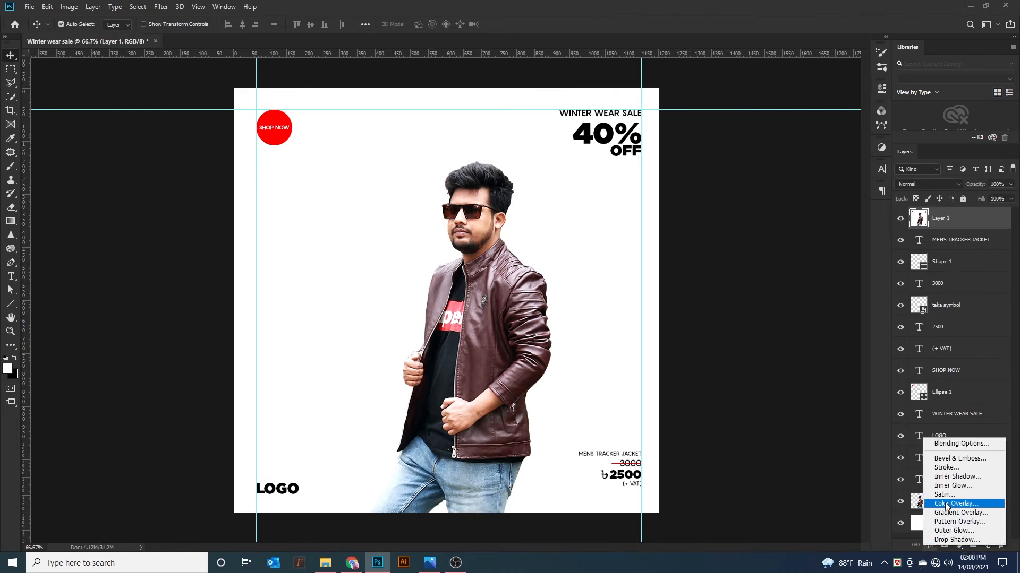
click(922, 566)
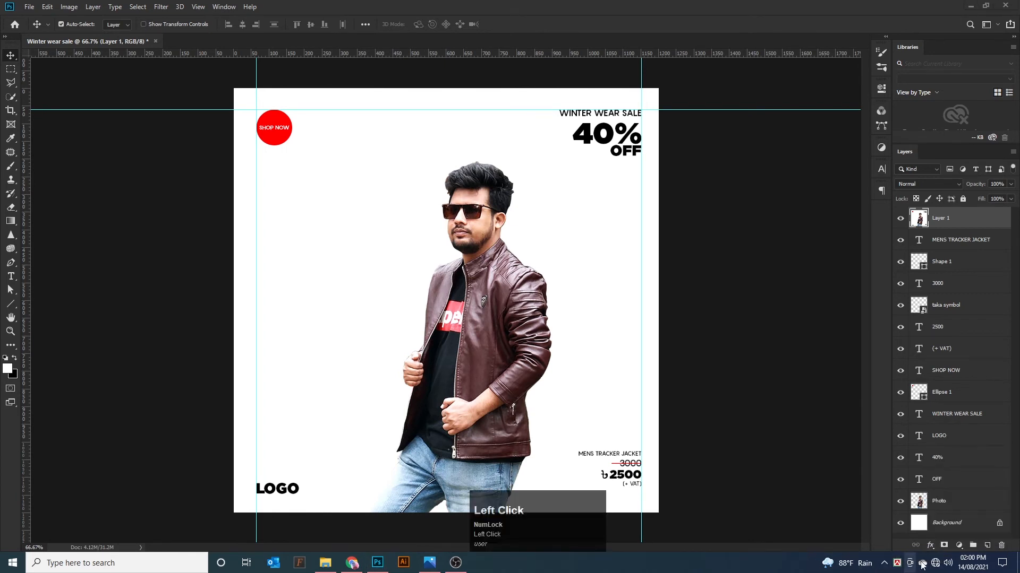
click(959, 546)
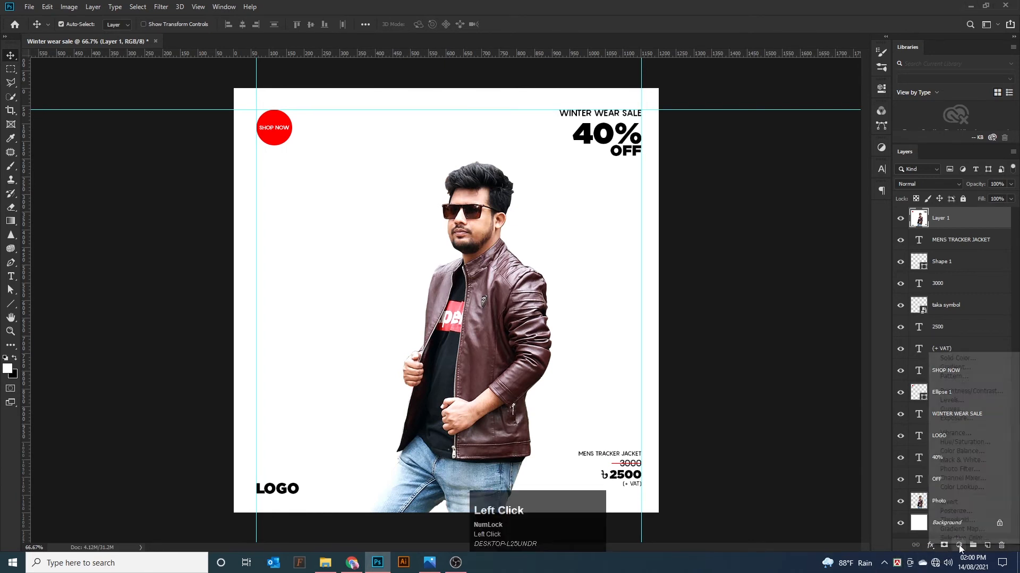
click(951, 406)
drag(742, 197, 741, 200)
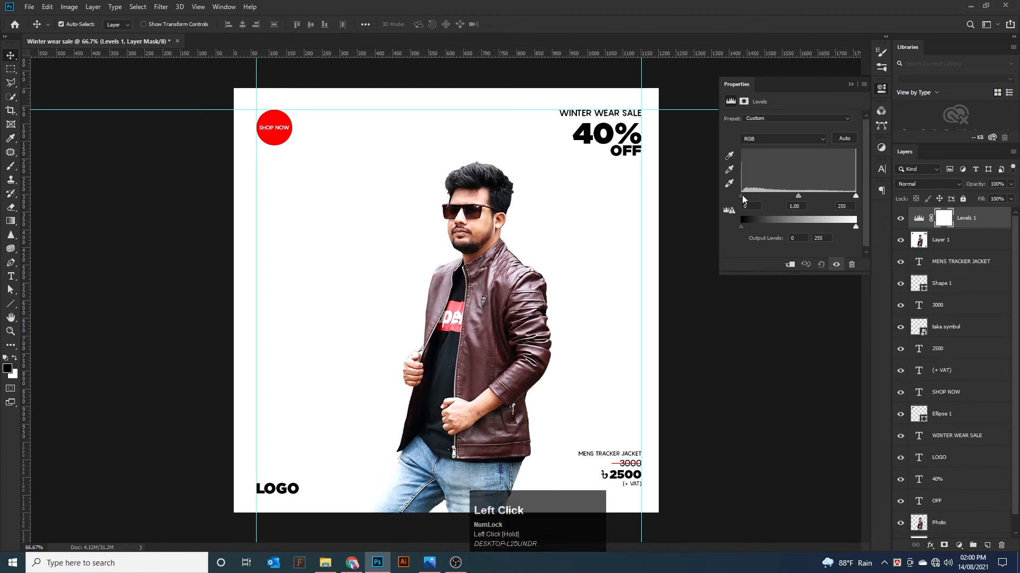
drag(855, 197, 851, 198)
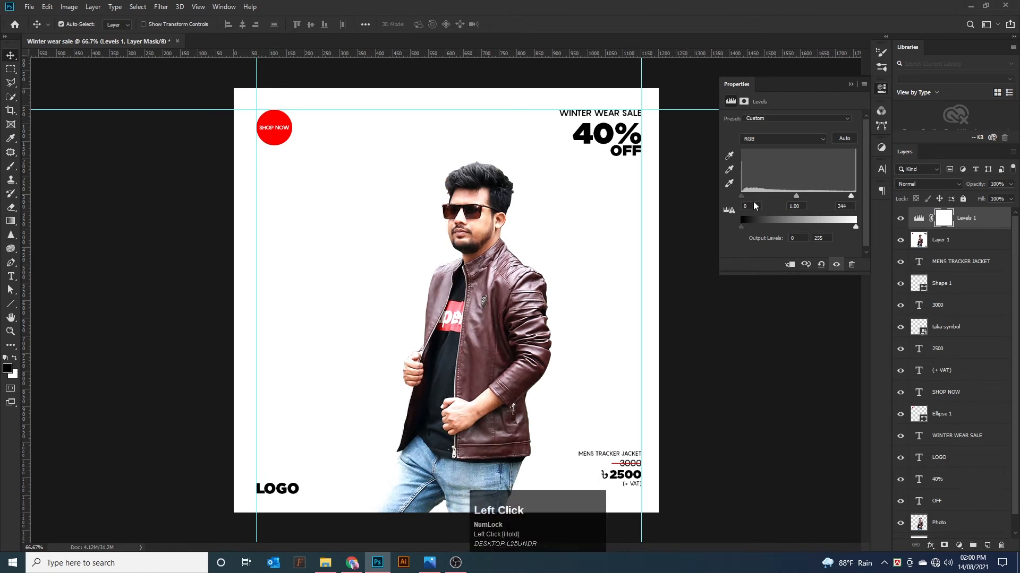
drag(741, 197, 740, 202)
click(879, 94)
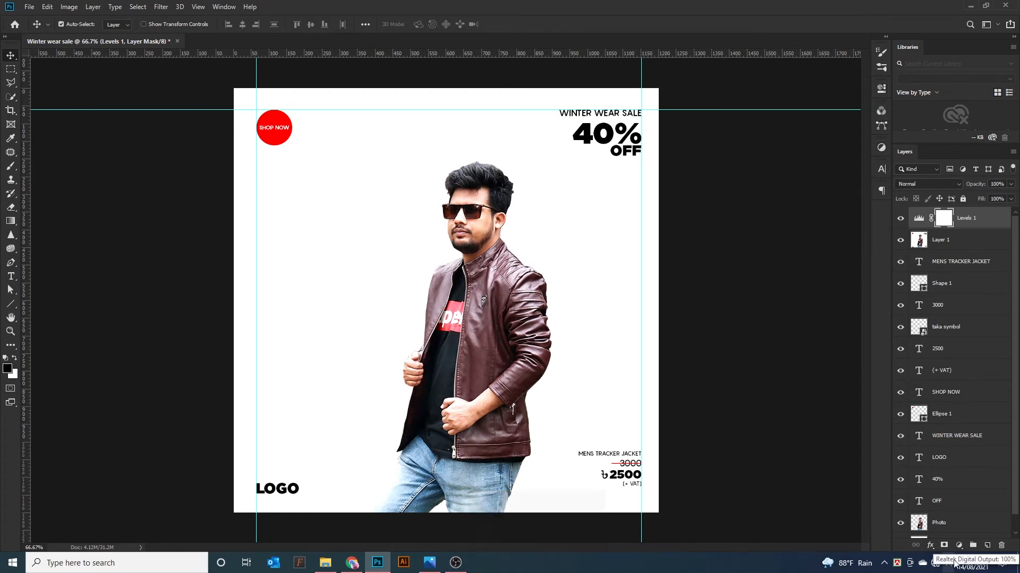
- Add a Vibrance adjustment layer with vibrance +12 and saturation +3
click(960, 546)
click(948, 434)
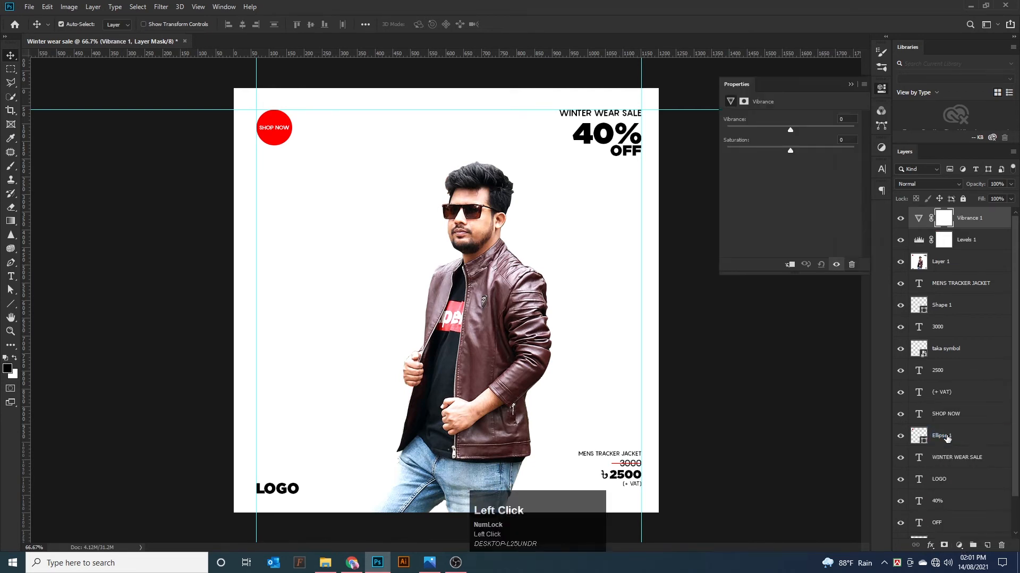
drag(803, 130, 792, 153)
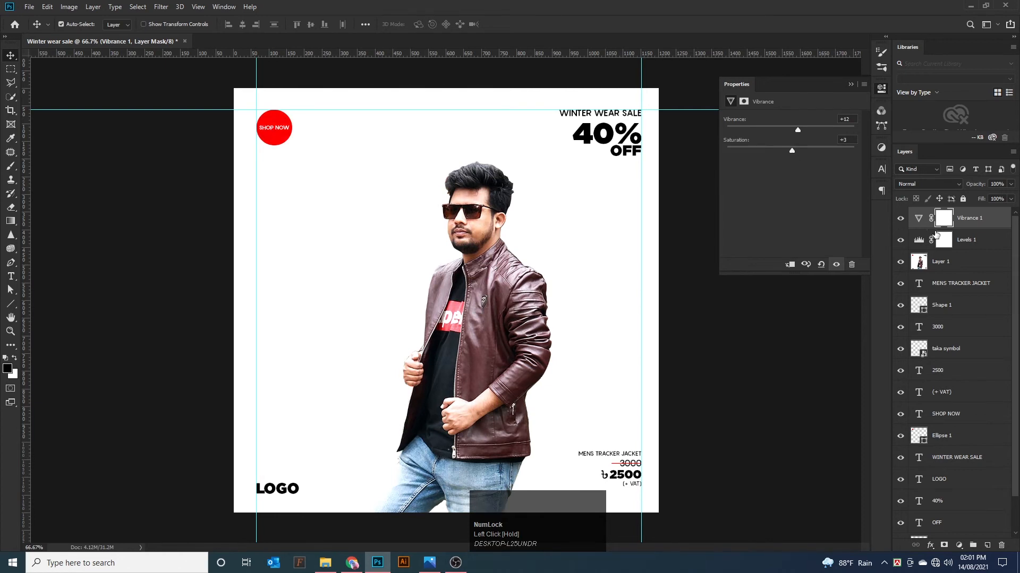
- Add an Exposure adjustment layer above the Vibrance layer with offset -0.0250 and gamma correction 1.10
click(959, 546)
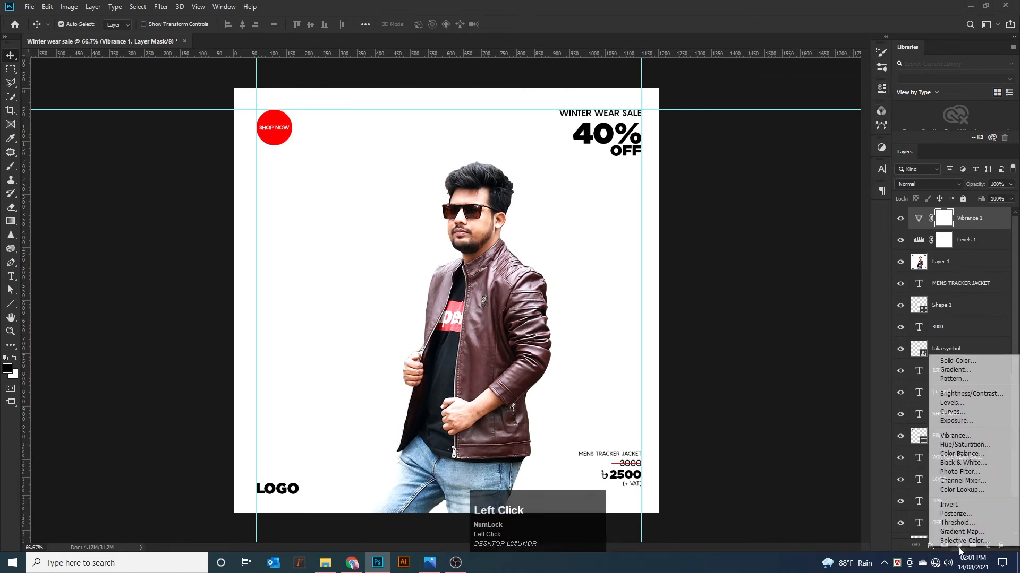
click(955, 424)
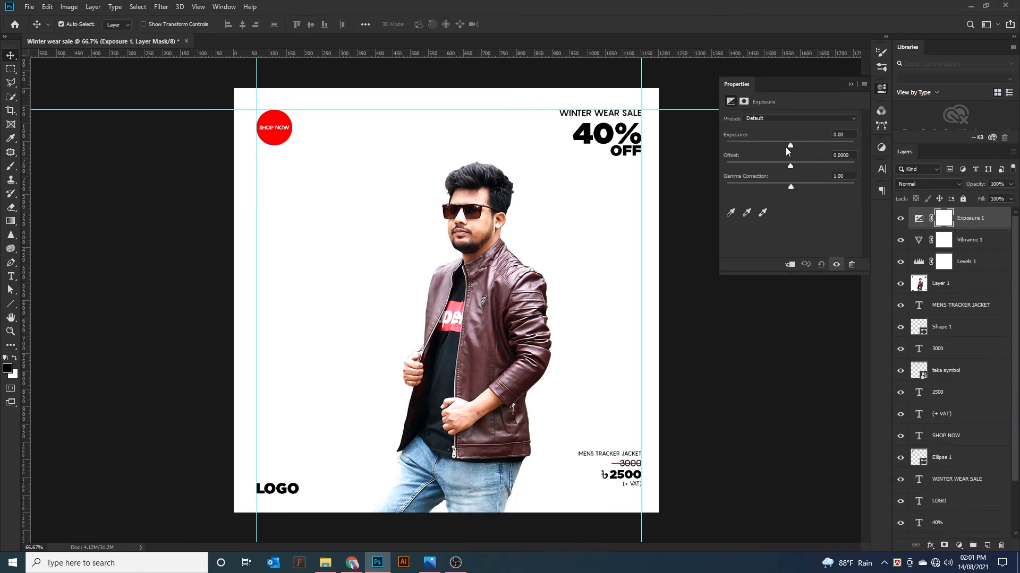
mouse_move(792, 166)
mouse_down()
mouse_move(798, 145)
mouse_move(790, 148)
mouse_up()
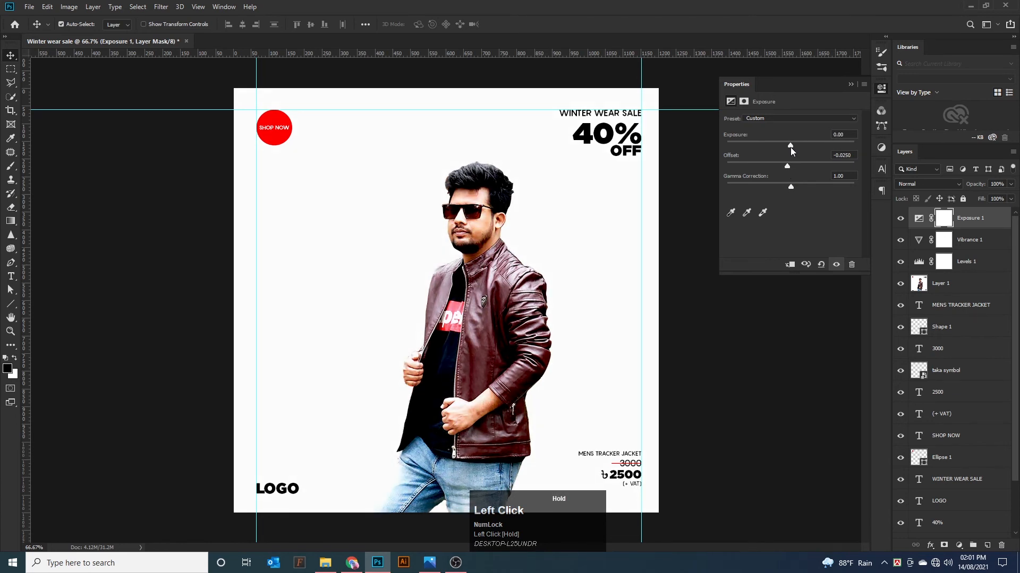
drag(791, 187, 788, 190)
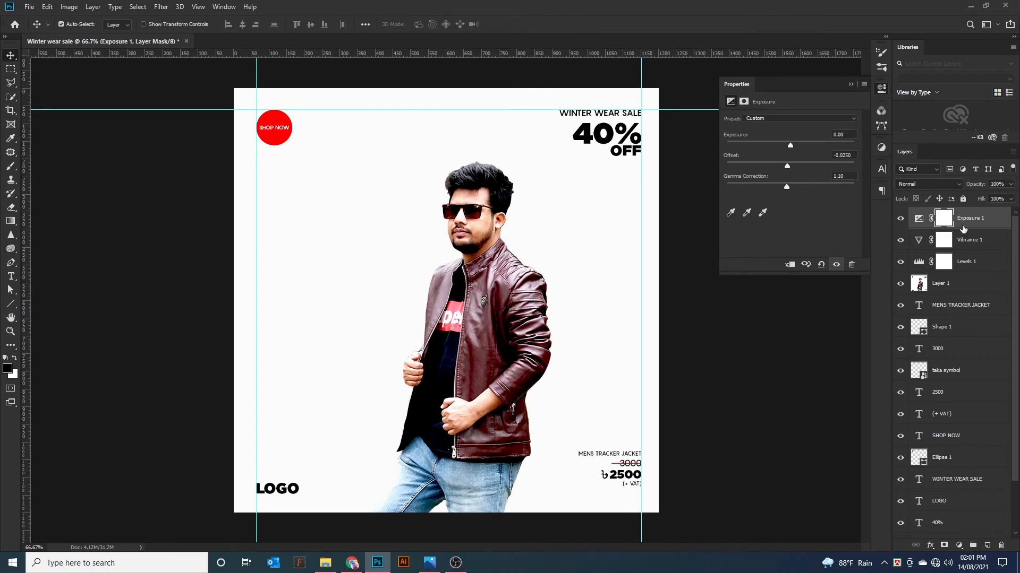
click(985, 223)
click(882, 90)
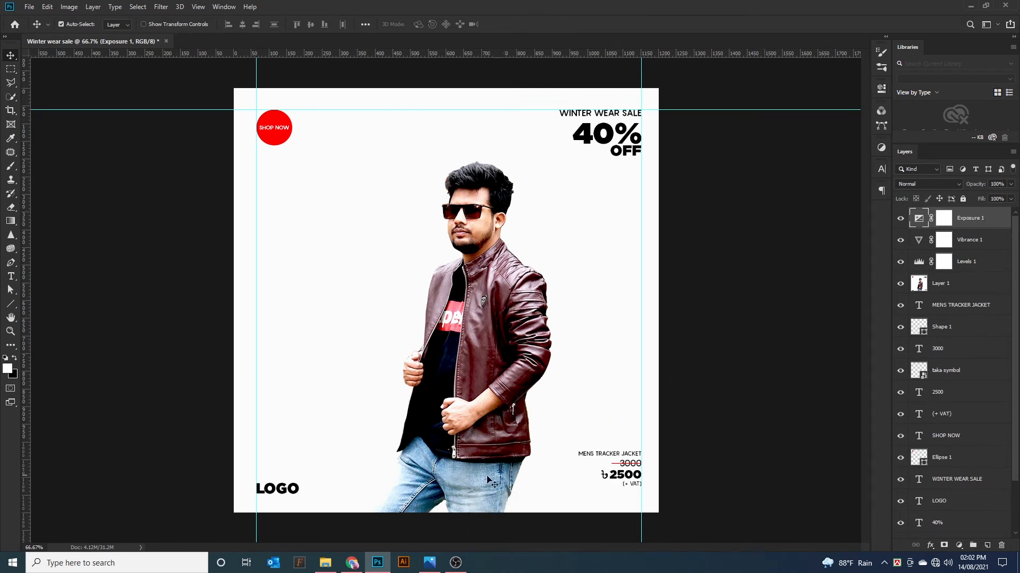
- Remove the merged layer and place a horizontal guide along the baseline of the LOGO text
drag(293, 489, 293, 478)
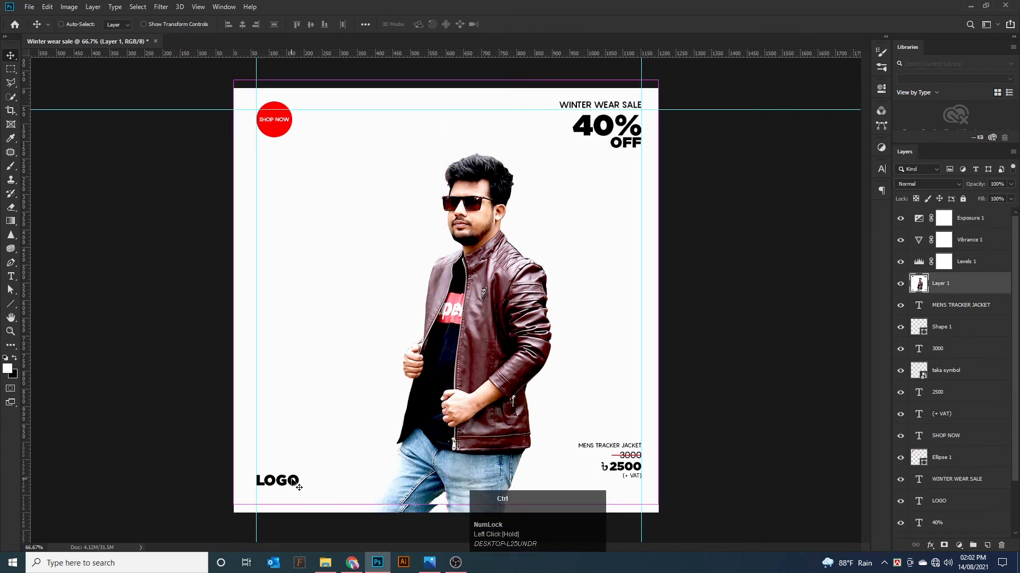
key(ctrl+z)
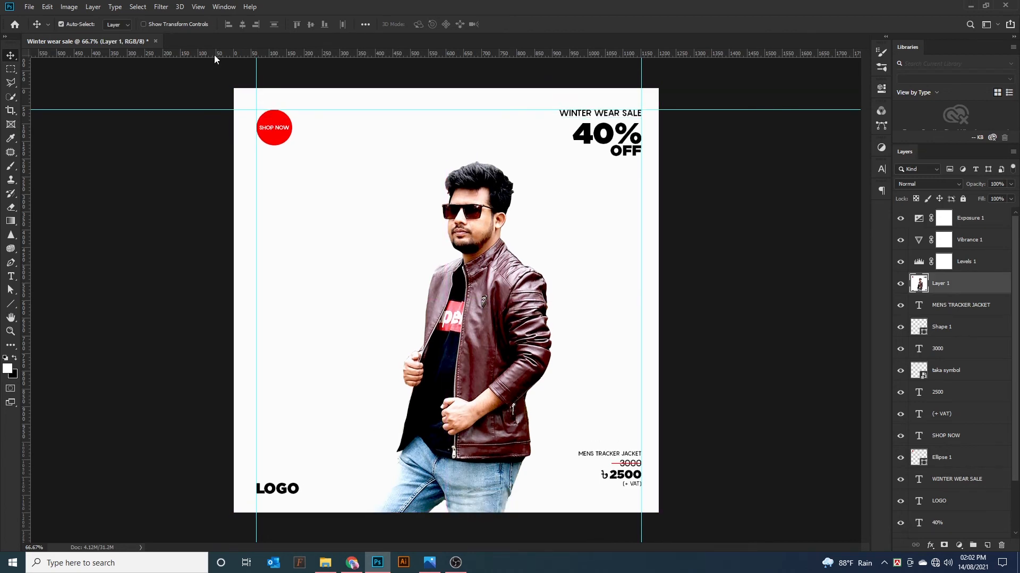
drag(215, 59, 295, 494)
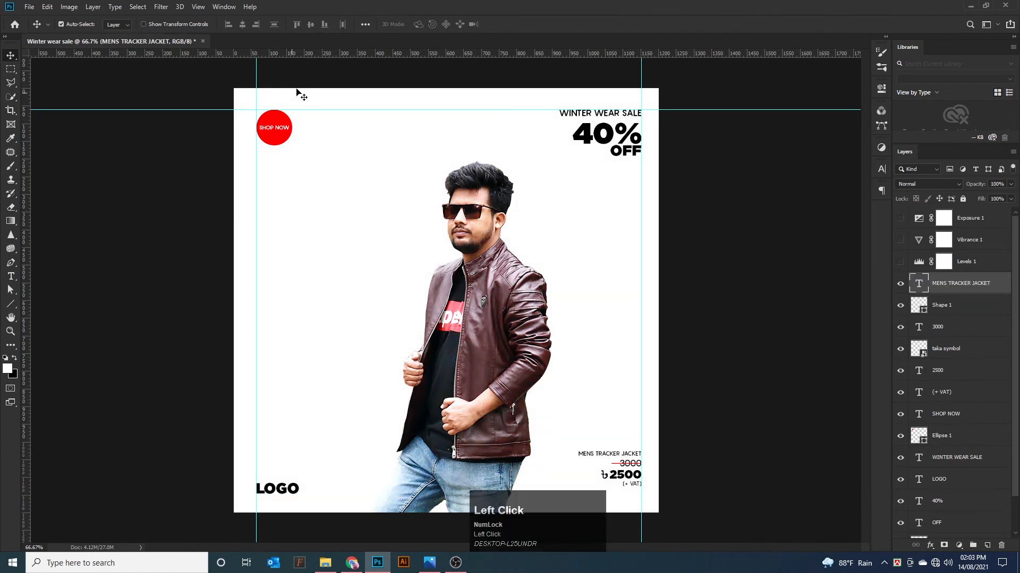
drag(333, 54, 377, 495)
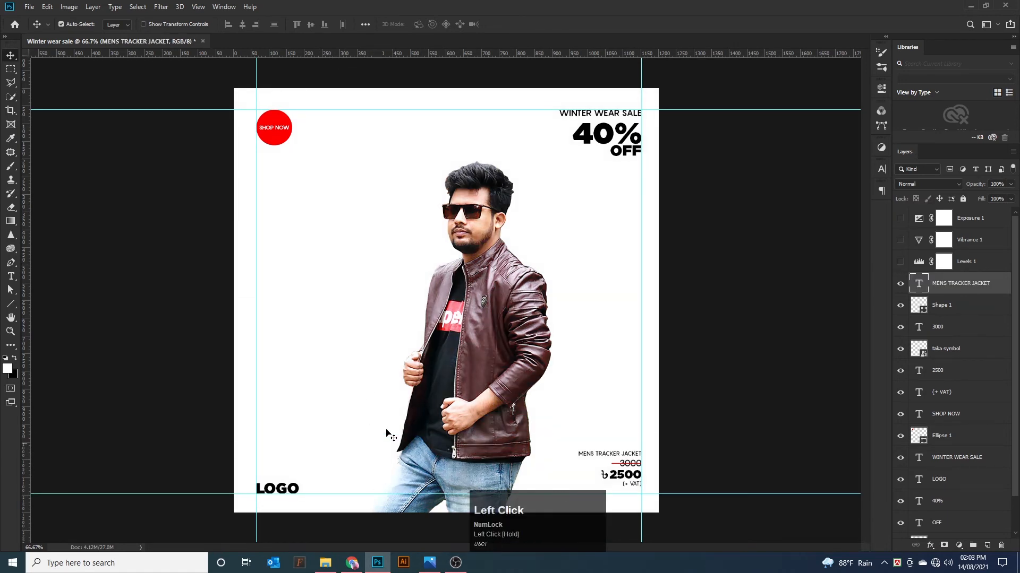
- Select the MENS TRACKER JACKET, 3000, strikethrough line, 2500 and (+ VAT) layers and nudge them down toward the lower guide
drag(658, 429, 636, 492)
key(shift+Down)
key(shift+Down)
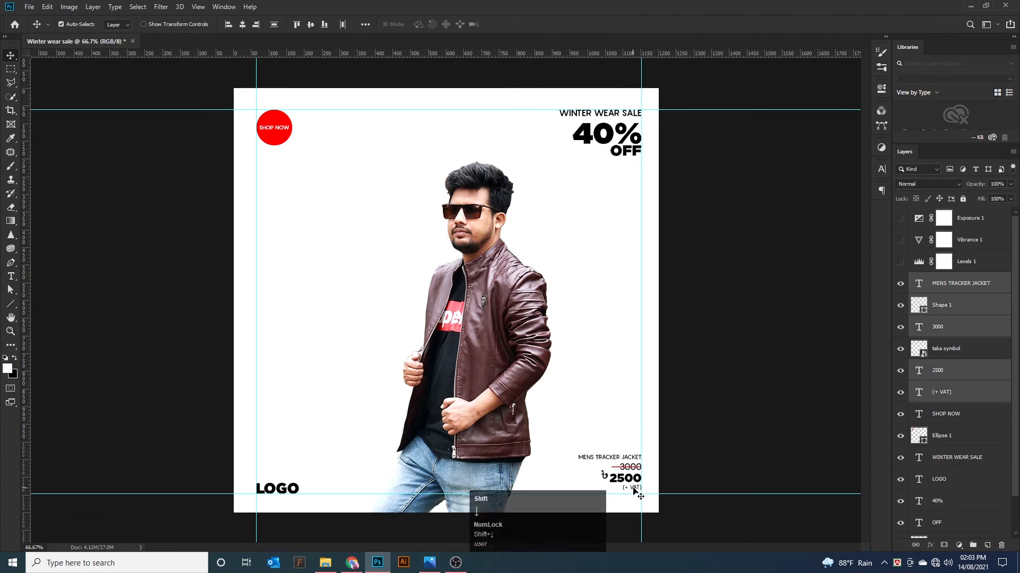
key(ctrl+plus)
scroll(633, 492, down, 5)
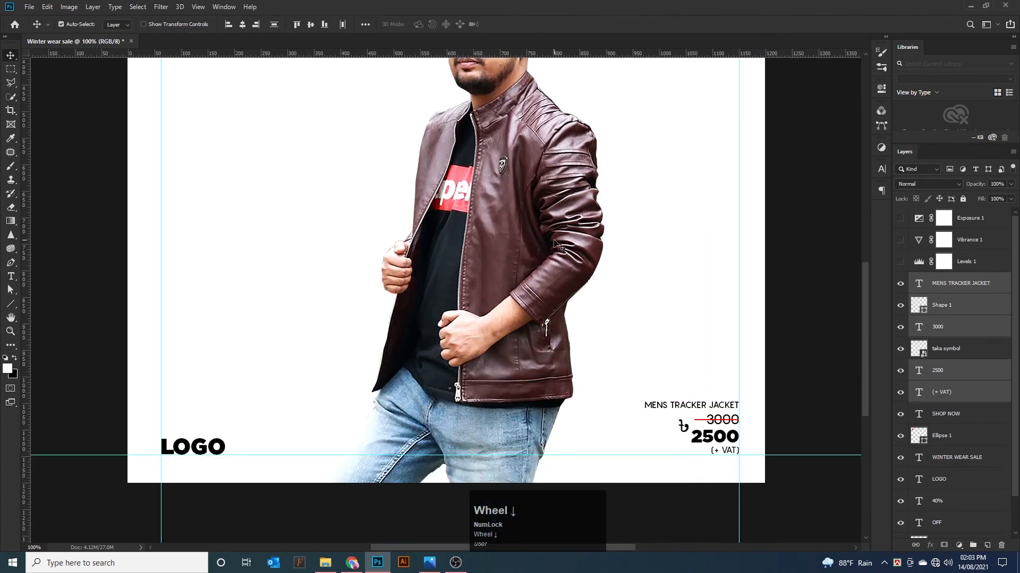
key(Down)
key(Down)
key(Up)
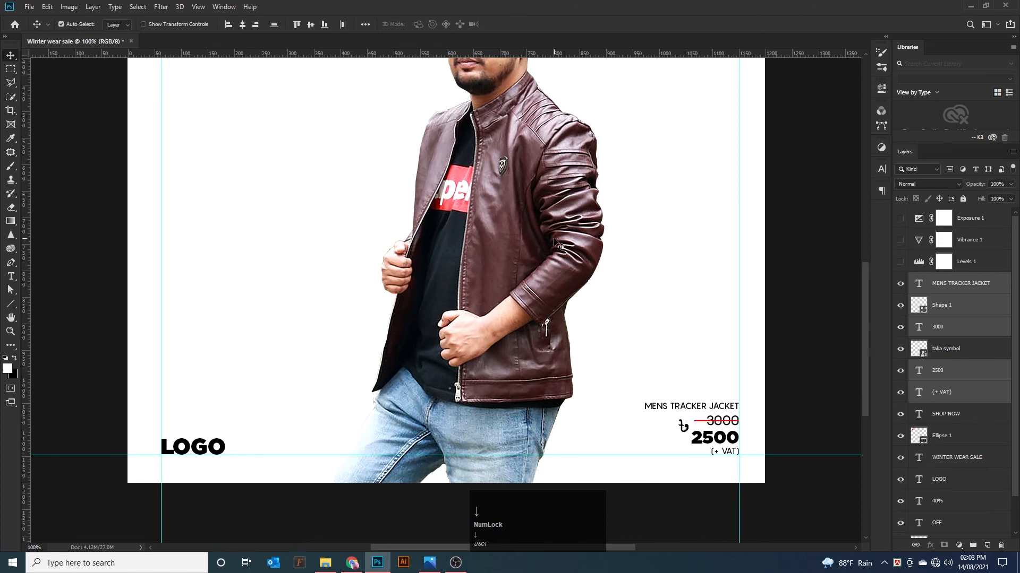
key(ctrl+minus)
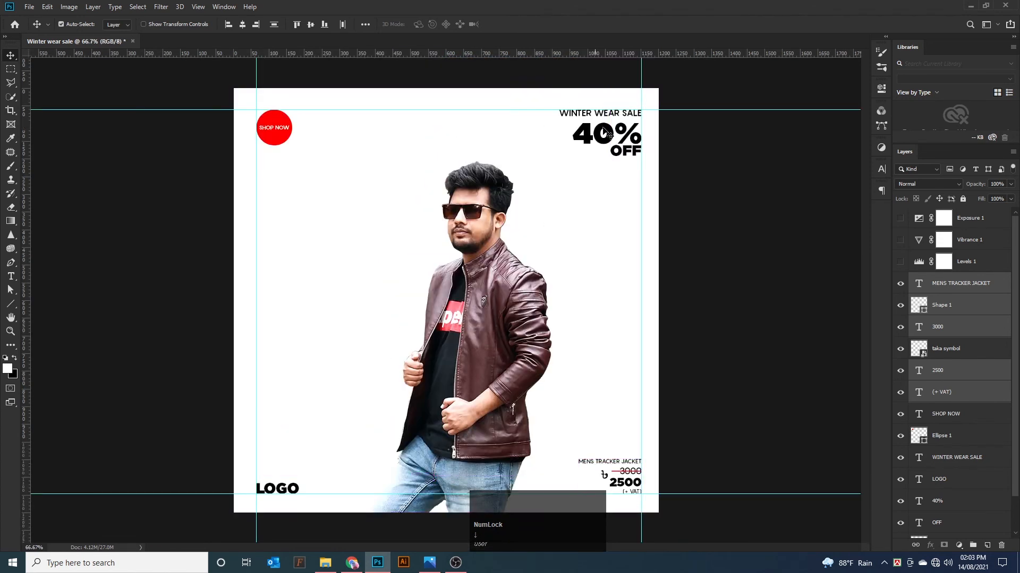
- Hide the rulers and turn the Levels, Vibrance and Exposure adjustment layers back on
key(ctrl+r)
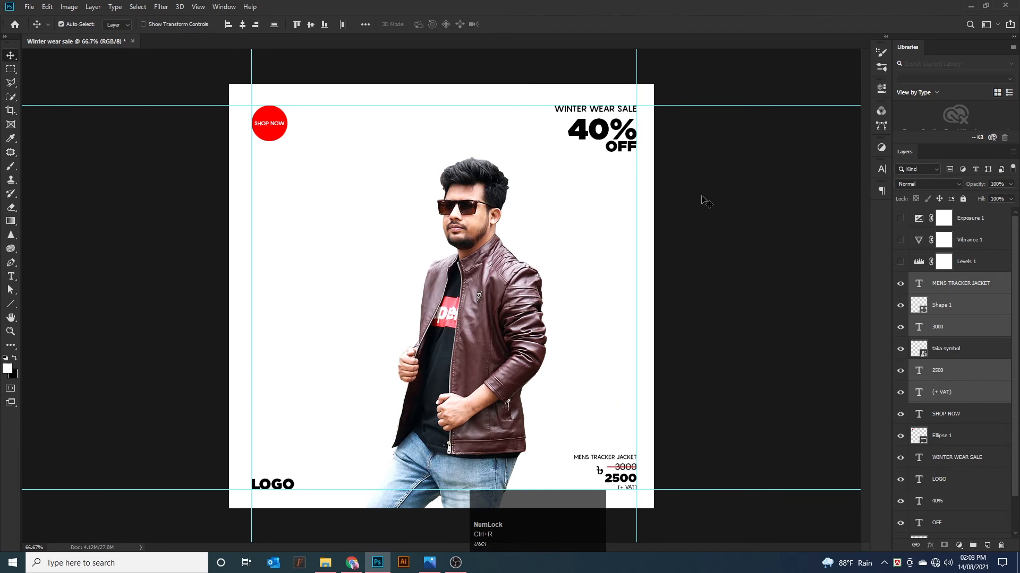
click(750, 304)
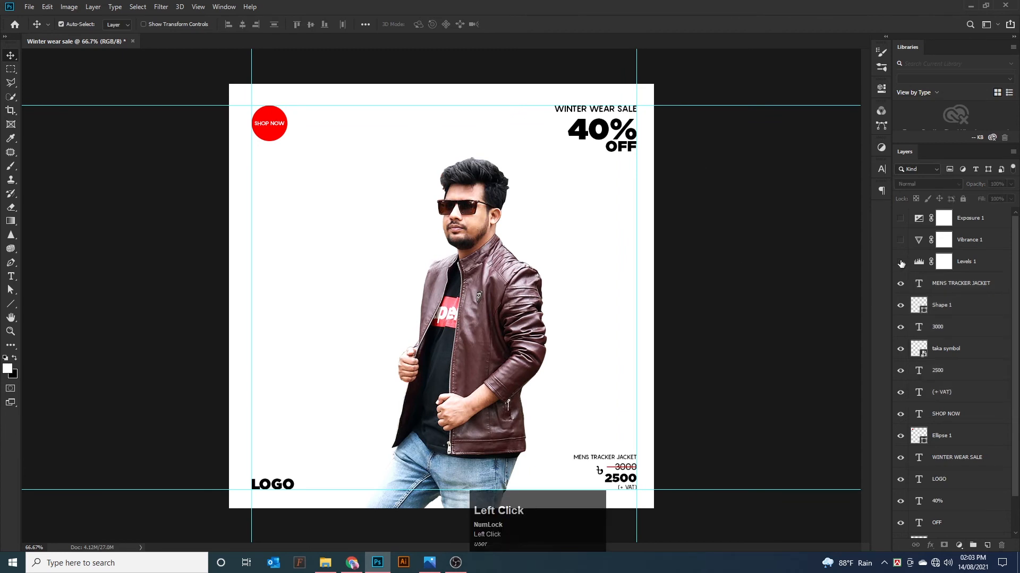
click(900, 262)
click(900, 218)
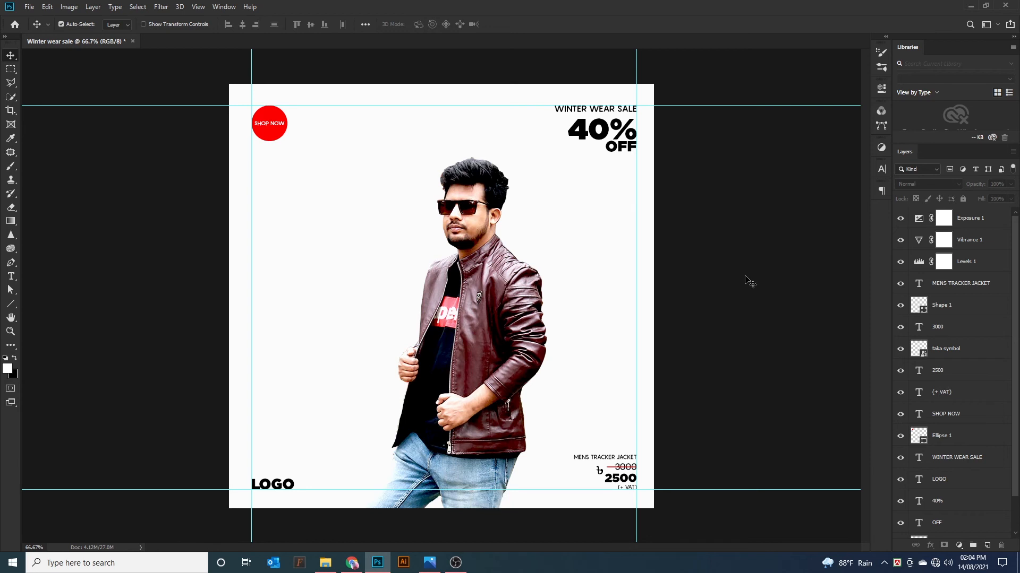
- Add a drop shadow to the Photo layer with distance 21 px, spread 8% and size 81 px
click(508, 330)
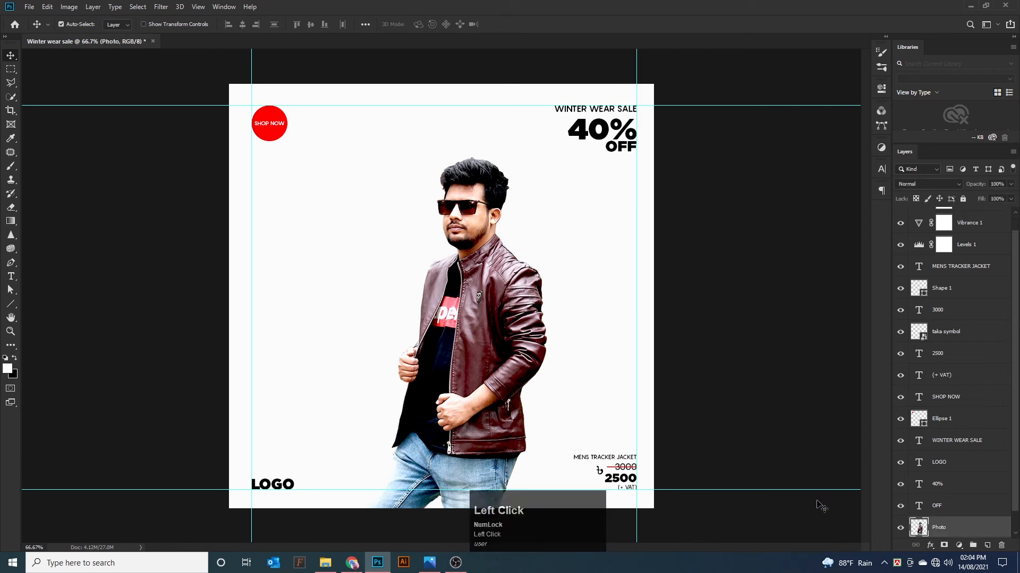
scroll(937, 463, down, 2)
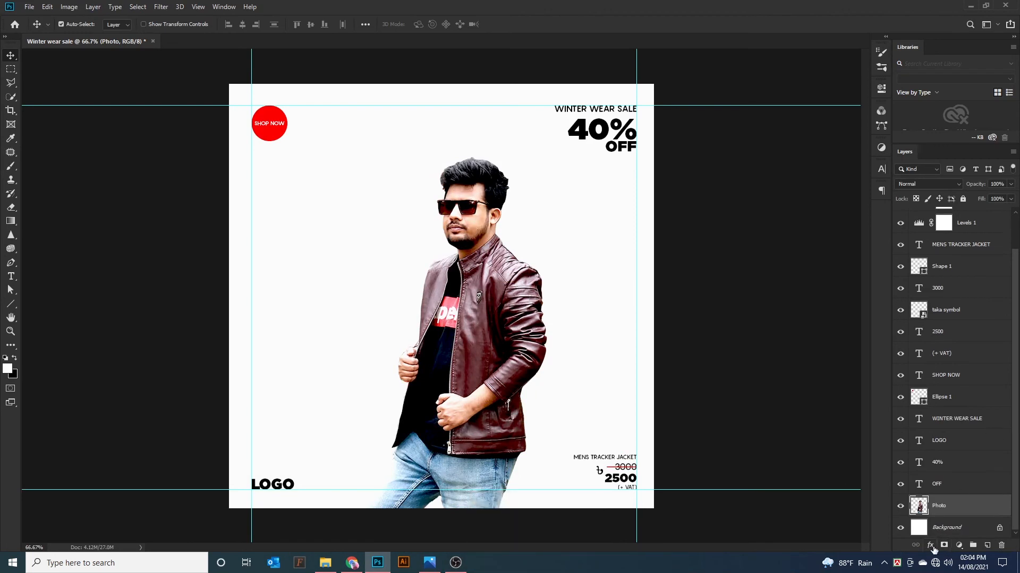
click(930, 545)
click(951, 539)
drag(759, 237, 754, 190)
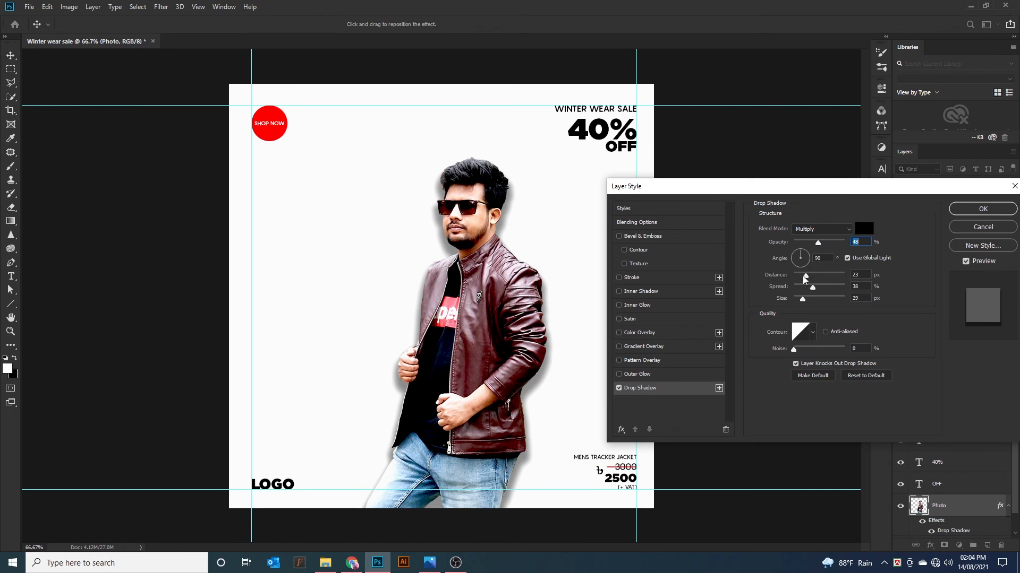
drag(805, 280, 815, 305)
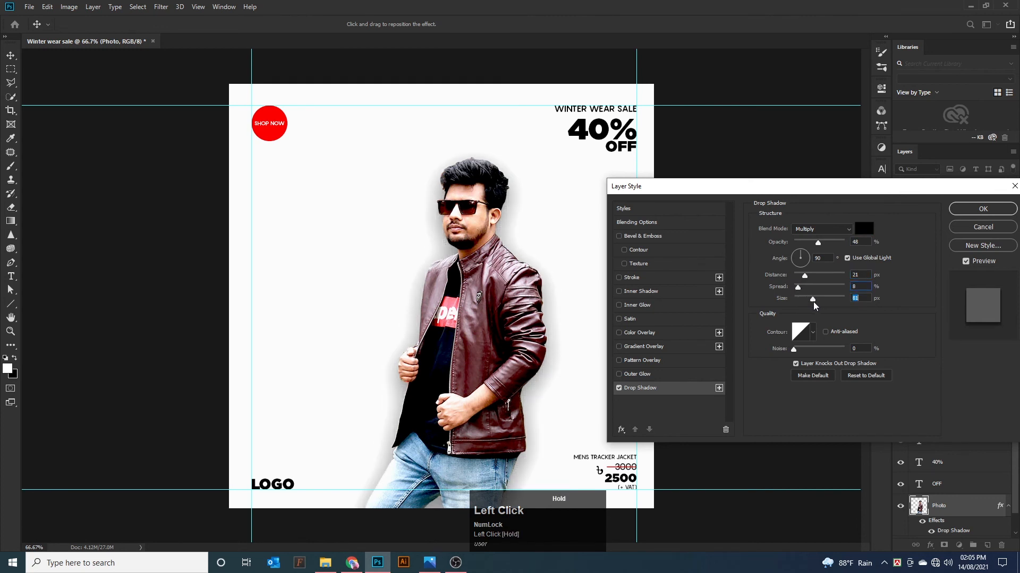
- Set the Photo layer's drop shadow to a 130° angle and 40% opacity, and apply the style
click(803, 252)
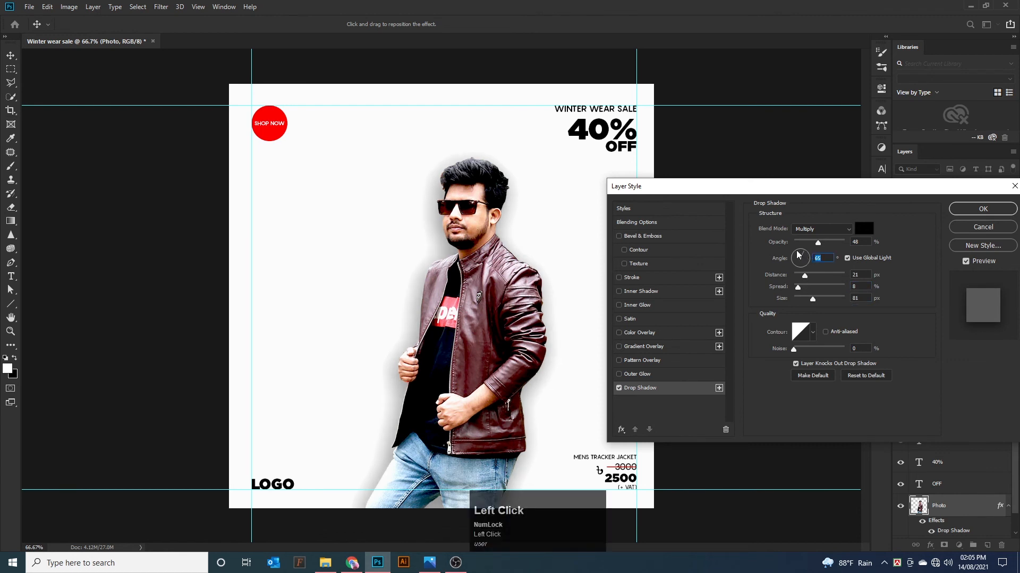
drag(797, 255, 793, 259)
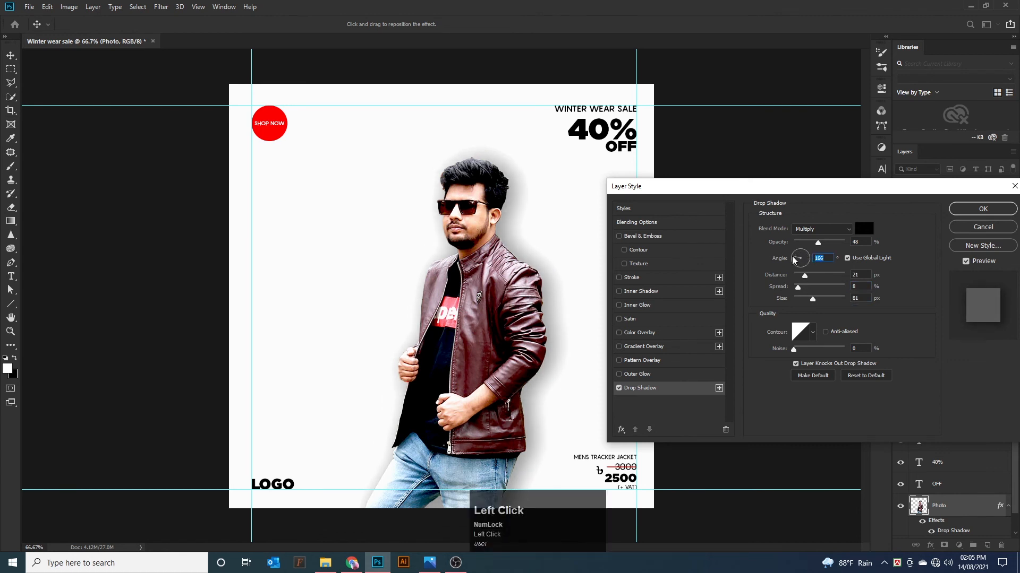
mouse_move(791, 266)
mouse_down()
mouse_move(807, 266)
mouse_move(793, 259)
mouse_up()
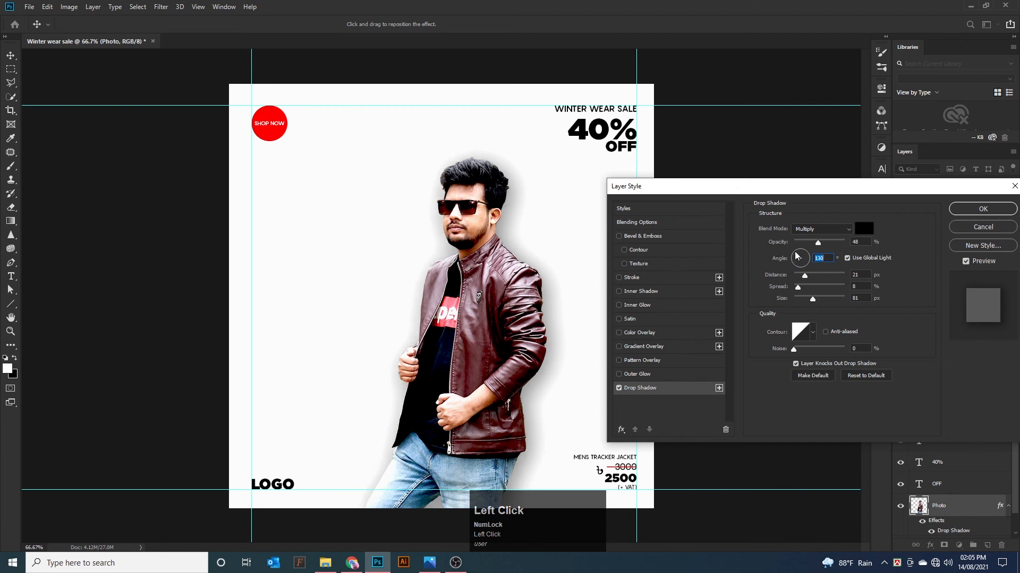
mouse_move(817, 248)
mouse_down()
mouse_move(809, 244)
mouse_move(832, 249)
mouse_up()
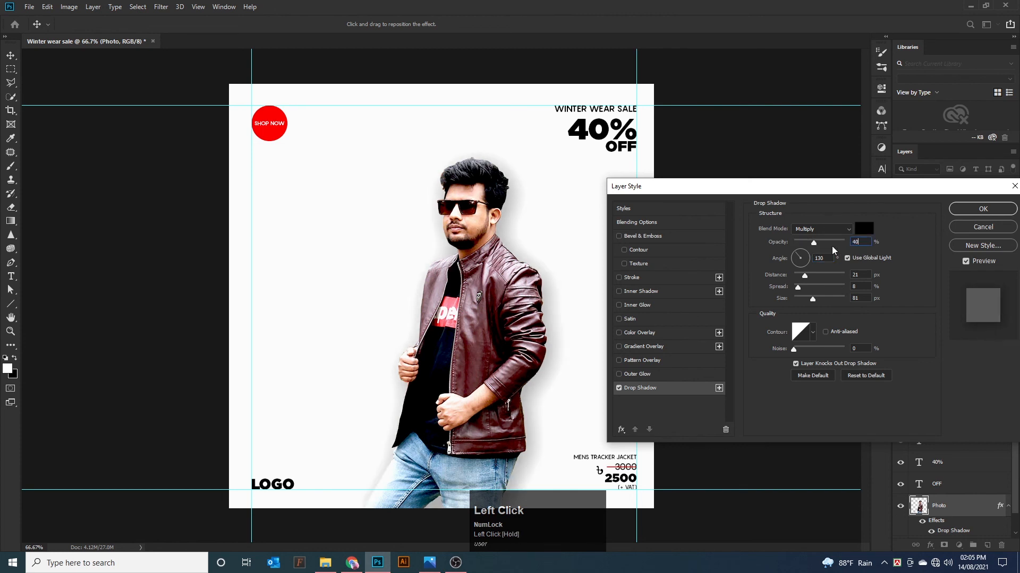
click(846, 255)
key(Return)
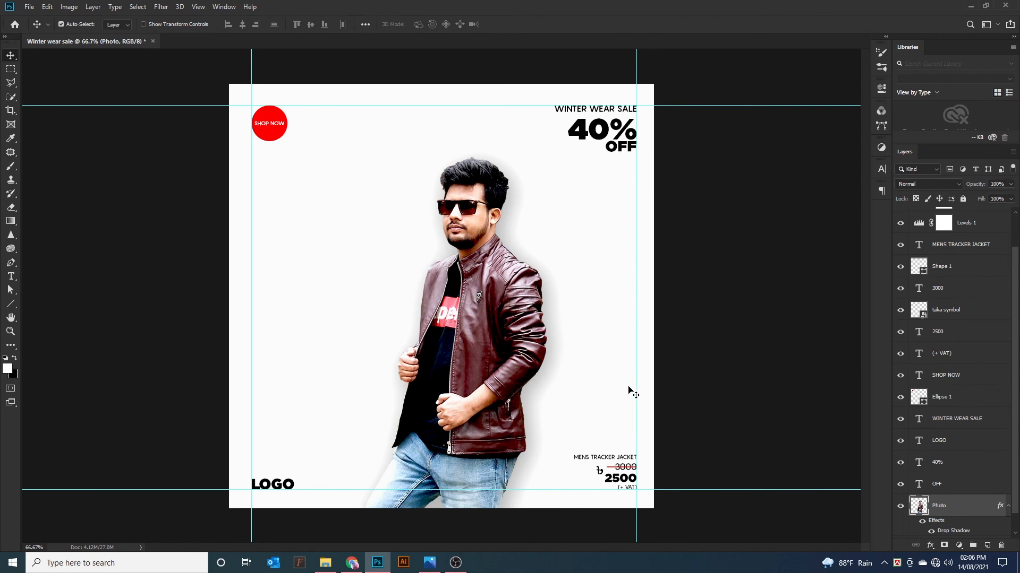
- Add the text "Rani.Clothing" below the SHOP NOW badge and set its font weight to Medium
click(11, 276)
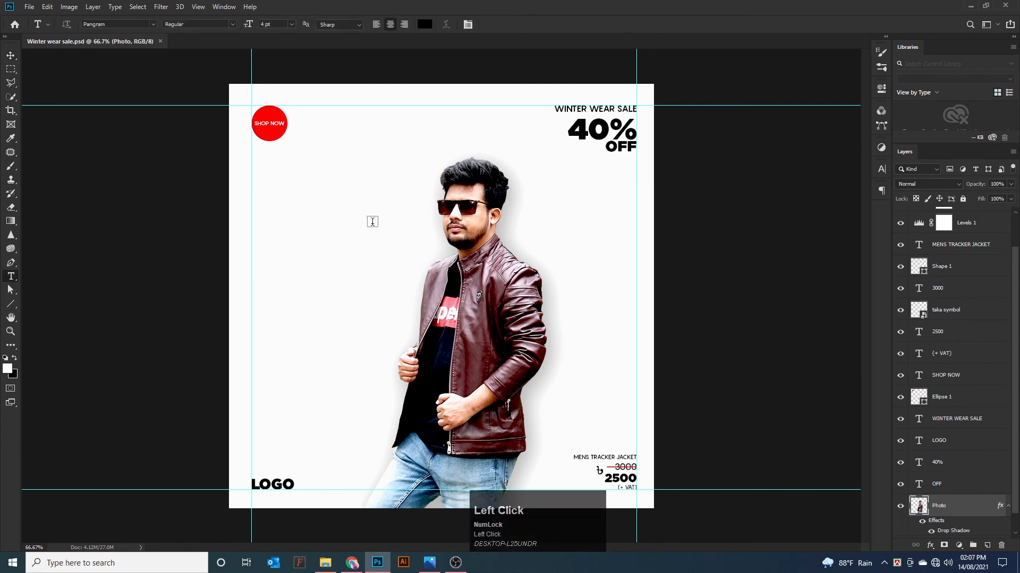
click(274, 165)
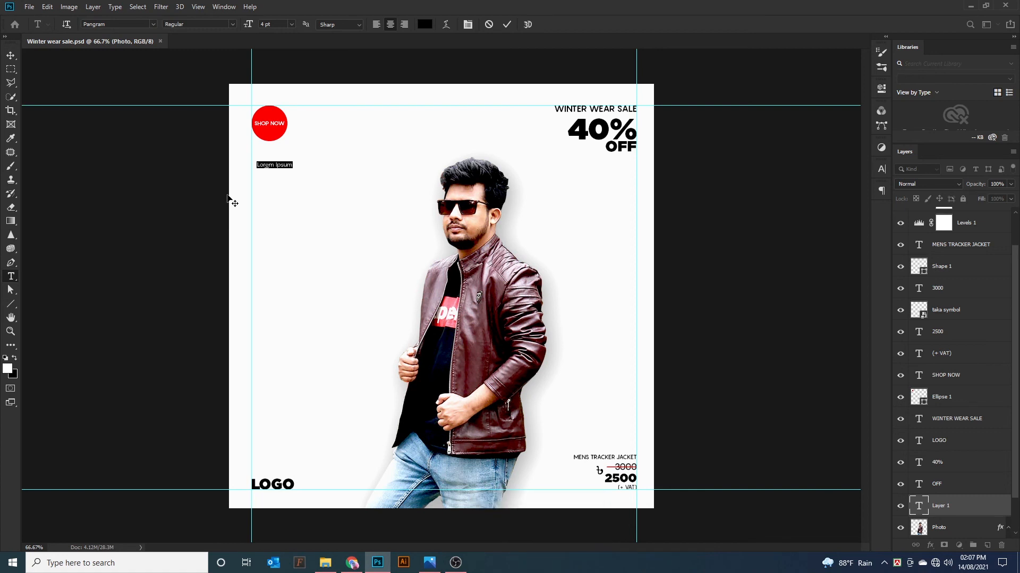
text(rani)
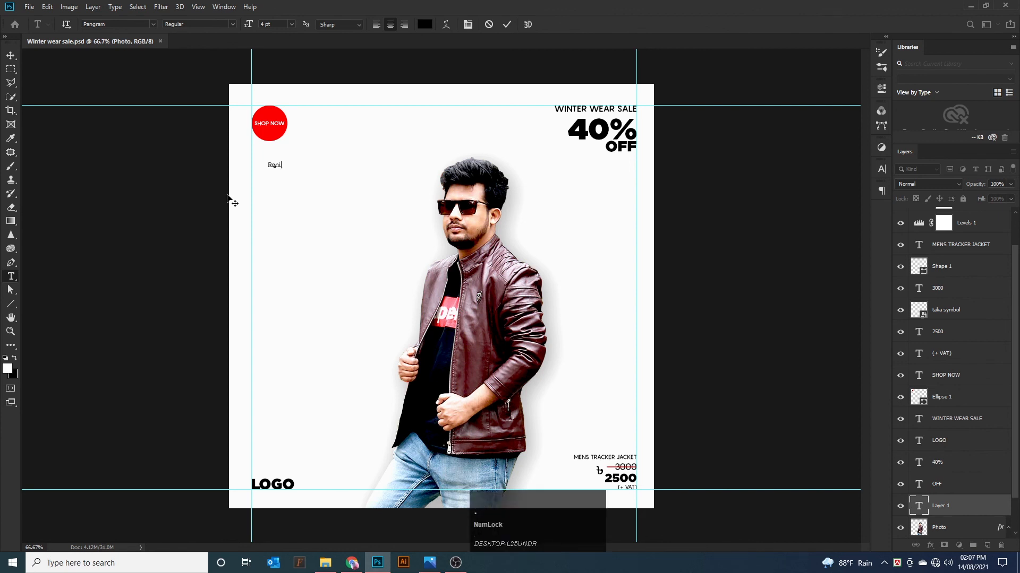
text( Clothing)
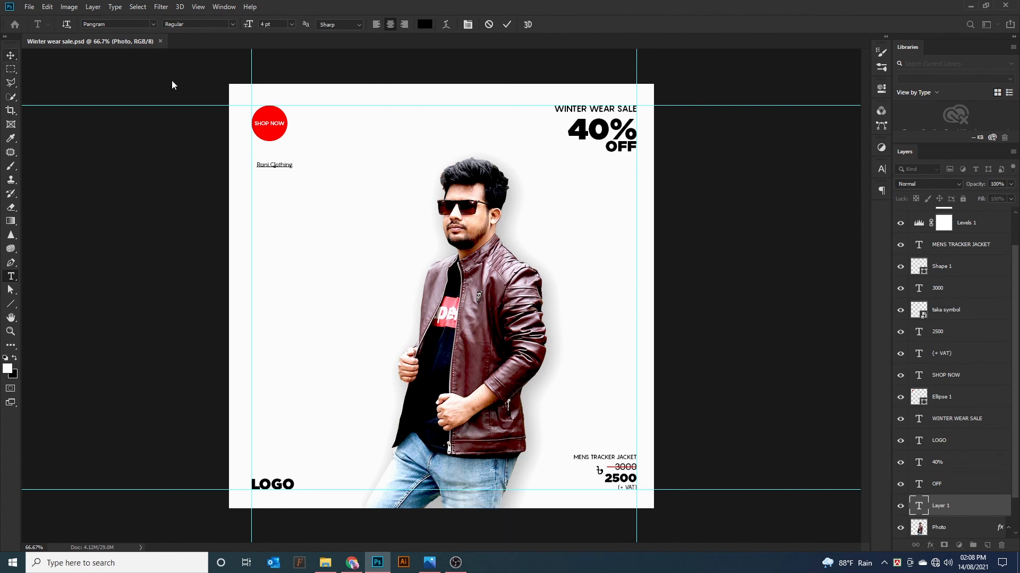
drag(289, 165, 274, 165)
triple_click(285, 165)
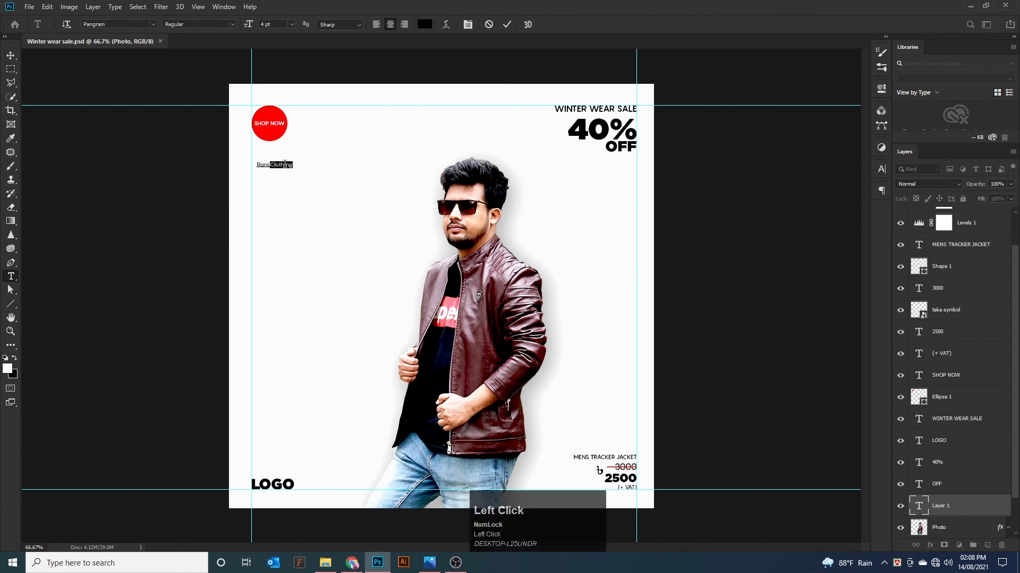
click(233, 25)
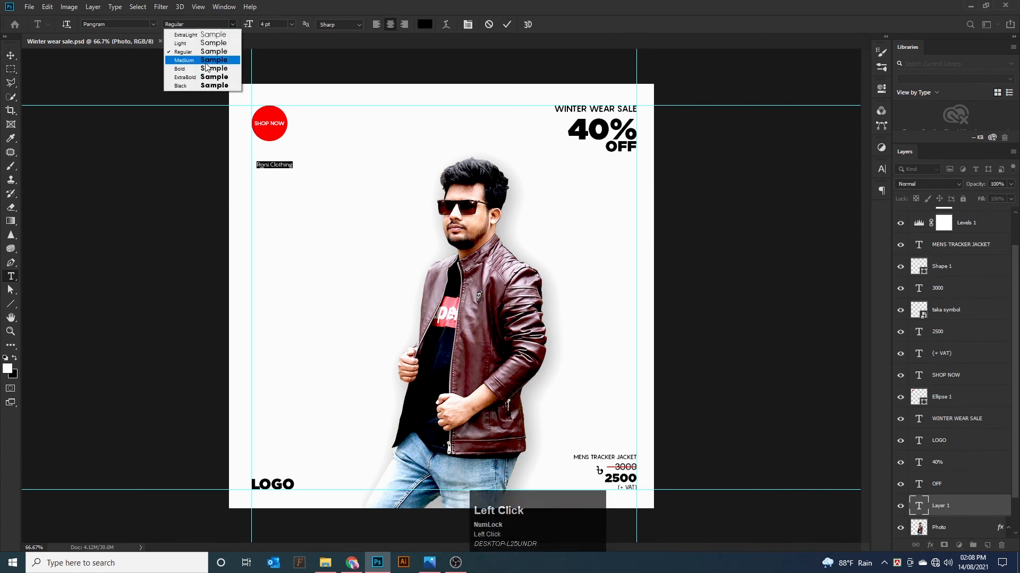
click(205, 61)
- Move the "Rani.Clothing" text directly beneath the SHOP NOW circle, centred on it, and nudge it down to leave a small gap
click(11, 56)
drag(274, 168, 270, 151)
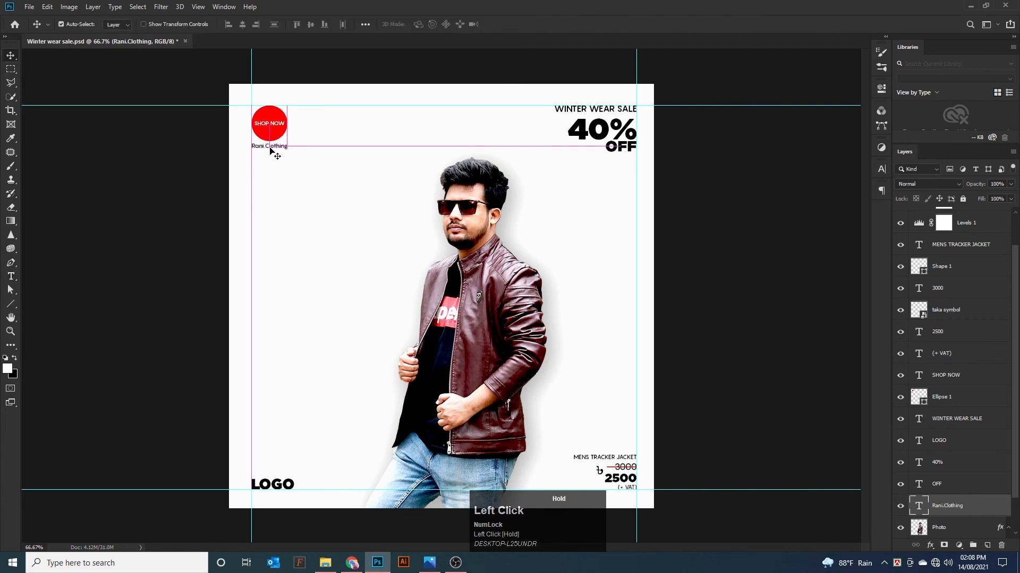
key(ctrl+plus)
drag(277, 200, 340, 297)
key(ctrl+plus)
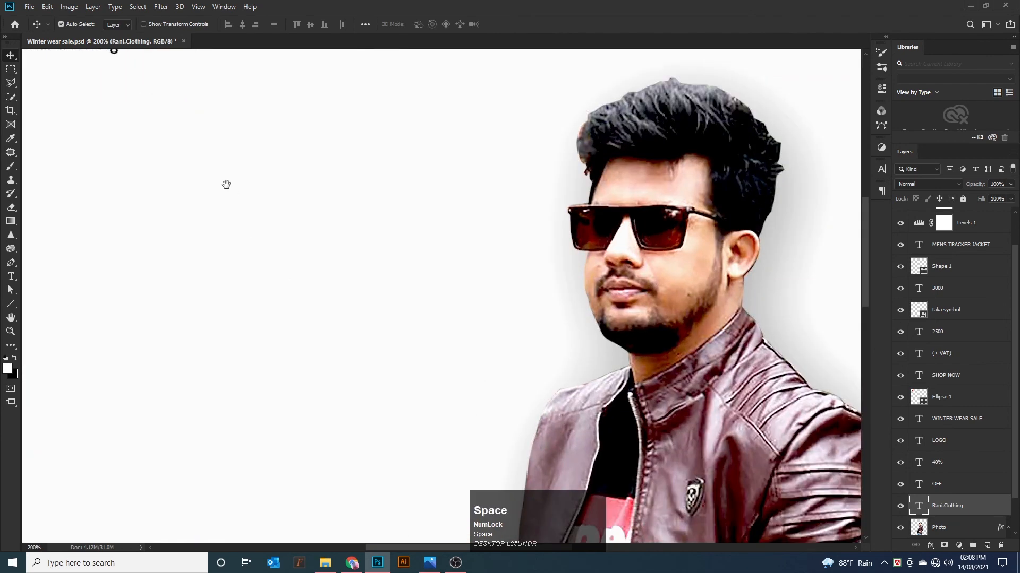
drag(225, 184, 348, 283)
key(Up)
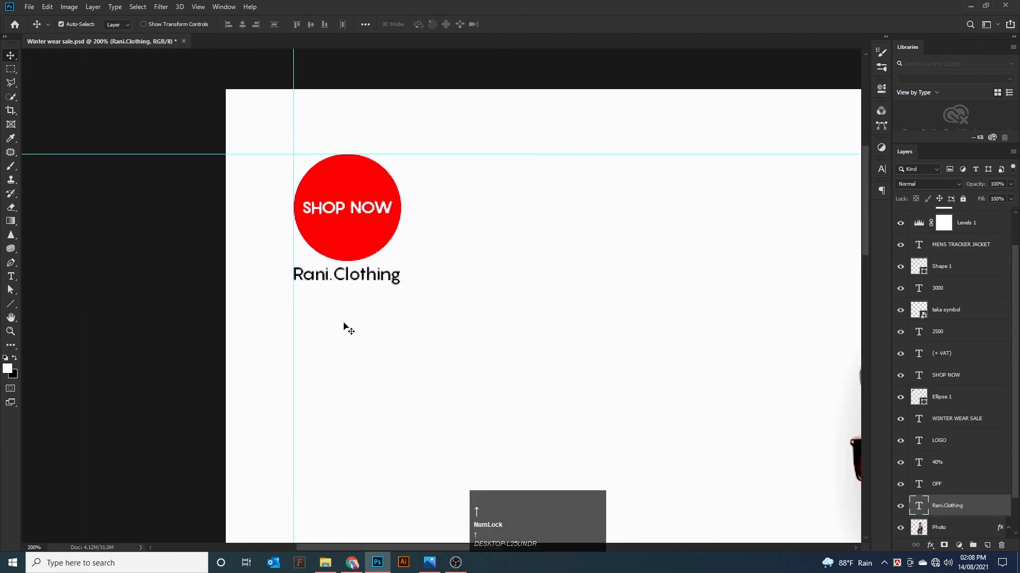
key(Down)
key(Down)
key(Down)
key(Down)
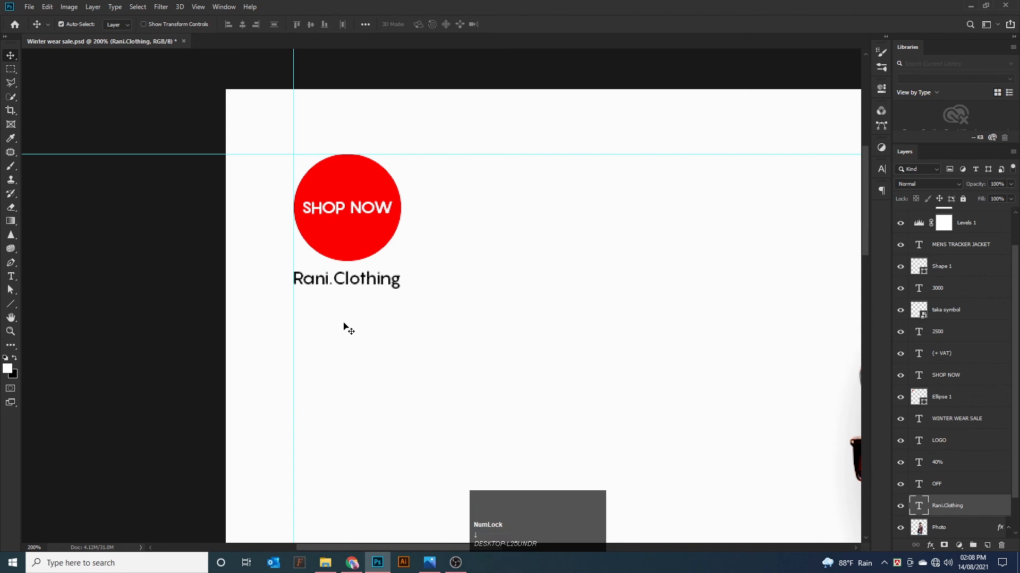
- Move the taka symbol straight down so it sits level with the 2500 price in the jacket details
key(ctrl+minus)
key(ctrl+minus)
key(ctrl+minus)
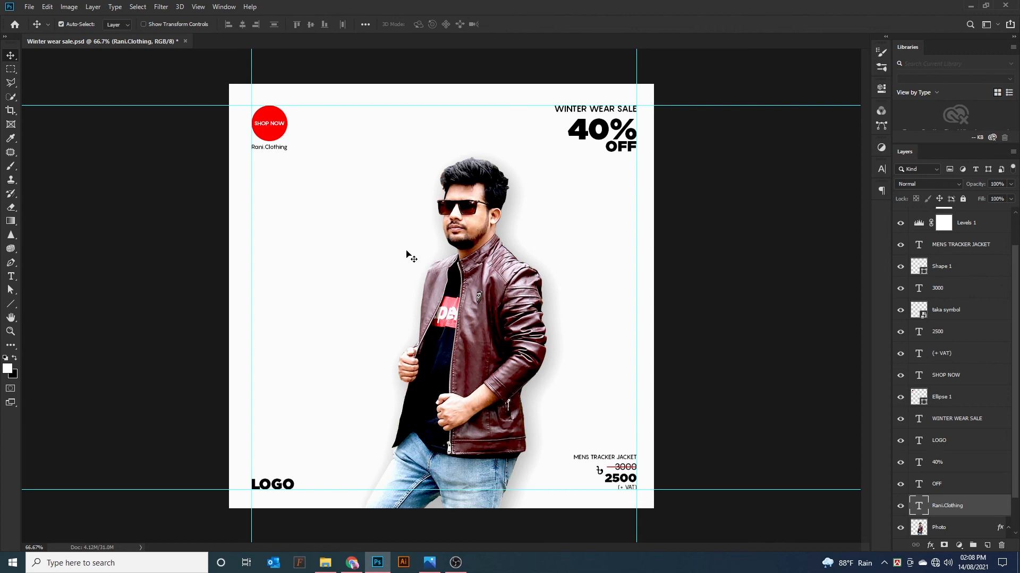
click(584, 375)
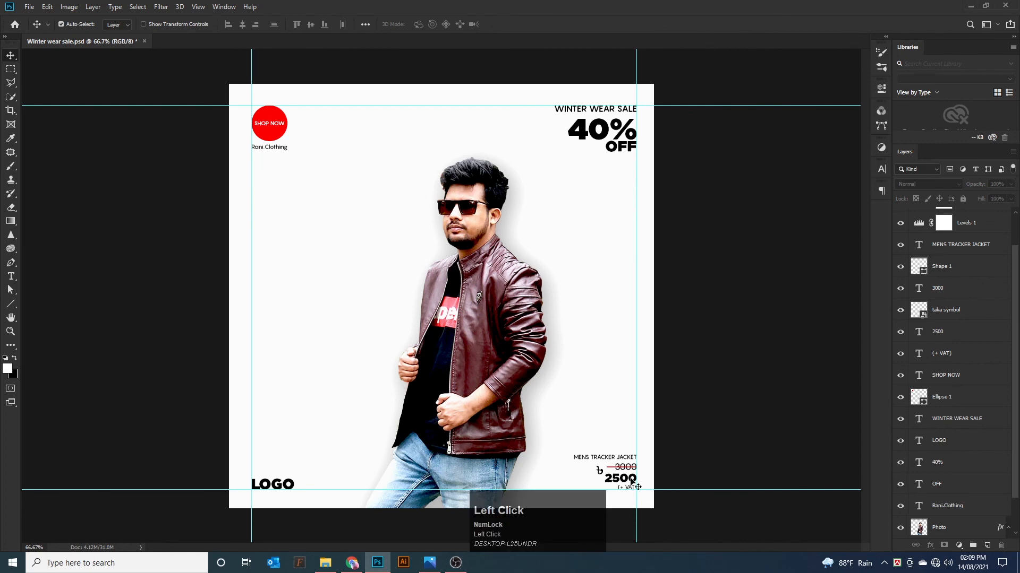
click(604, 473)
key(Down)
key(Down)
key(Down)
key(Down)
key(Down)
key(Down)
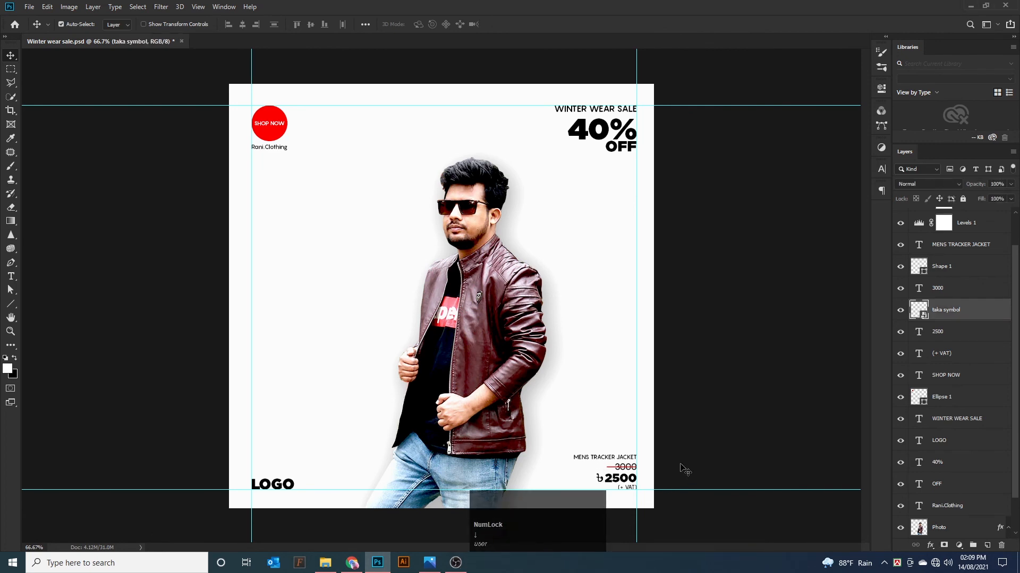
- Fine-tune the taka symbol's height beside 2500 and nudge it left to leave a clear gap before the price
key(ctrl+plus)
key(ctrl+plus)
key(space)
drag(680, 466, 542, 297)
key(Down)
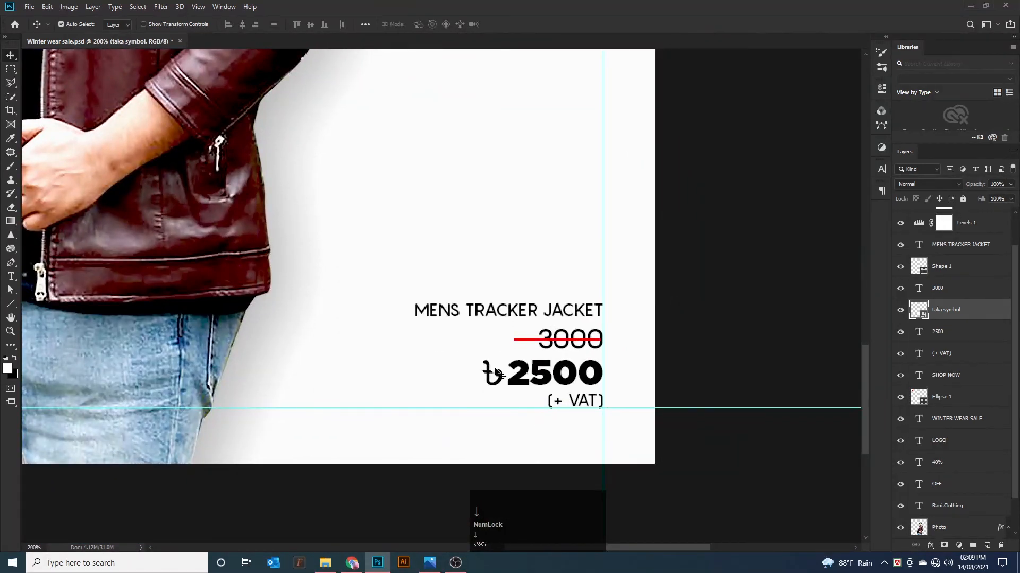
key(Left)
key(Left)
key(Left)
key(Left)
key(Left)
key(Left)
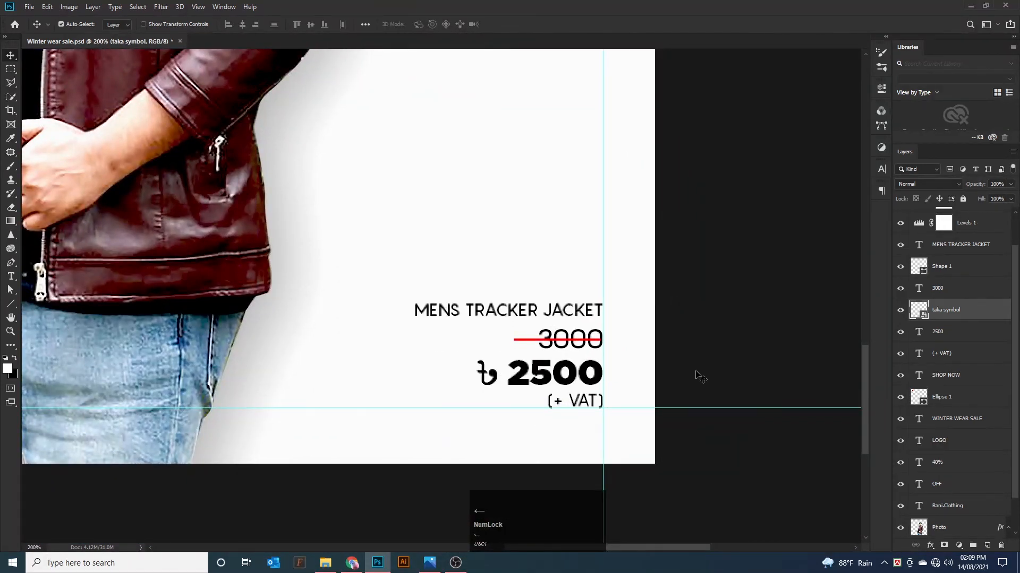
- Nudge the taka symbol slightly back to the right to tighten its gap to the 2500 price
key(ctrl+minus)
key(ctrl+minus)
key(ctrl+minus)
key(Right)
key(Right)
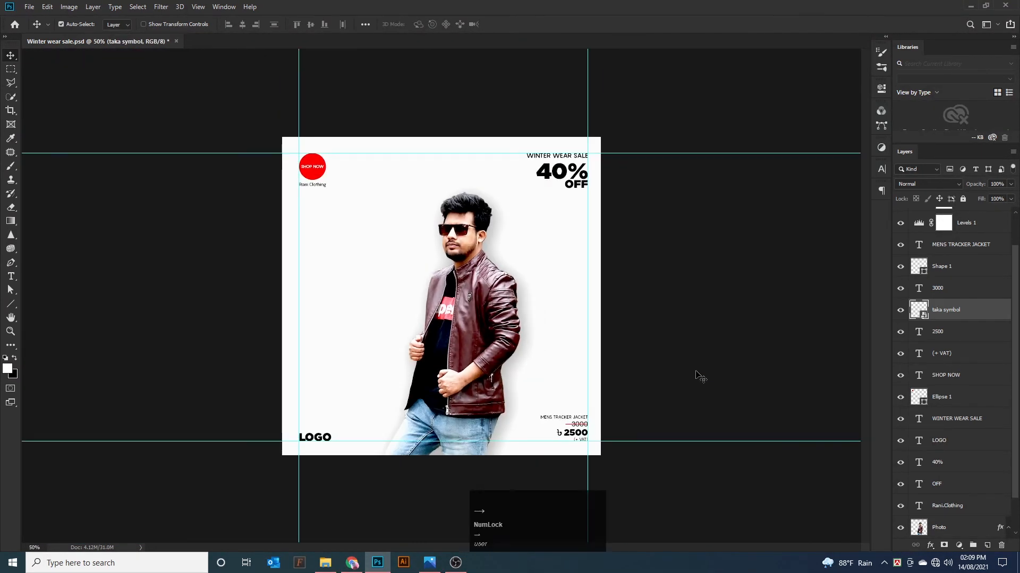
key(ctrl+plus)
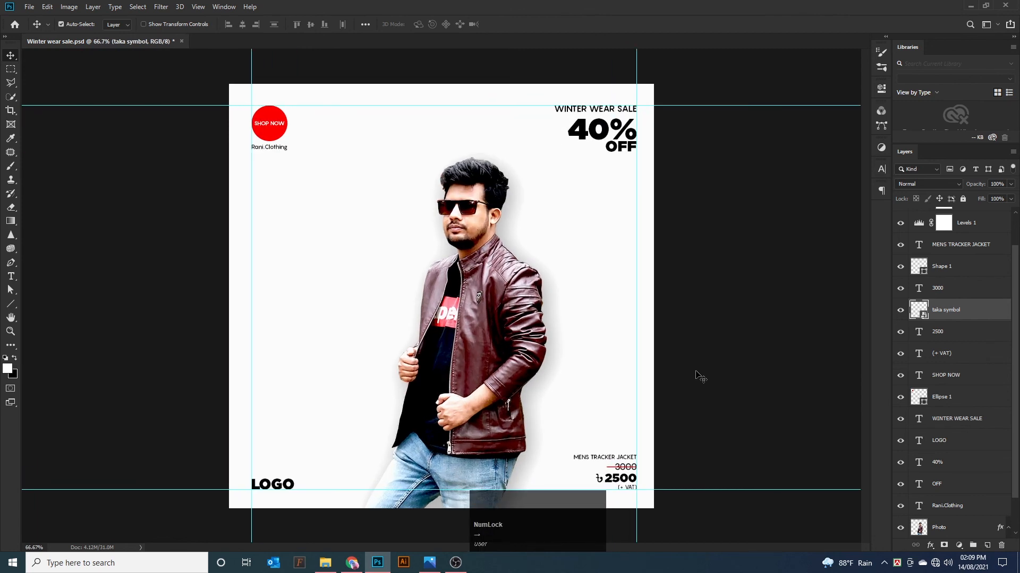